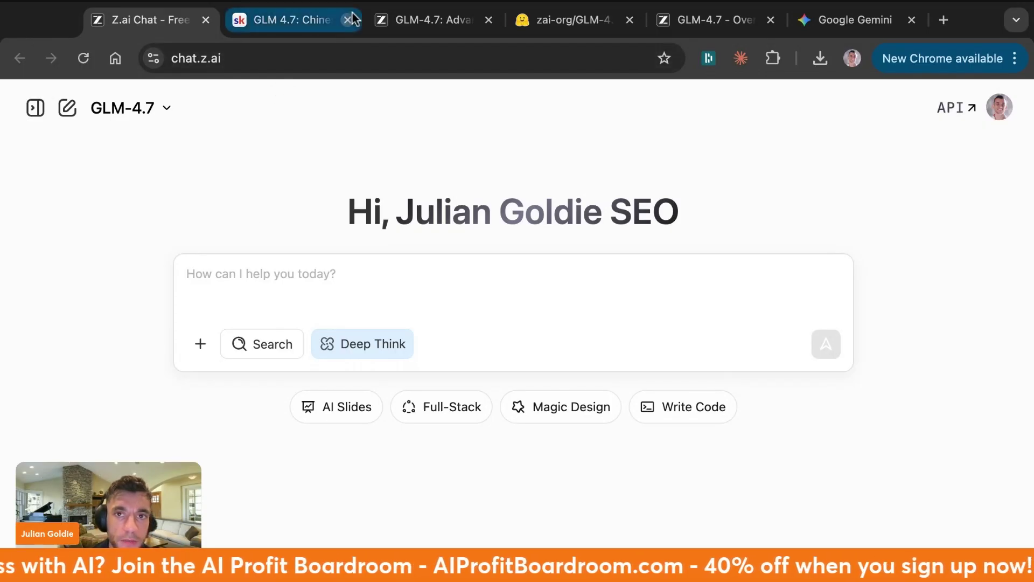
Open the GLM-4.7 blog article and scroll through its benchmark charts and comparison table
left_click(386, 21)
scroll(431, 396, "down", 10)
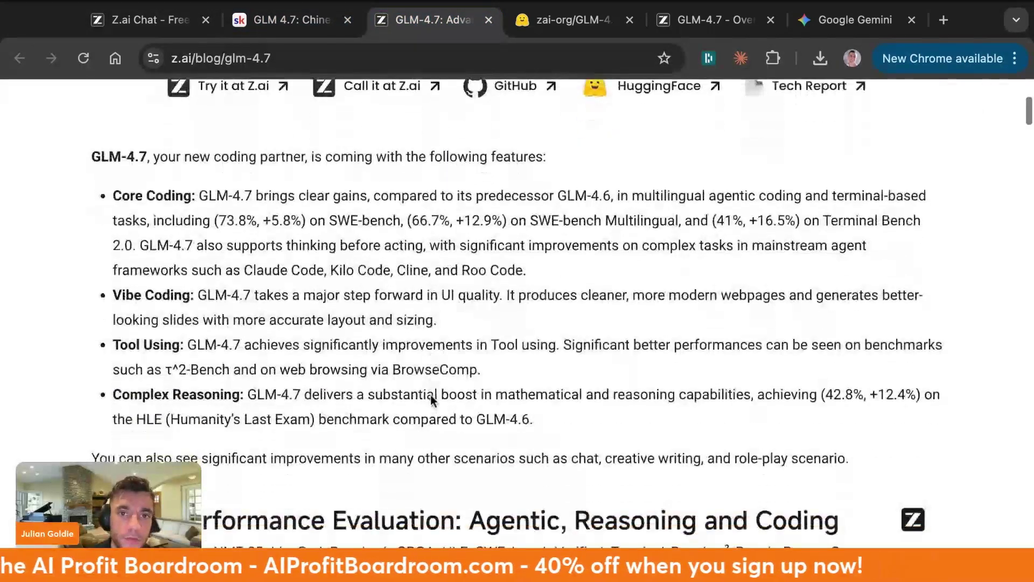
scroll(517, 296, "down", 3)
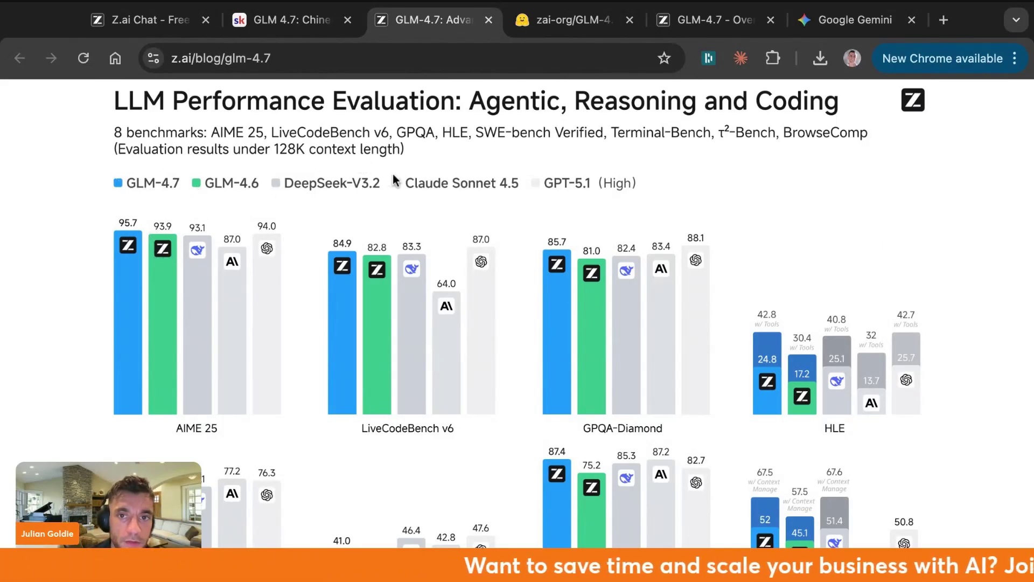
scroll(641, 191, "down", 10)
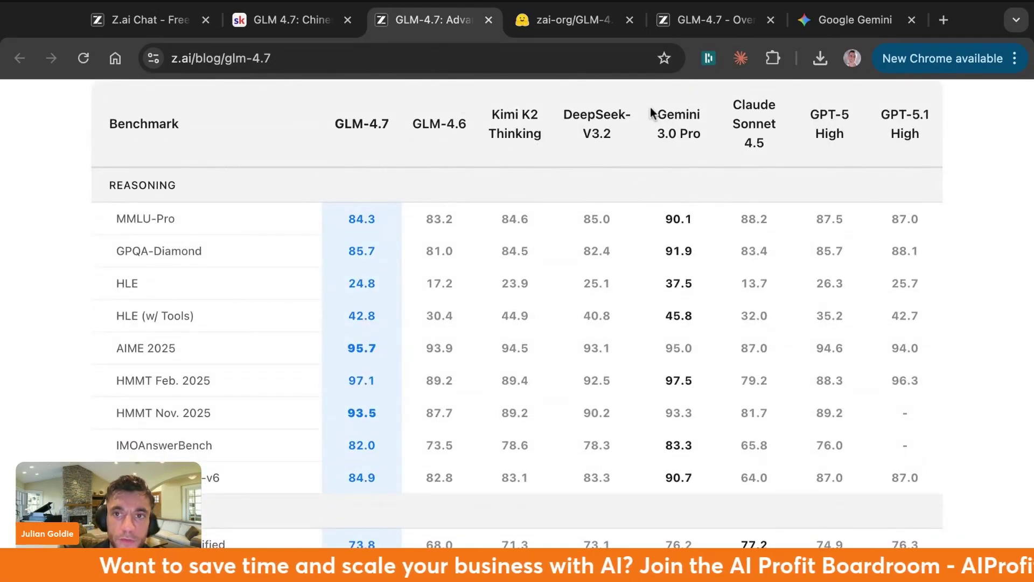
left_click_drag(651, 112, 722, 138)
scroll(709, 148, "up", 1)
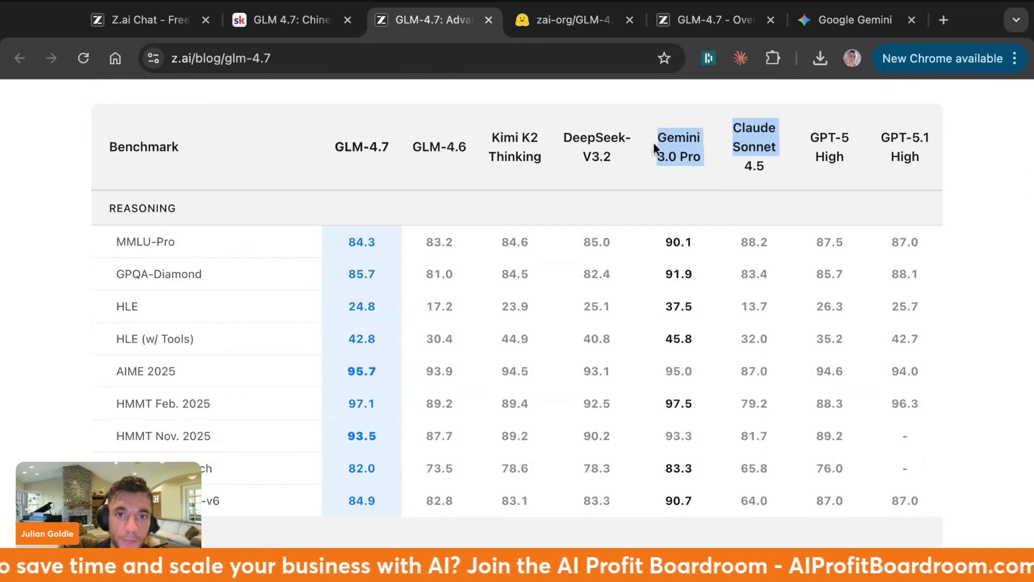
left_click(654, 143)
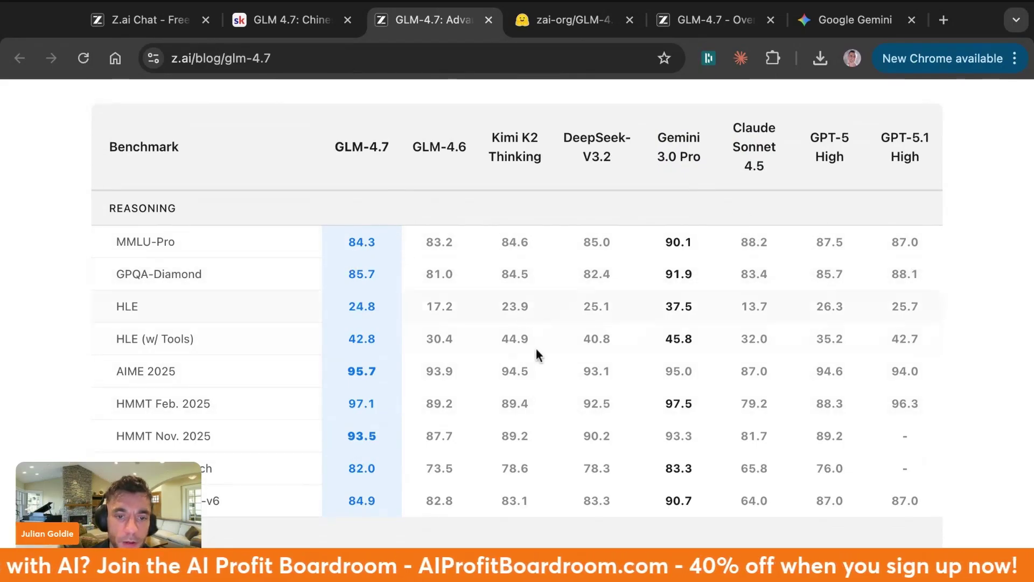
scroll(536, 350, "down", 6)
scroll(601, 461, "up", 4)
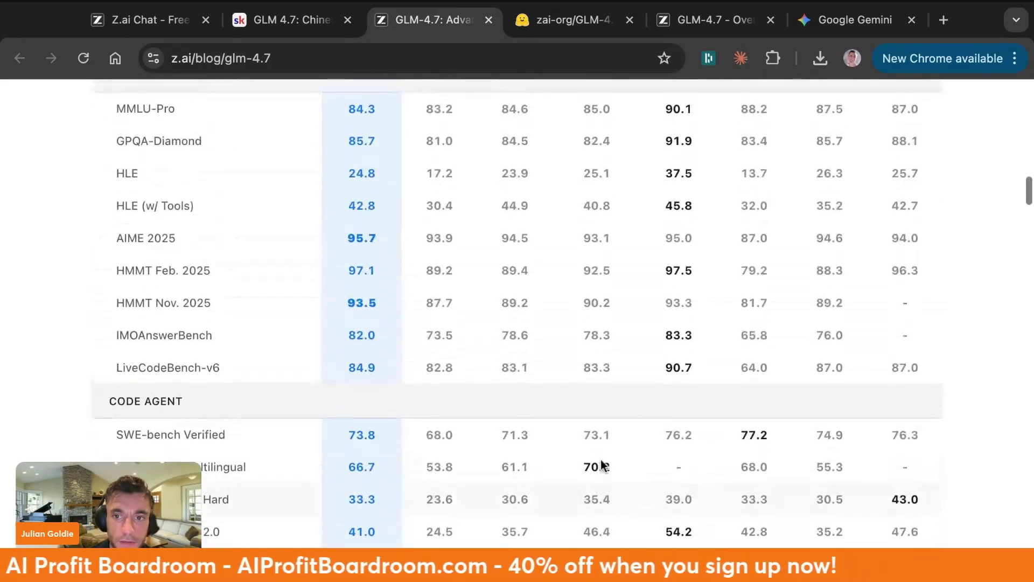
scroll(602, 464, "up", 3)
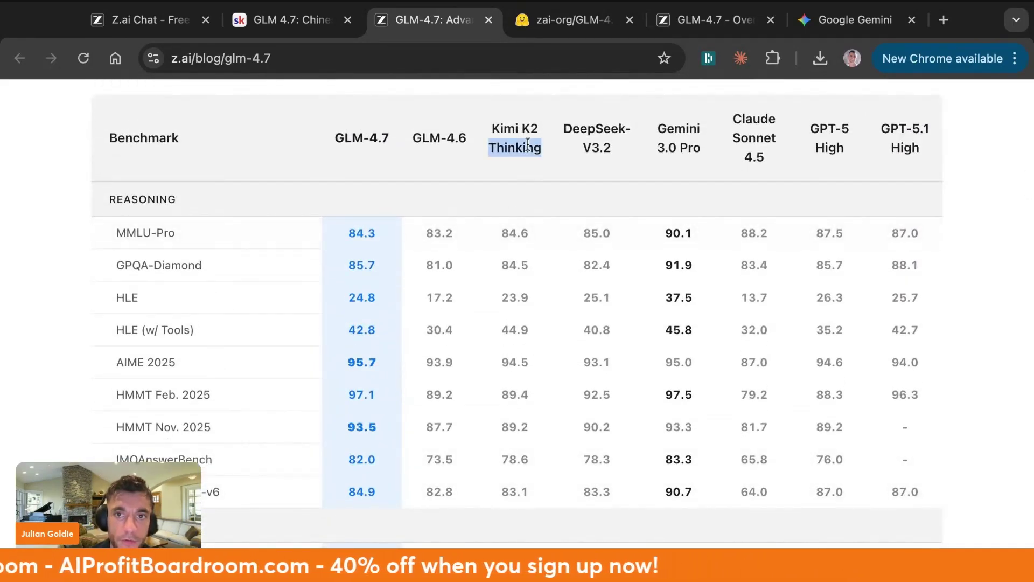
Highlight the DeepSeek-V3.2, Gemini 3.0 Pro, Claude Sonnet 4.5 and GPT-5 High headings and GLM-4.7's 84.3 MMLU-Pro score
triple_click(580, 143)
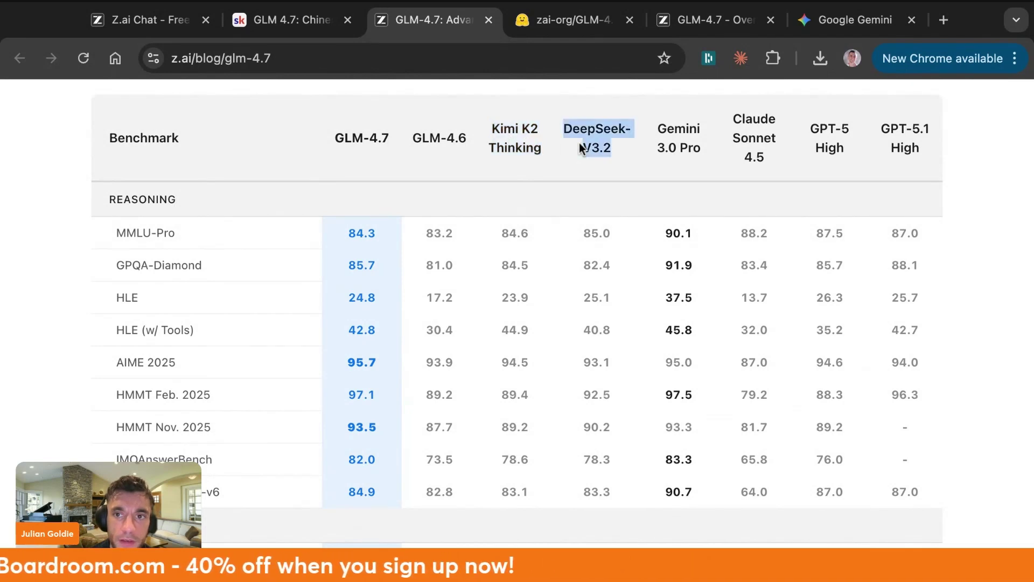
triple_click(661, 132)
triple_click(740, 127)
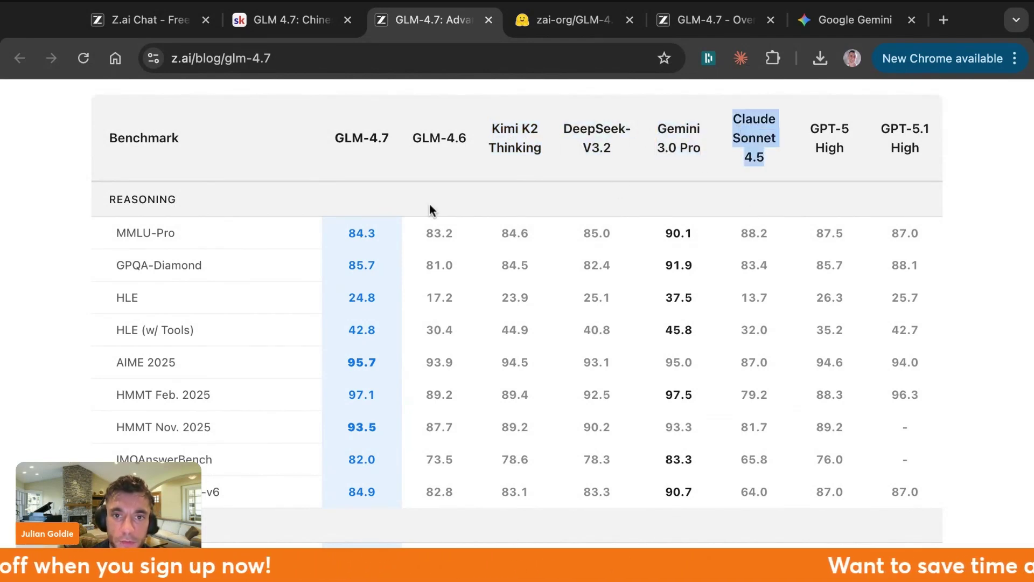
left_click_drag(365, 233, 341, 237)
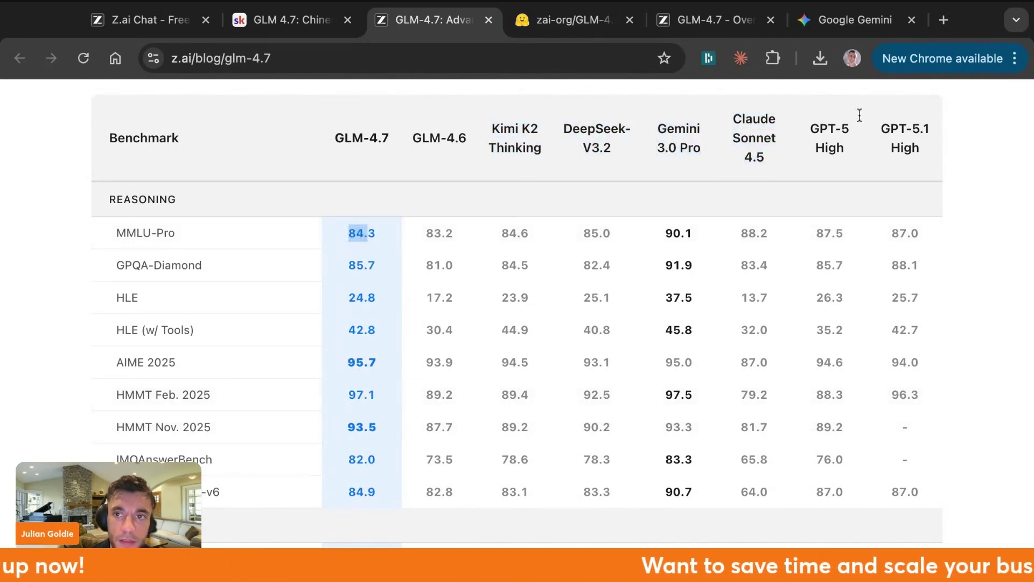
triple_click(811, 132)
left_click_drag(812, 134, 866, 194)
scroll(865, 193, "up", 1)
scroll(870, 216, "down", 9)
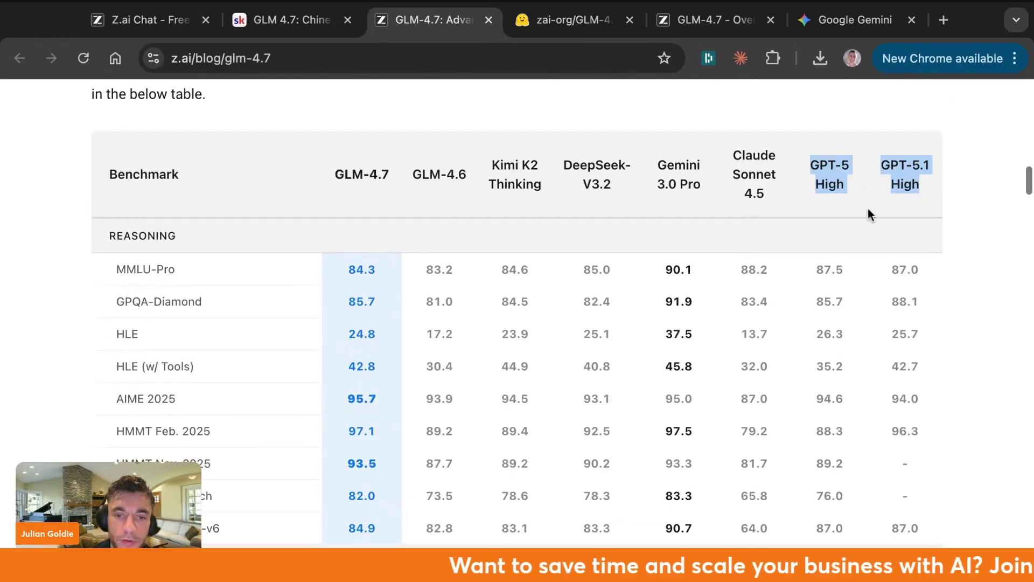
scroll(868, 215, "up", 15)
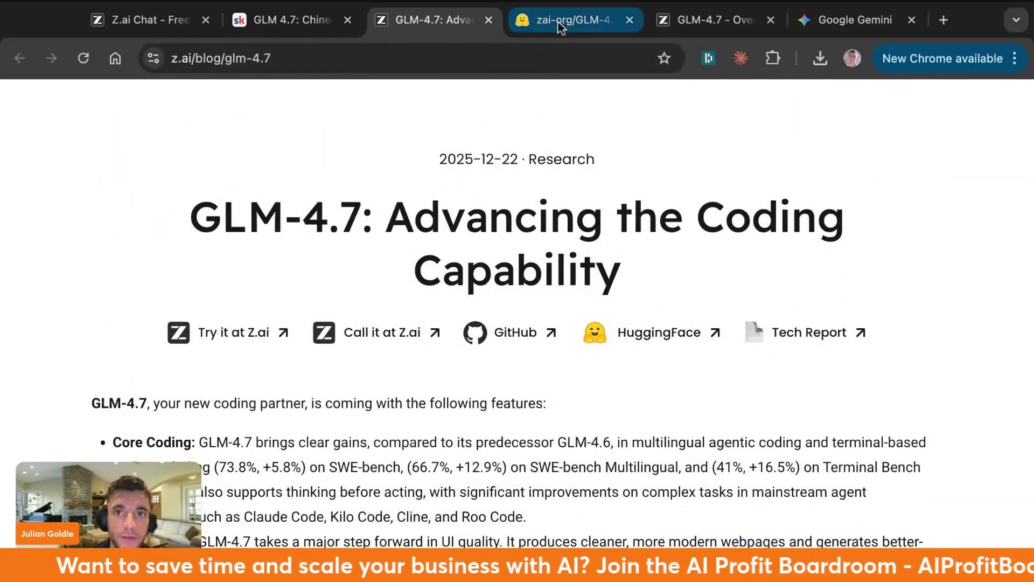
Move the Z.ai Chat tab next to Gemini, checking its model list without changing it
left_click(558, 24)
left_click(267, 19)
left_click_drag(143, 22, 231, 40)
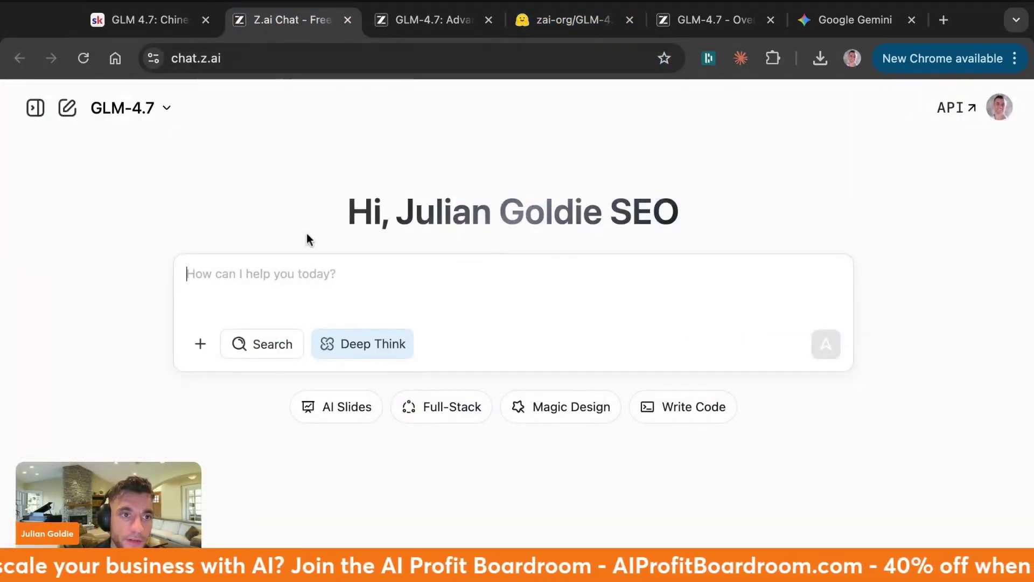
left_click(116, 120)
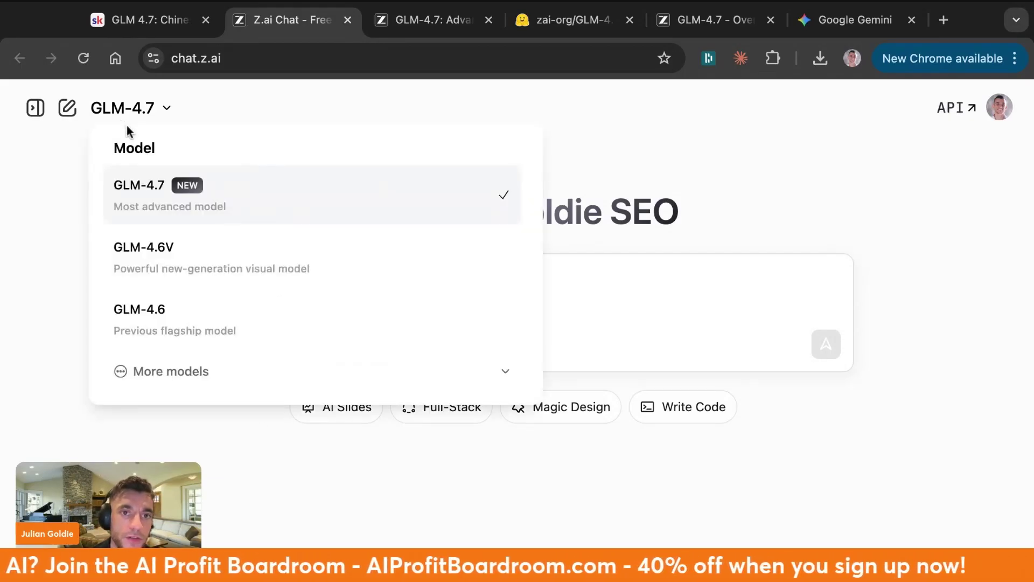
left_click(40, 256)
left_click_drag(324, 22, 781, 18)
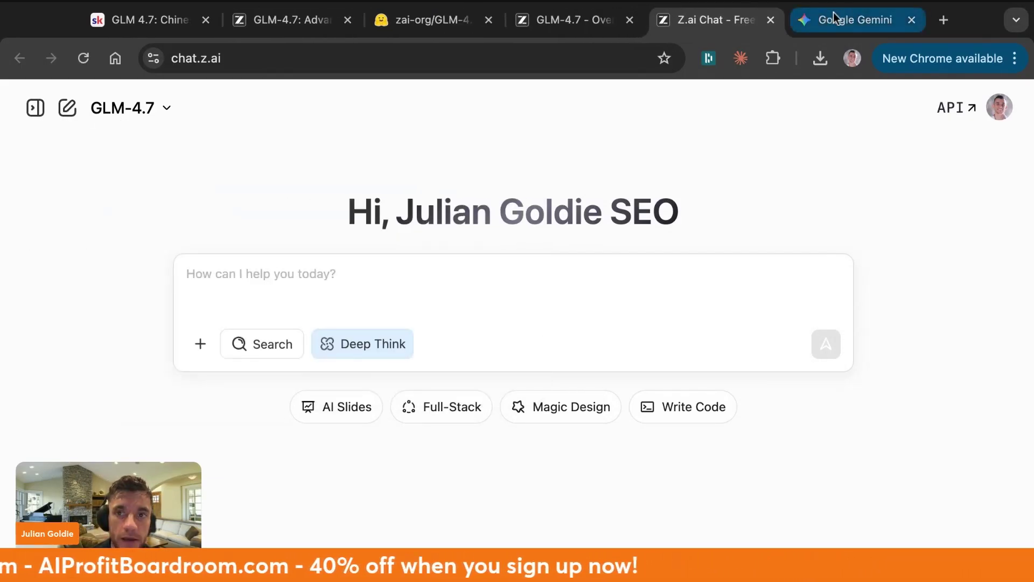
Switch Gemini to the Pro model
left_click(834, 18)
left_click(737, 347)
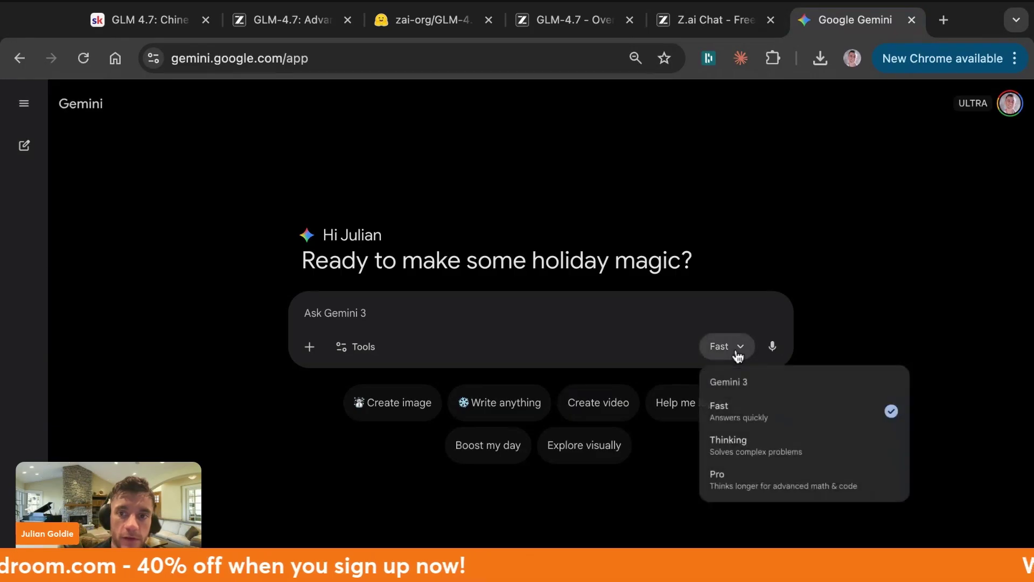
left_click(761, 474)
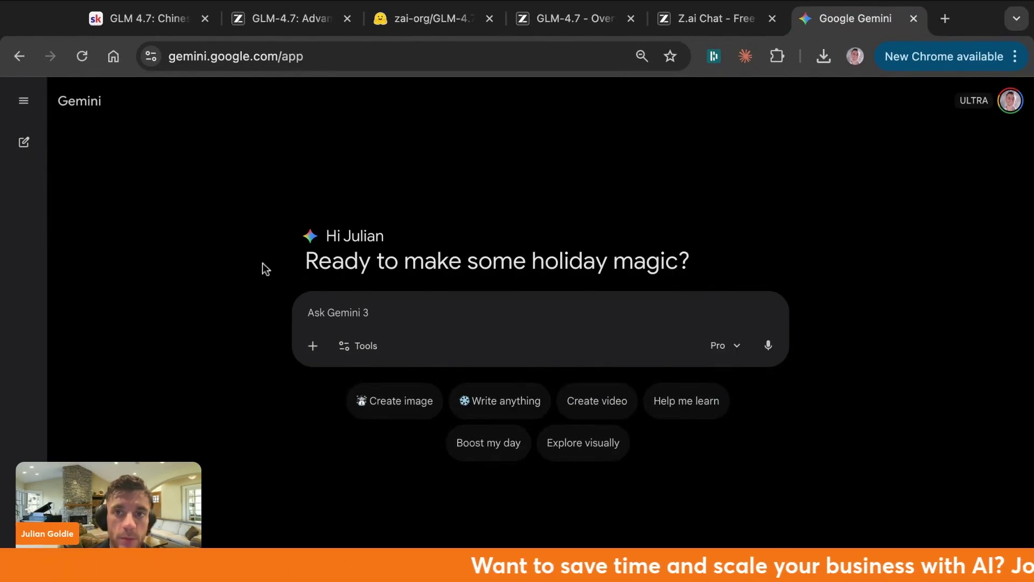
key("ctrl+shift+Tab")
Copy the 3D voxel art scene prompt from the test-ideas Google Doc
left_click(142, 18)
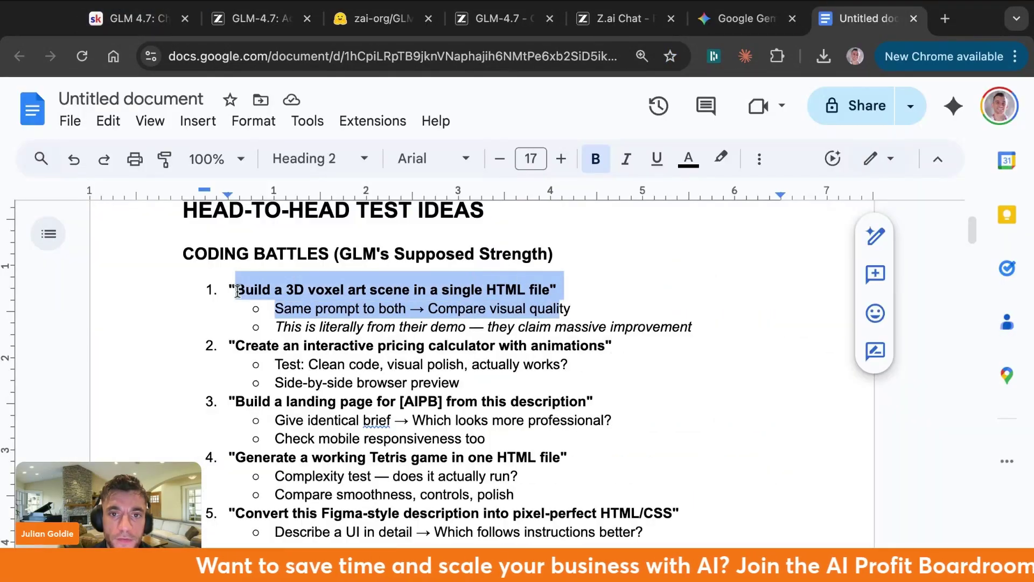
left_click_drag(563, 308, 237, 291)
key("ctrl+c")
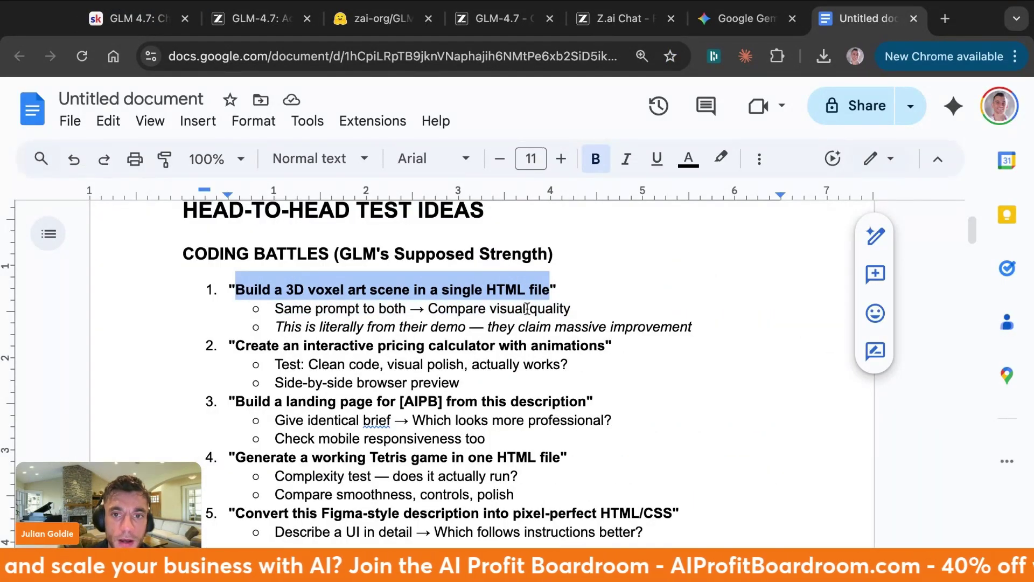
key("ctrl+shift+Tab")
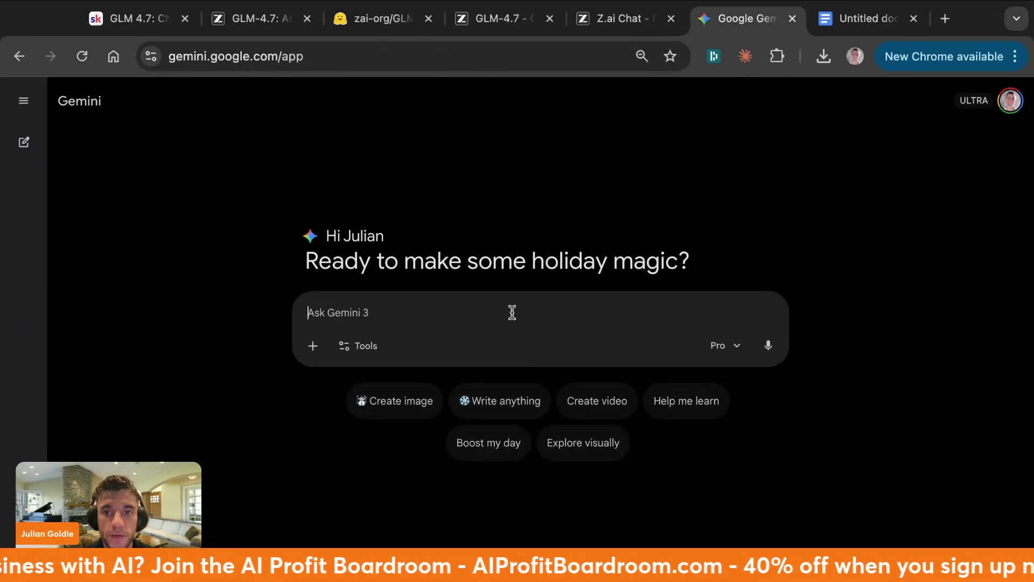
Paste the voxel prompt into Gemini, send it, and turn on Canvas
left_click(510, 309)
key("ctrl+v")
key("Return")
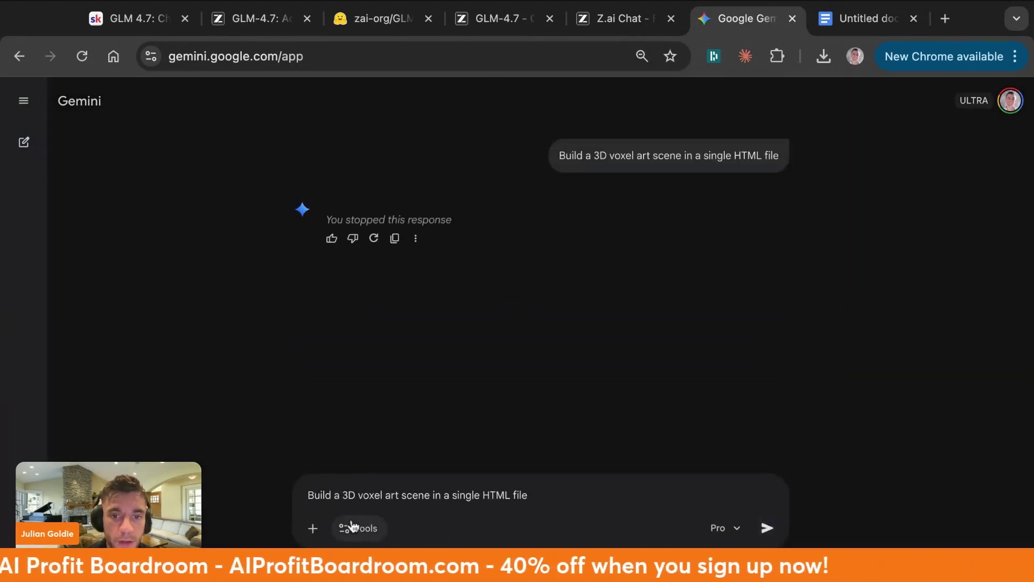
left_click(350, 522)
left_click(415, 412)
Resend Gemini's prompt with Canvas and send the same voxel prompt to GLM-4.7
key("Return")
key("ctrl+shift+Tab")
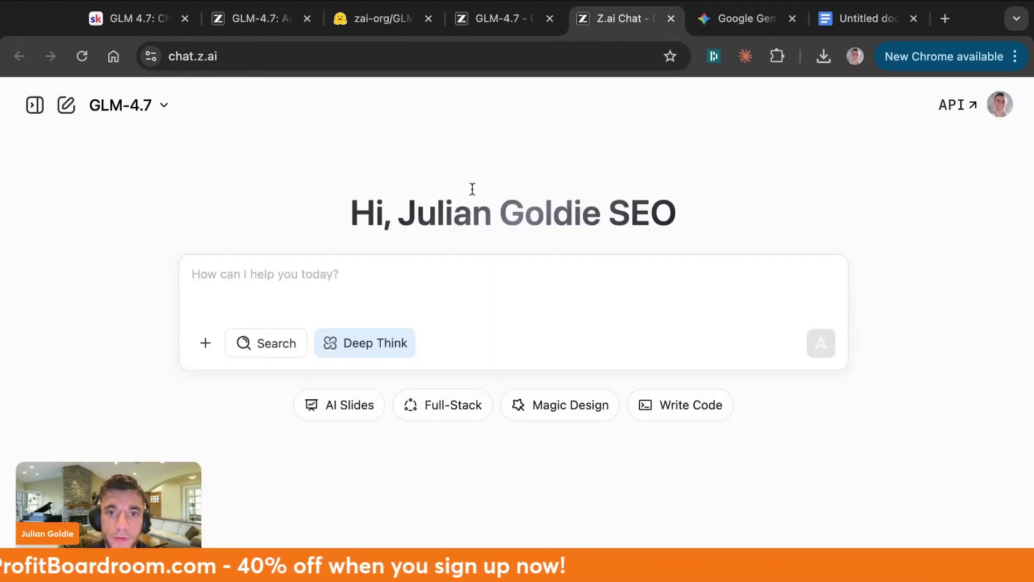
key("ctrl+v")
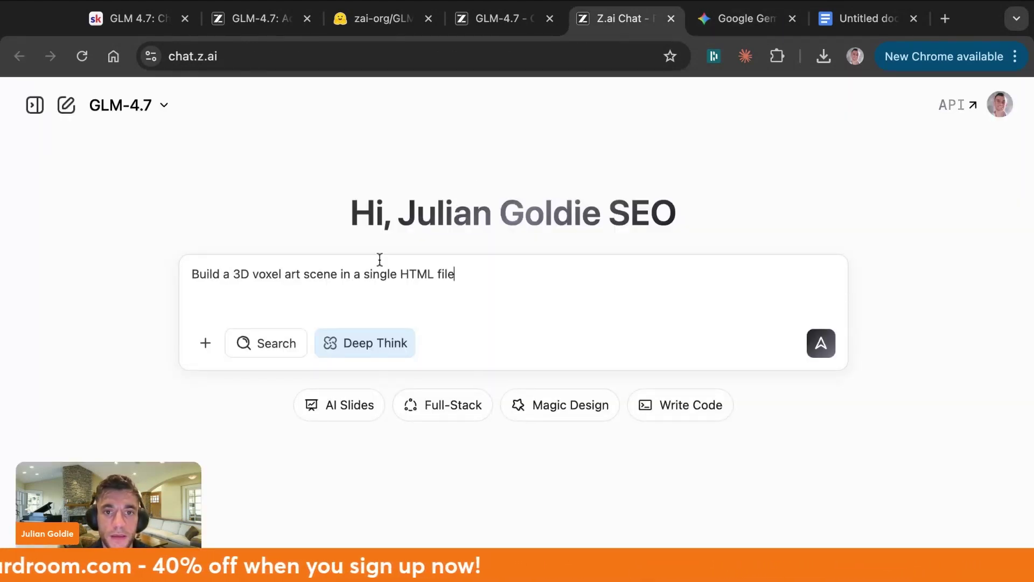
left_click(820, 342)
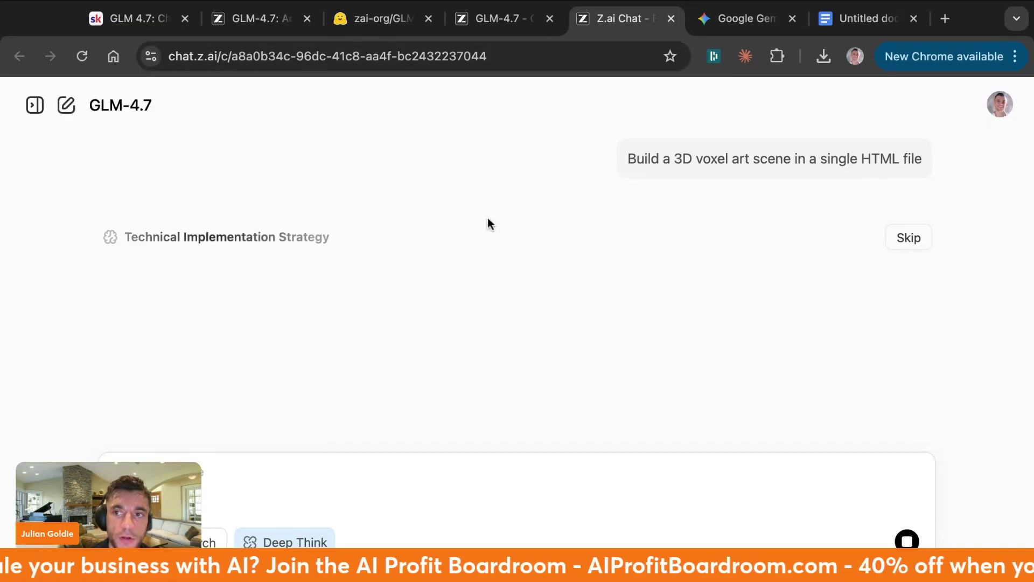
Check the account menu without changes, then view Gemini's Voxel Island code
left_click(1003, 116)
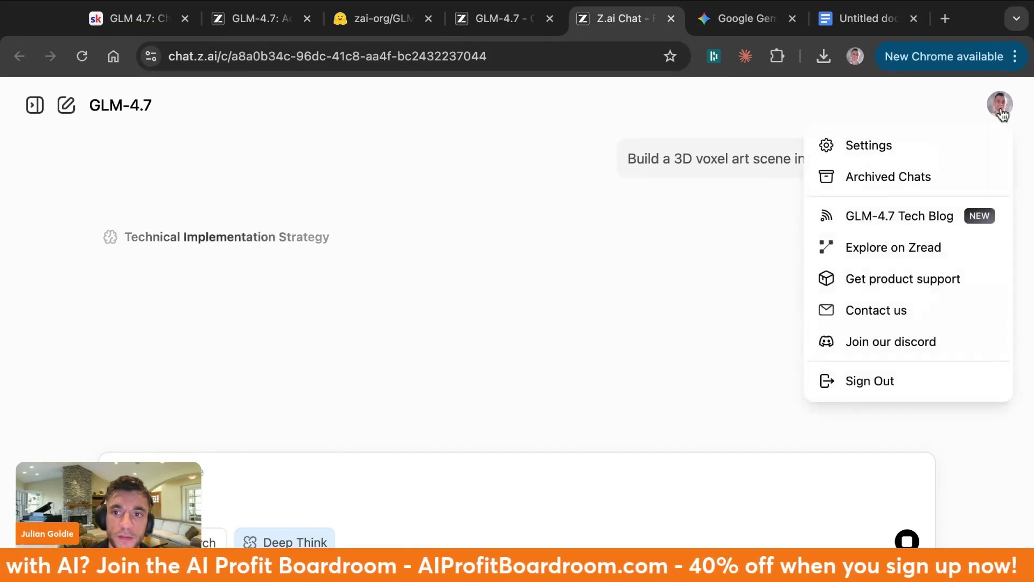
left_click(502, 305)
left_click(751, 23)
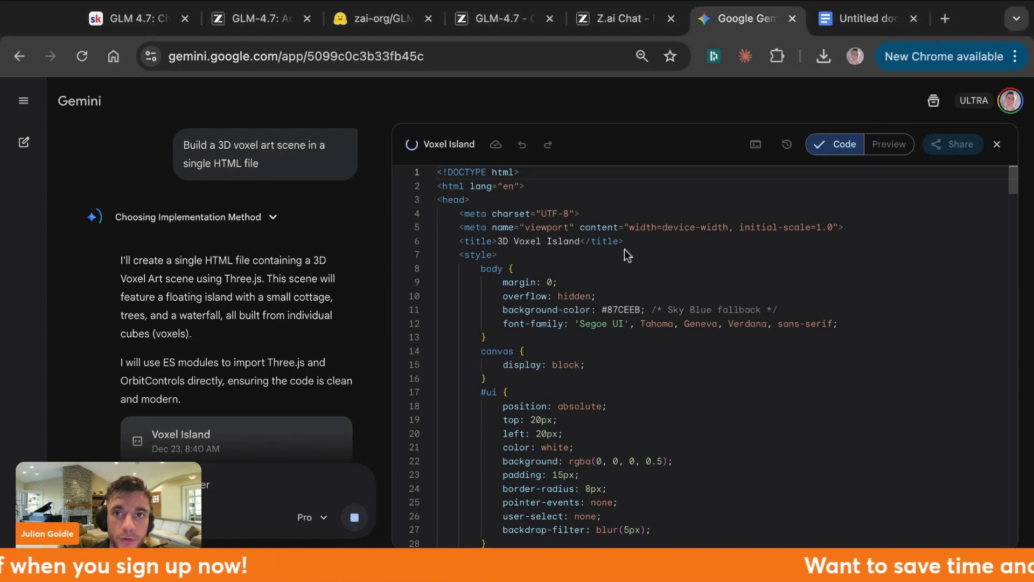
Compare Gemini's Voxel Island preview with GLM-4.7's streaming VOXEL CORE code
left_click(620, 23)
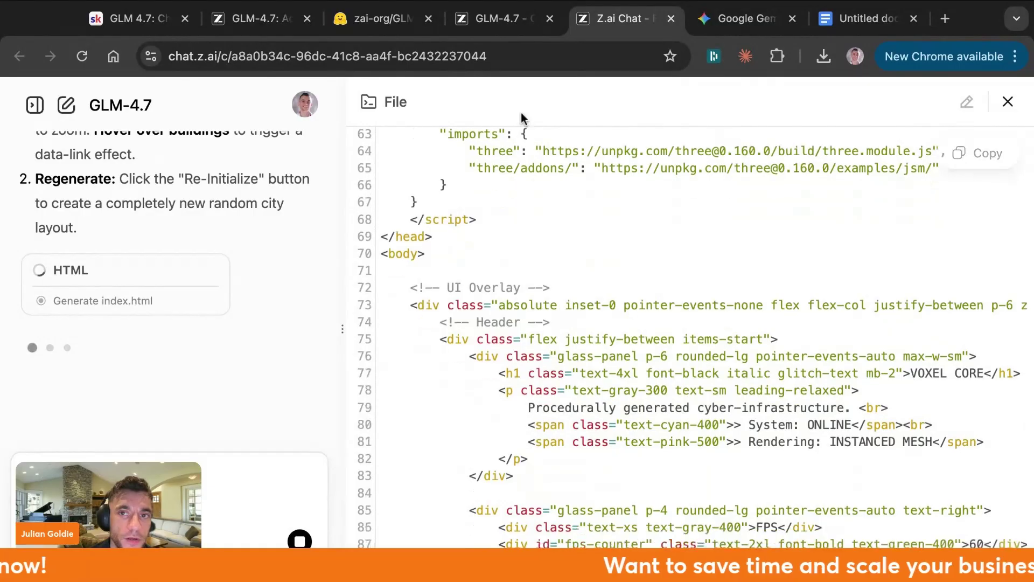
left_click(738, 20)
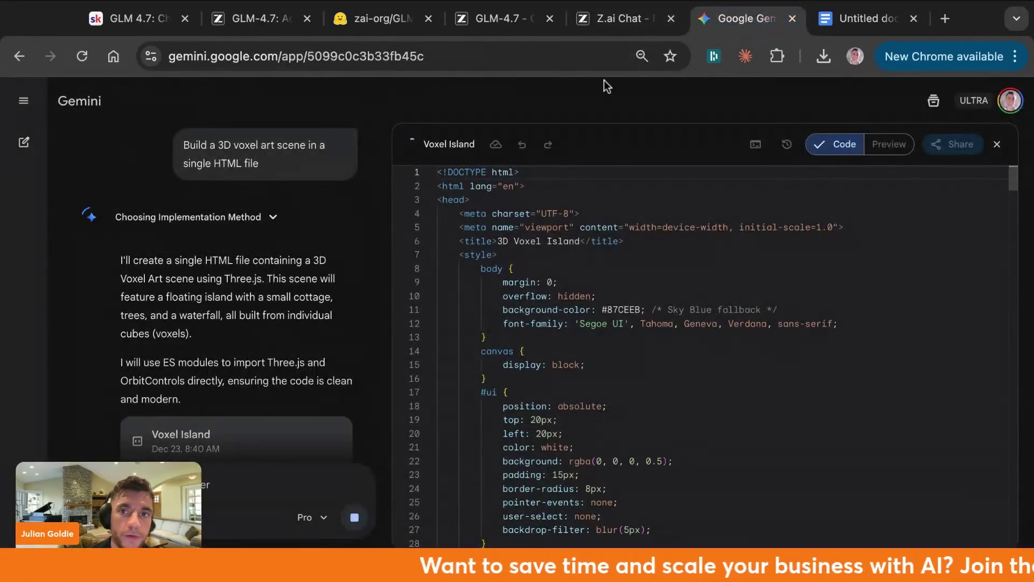
left_click(622, 21)
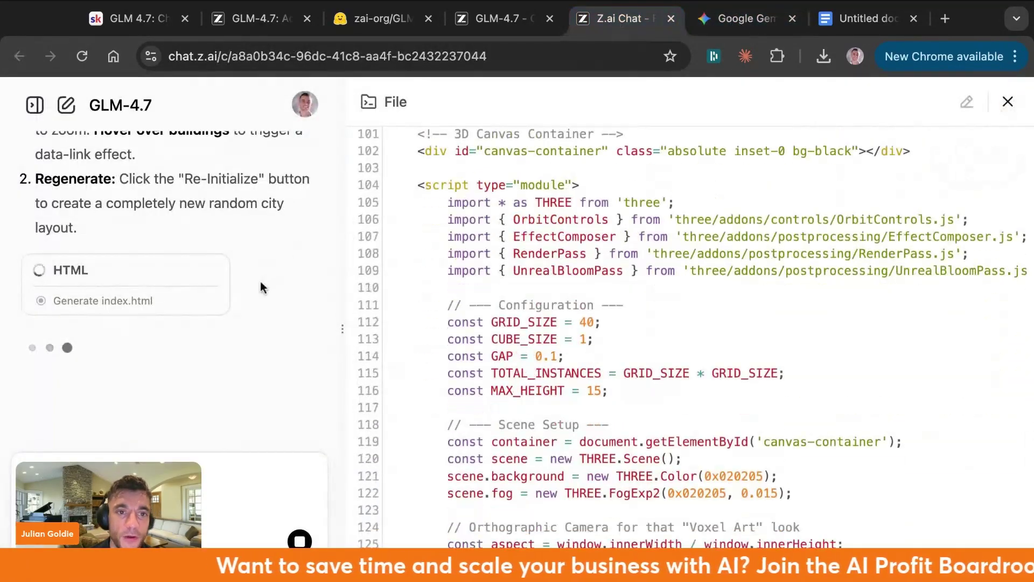
key("ctrl+Tab")
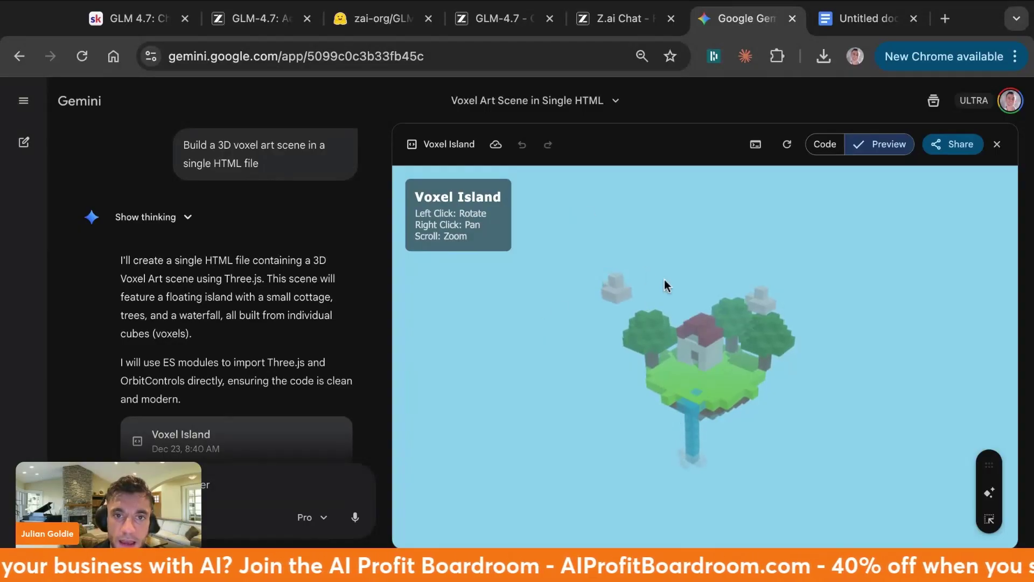
left_click(605, 18)
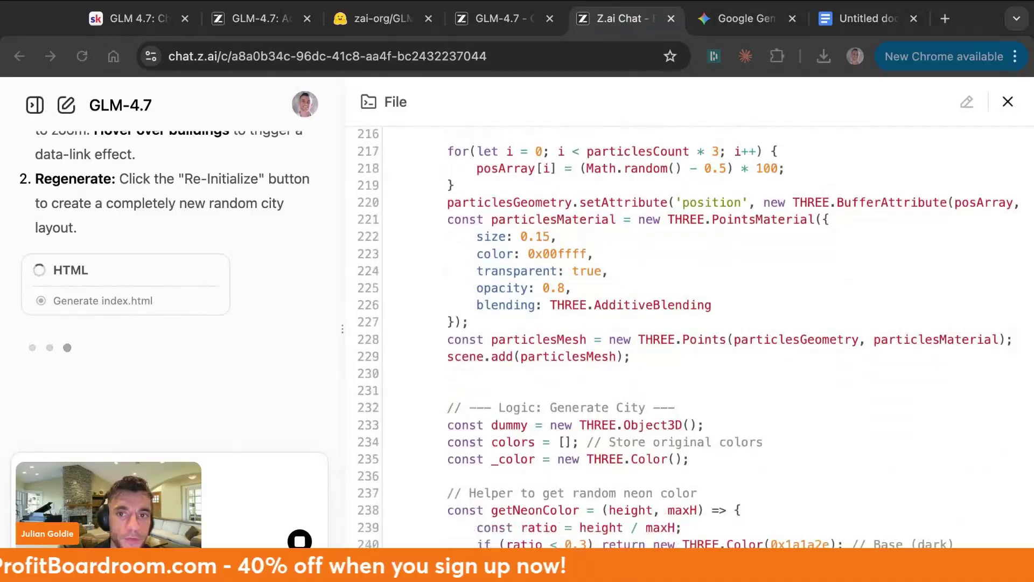
Open claude.ai in a new tab placed beside the other AI chats
key("super+t")
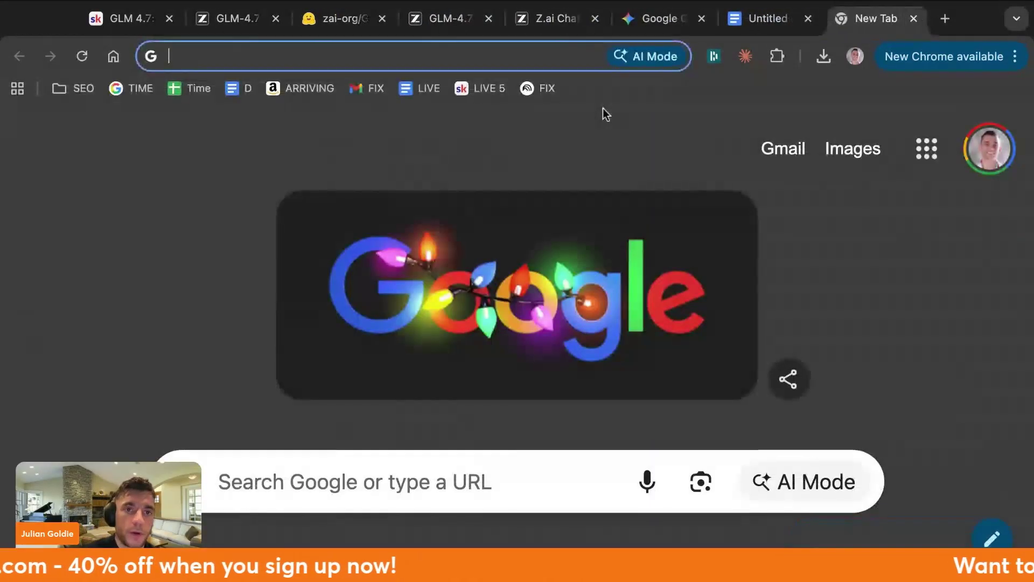
type("claude.ai")
key("Return")
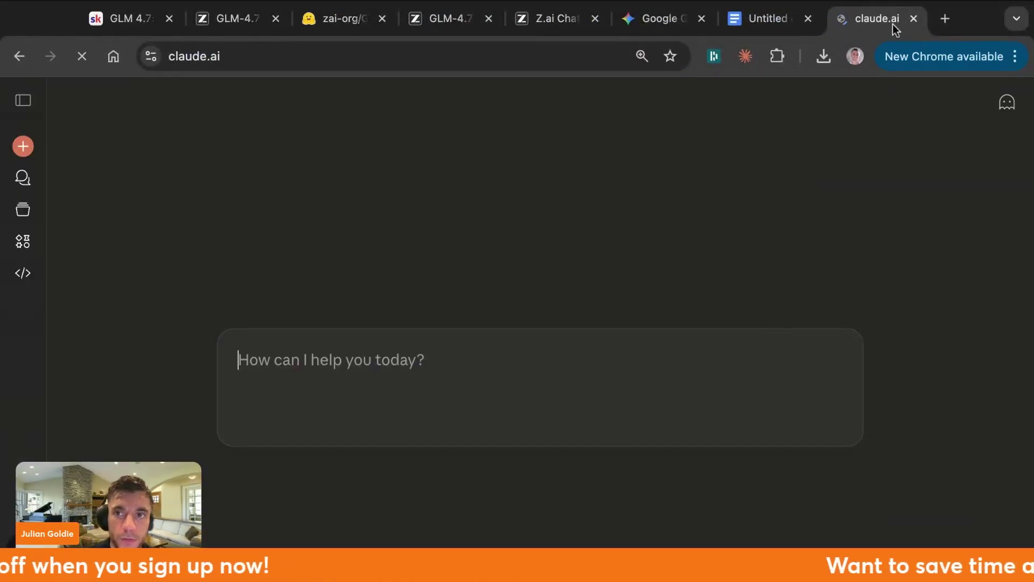
left_click_drag(894, 21, 770, 19)
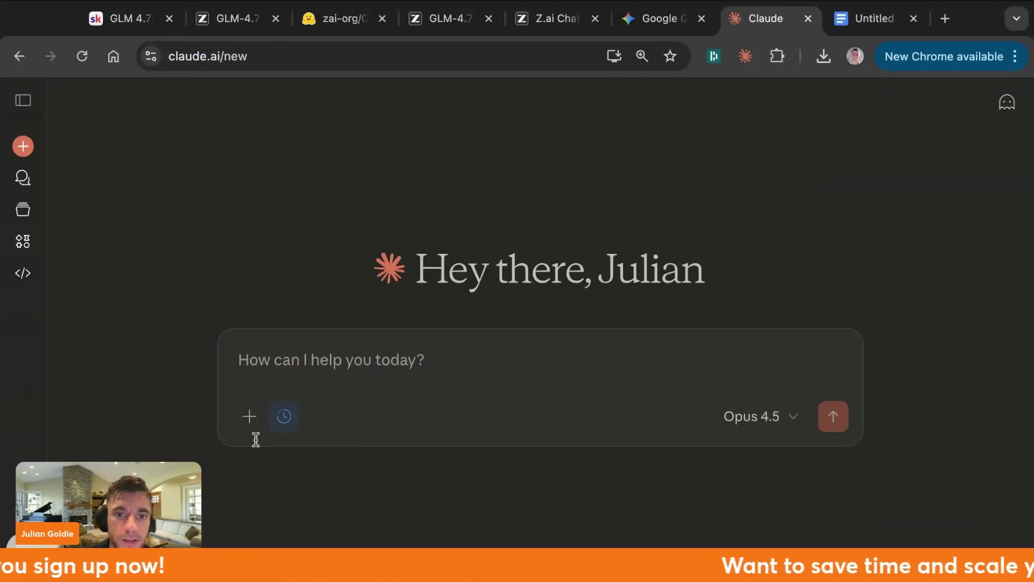
Select the whole voxel-scene prompt in the GLM-4.7 chat for reuse
left_click(555, 18)
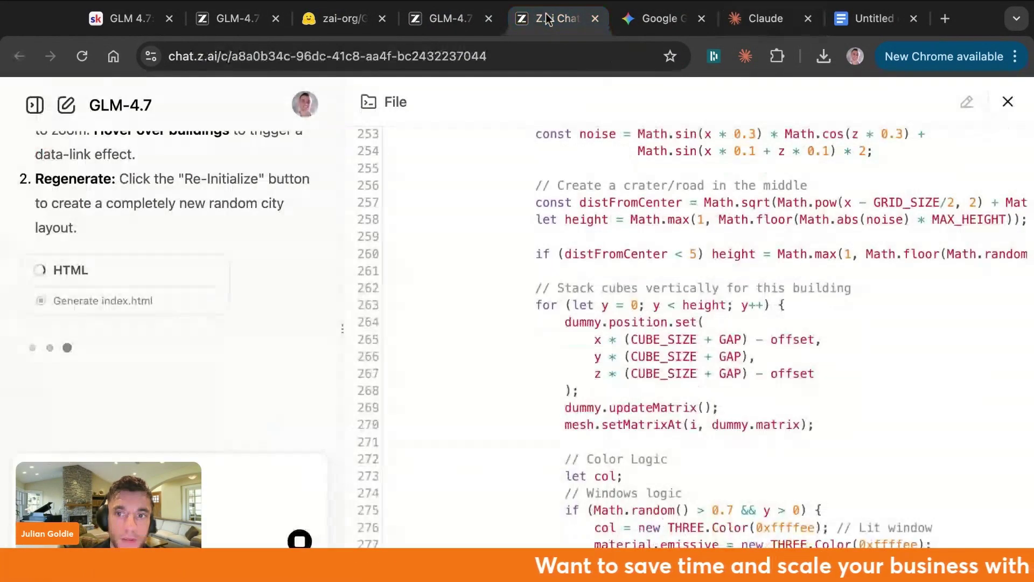
scroll(172, 281, "up", 15)
triple_click(158, 171)
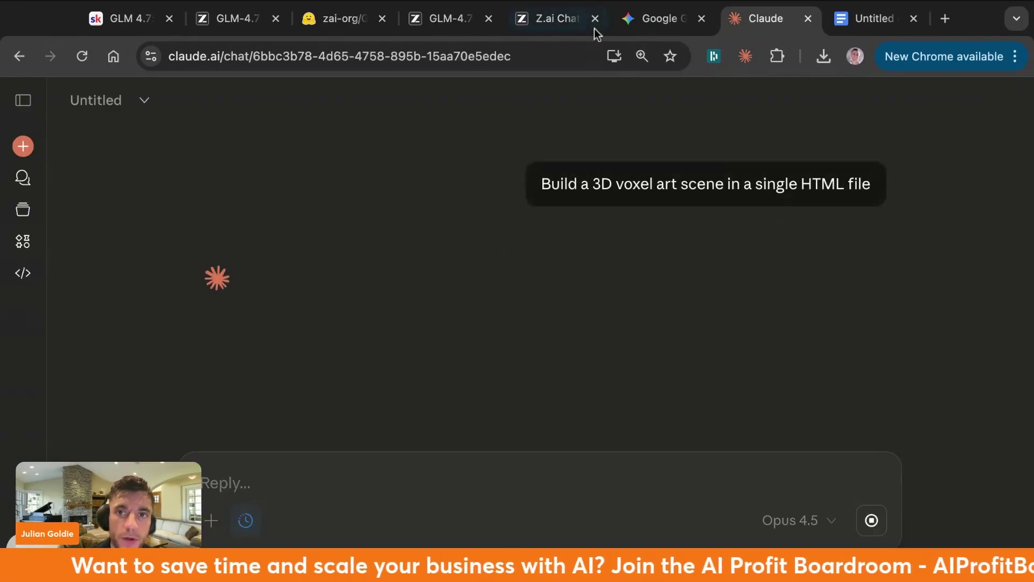
Orbit and zoom Gemini's Voxel Island to view its cottage and waterfall
left_click(571, 21)
left_click(649, 21)
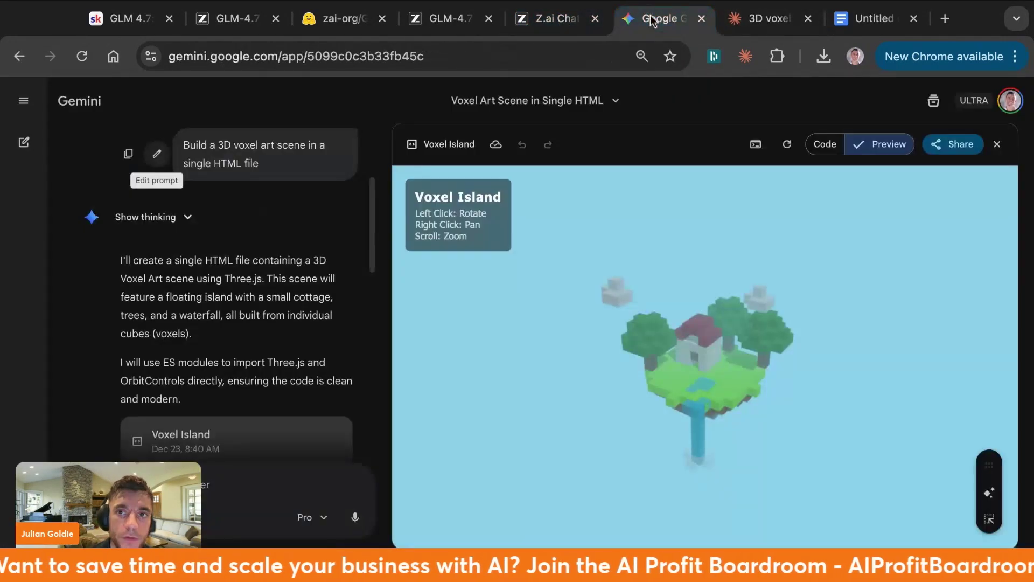
left_click_drag(672, 333, 711, 333)
scroll(657, 286, "up", 3)
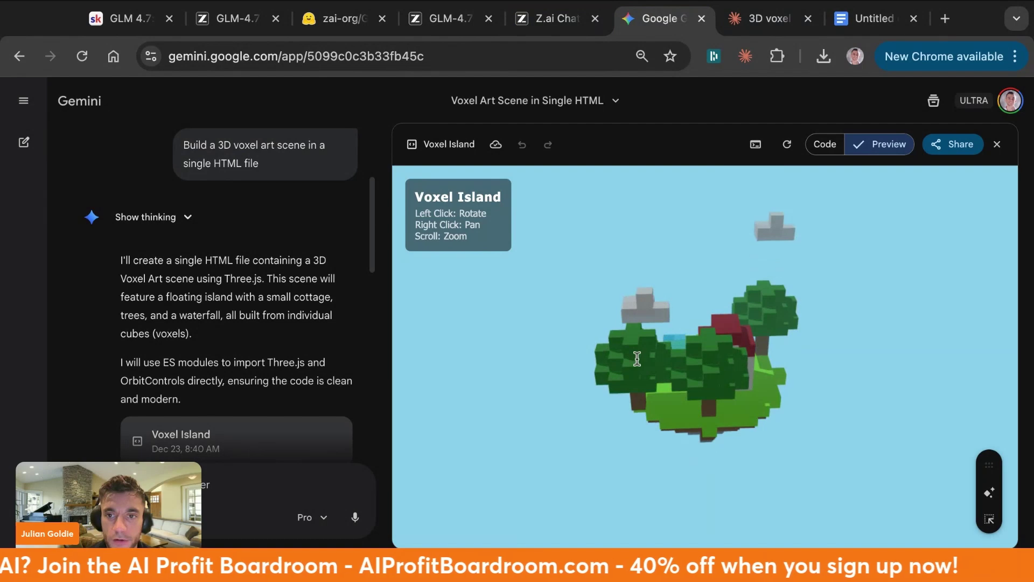
left_click_drag(856, 393, 775, 431)
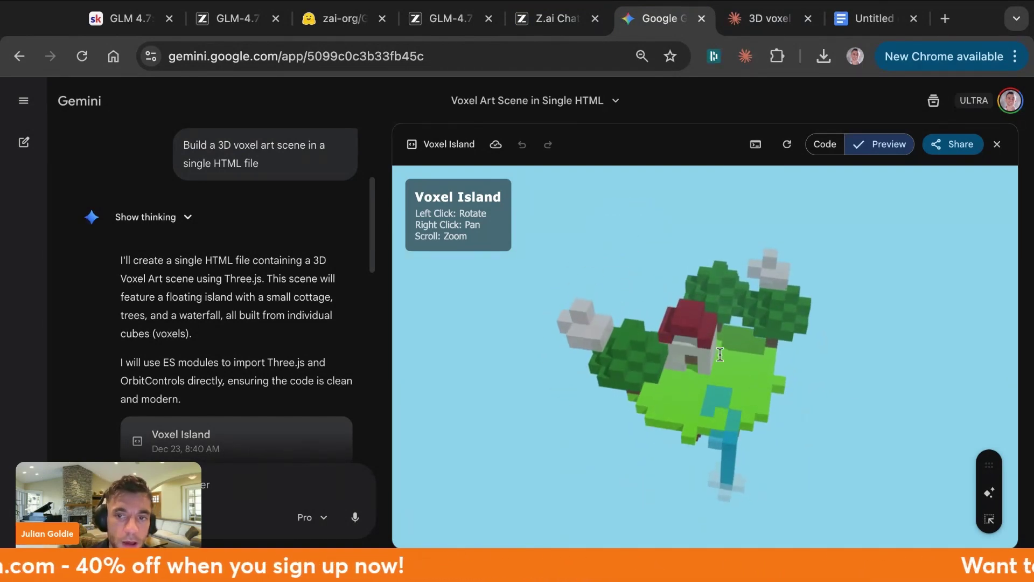
left_click(768, 19)
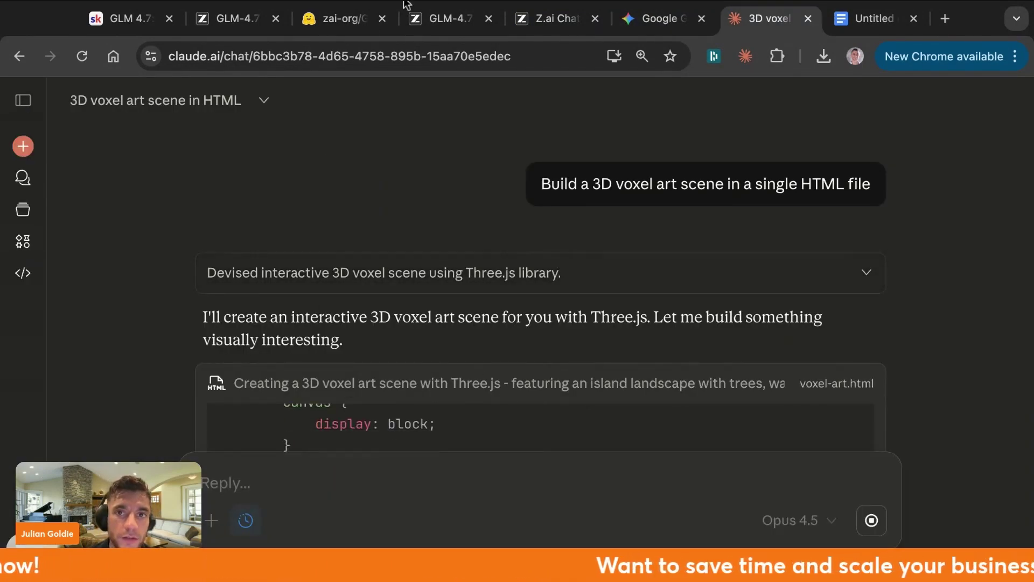
Rotate GLM-4.7's VOXEL CORE city to a low side view and compare with Gemini's island
left_click(558, 19)
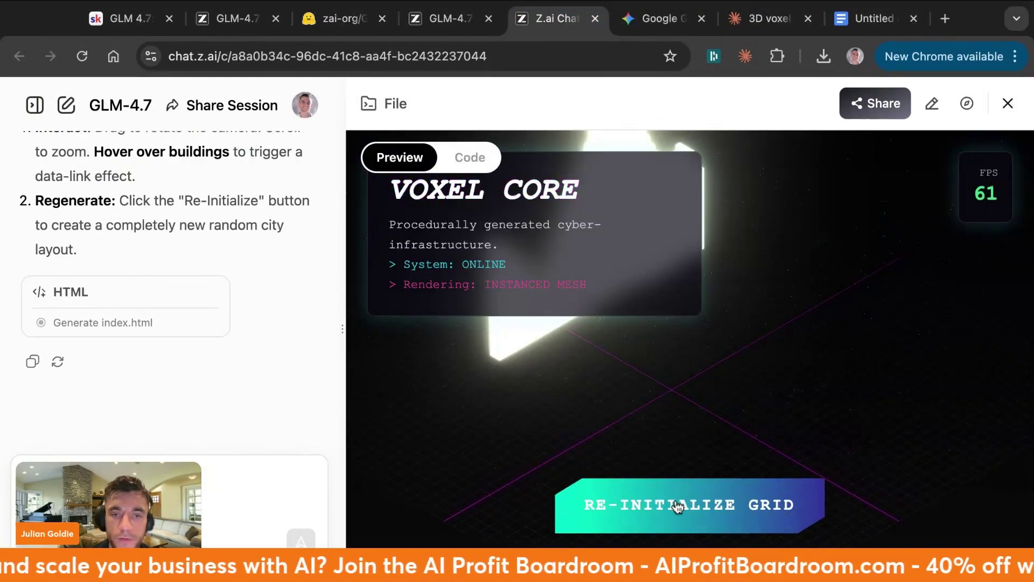
left_click_drag(757, 544, 737, 415)
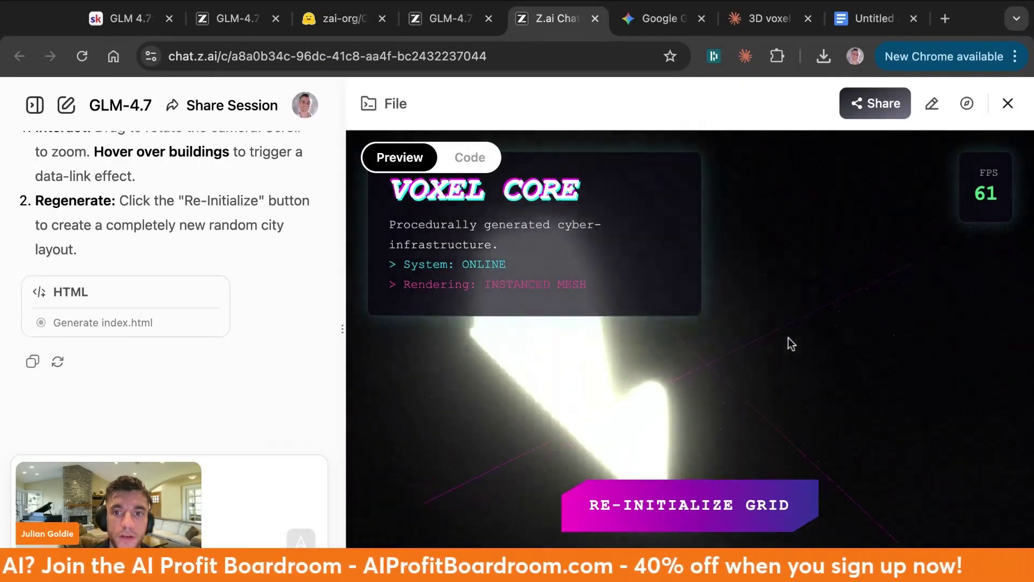
left_click(653, 19)
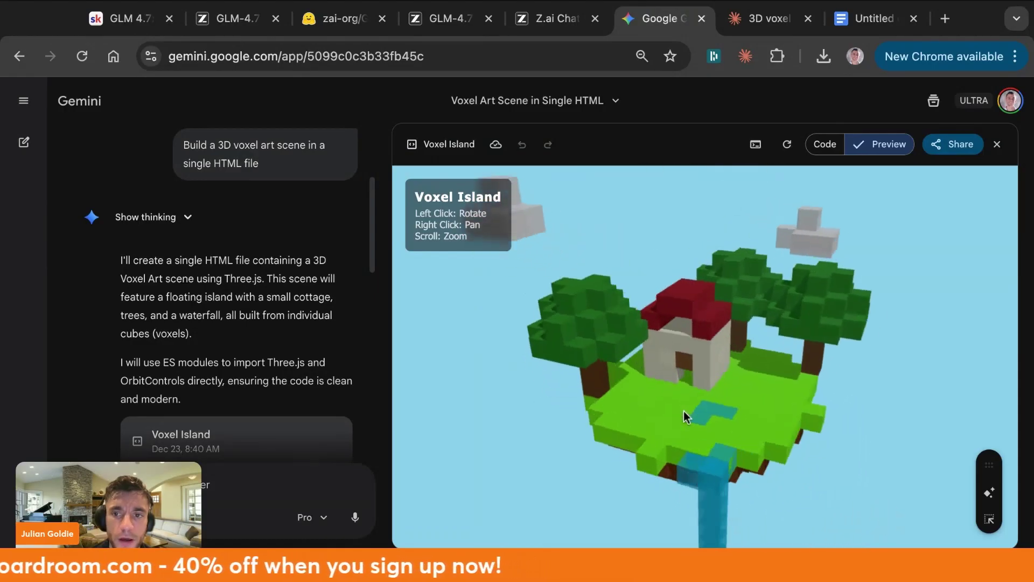
scroll(233, 326, "up", 3)
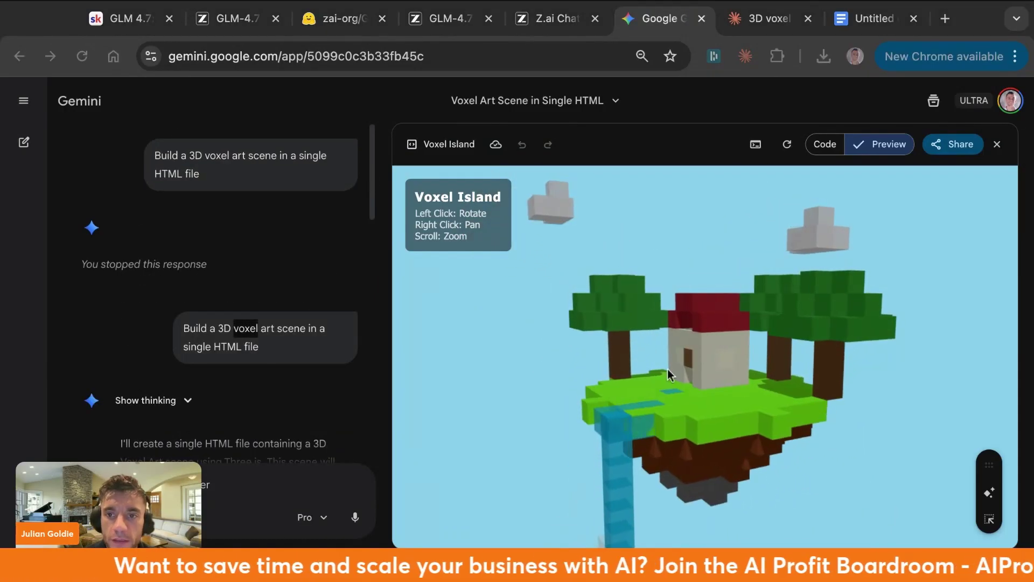
left_click(547, 24)
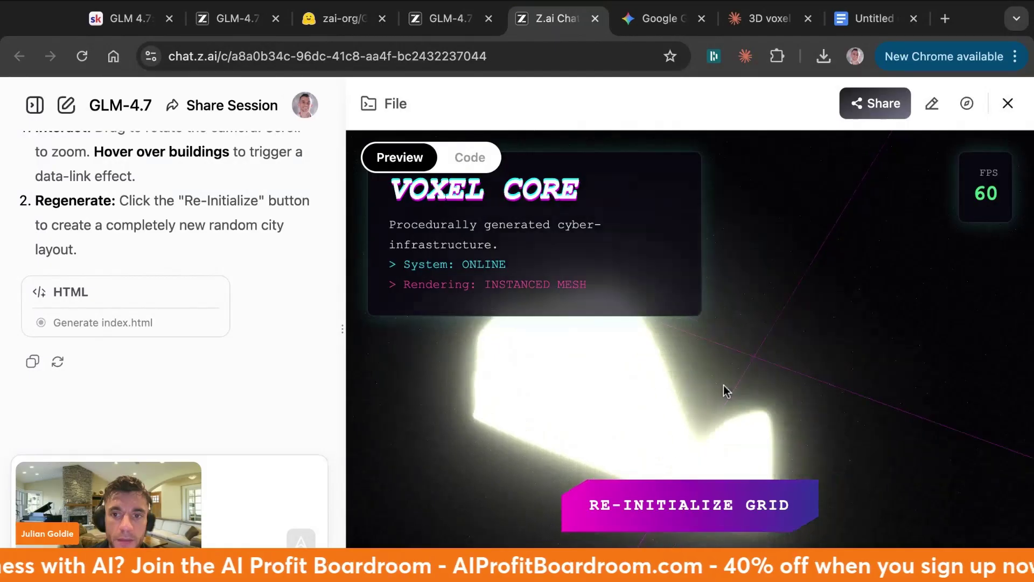
Zoom out Claude's page, tilt the VOXEL CORE camera, and view Claude's finished island
left_click(765, 19)
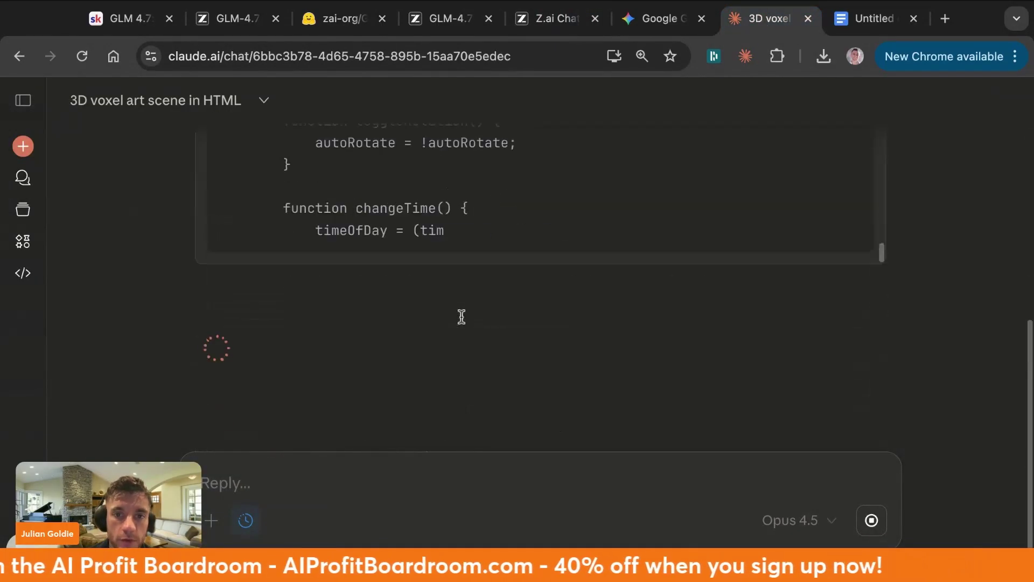
key("super+minus")
key("super+minus")
key("super+minus")
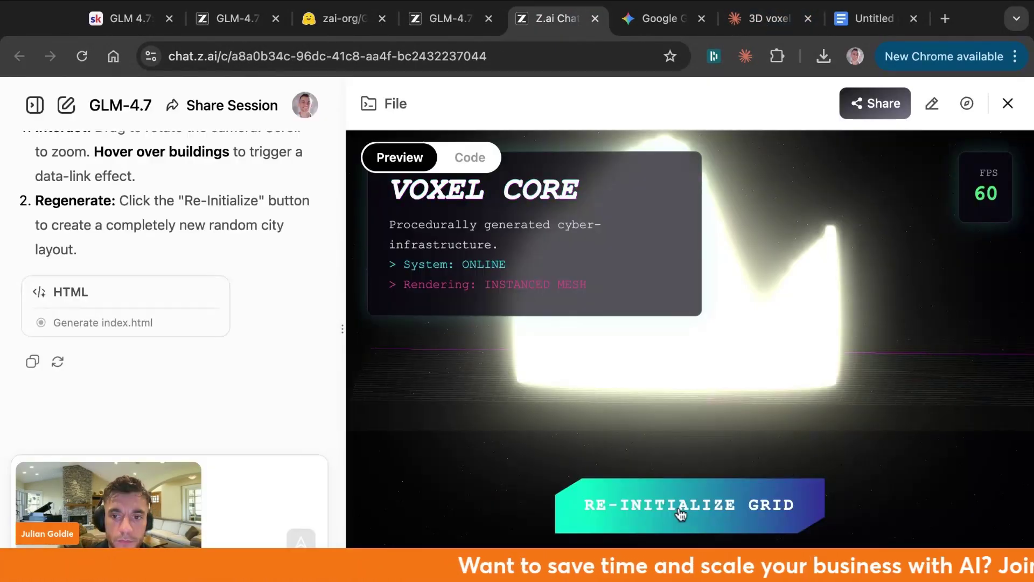
left_click_drag(758, 401, 761, 394)
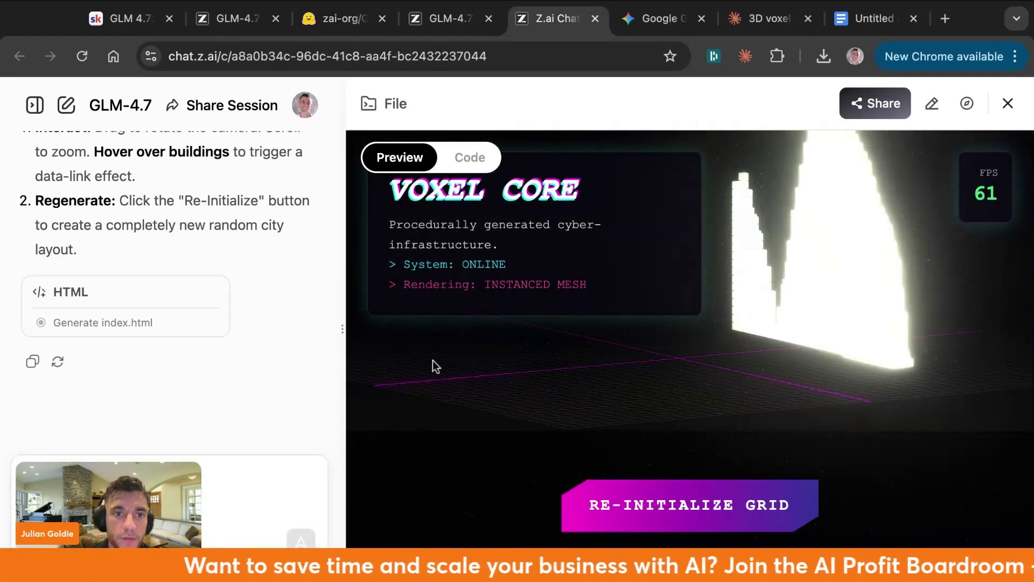
left_click(765, 19)
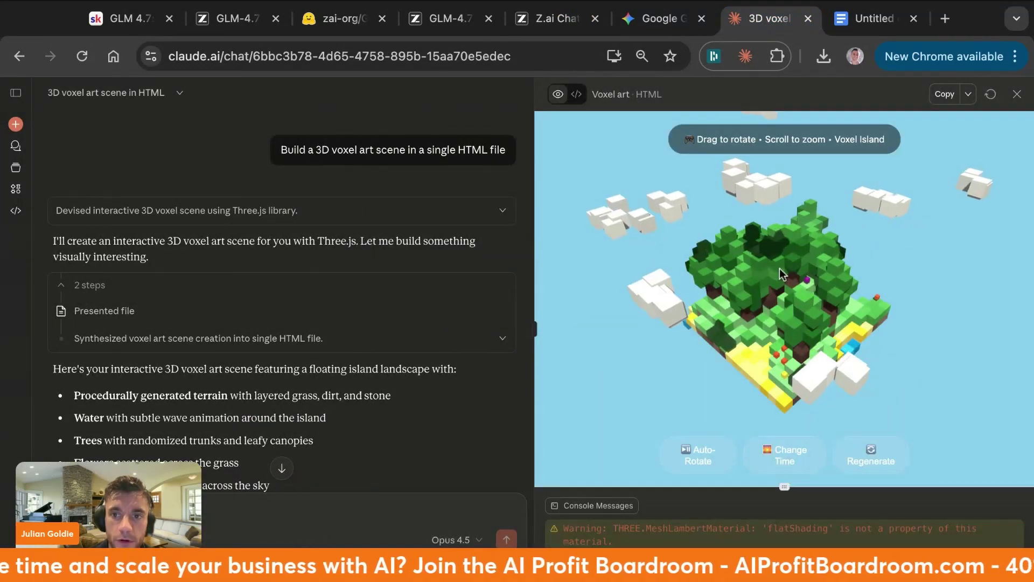
Tilt and rotate Claude's voxel island from a top-down to a low side view
left_click_drag(801, 378, 843, 188)
scroll(823, 272, "up", 5)
scroll(824, 237, "down", 5)
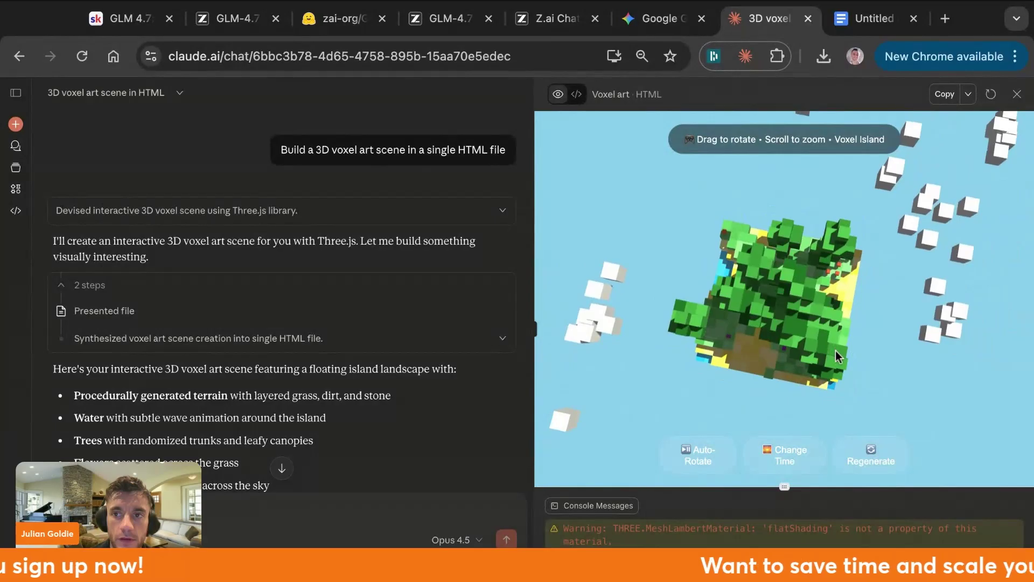
mouse_move(824, 237)
left_mouse_down()
mouse_move(883, 243)
mouse_move(840, 245)
left_mouse_up()
left_click_drag(700, 237, 872, 284)
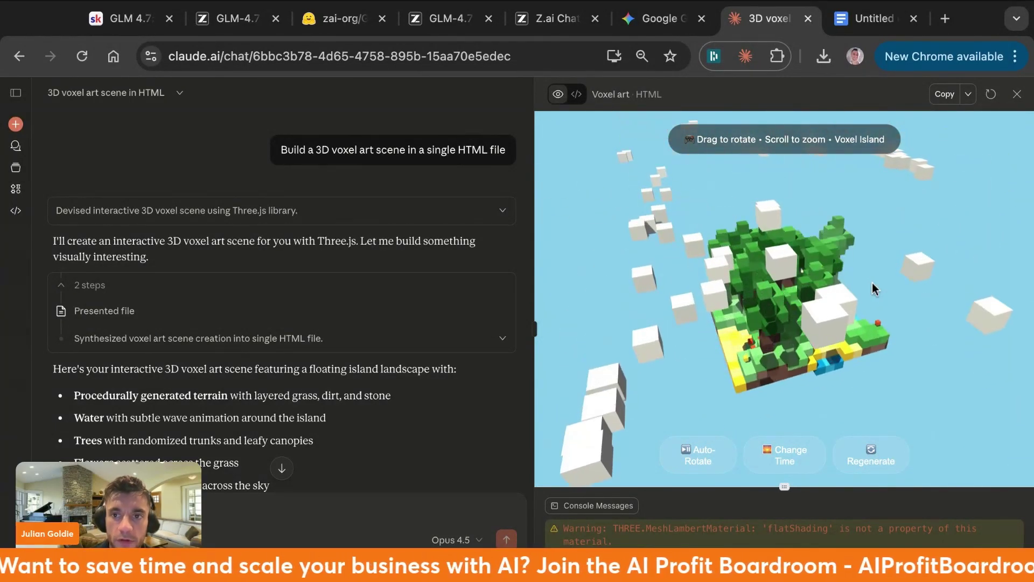
Compare Gemini's and GLM-4.7's voxel scenes, then start a fresh GLM-4.7 chat
left_click(666, 19)
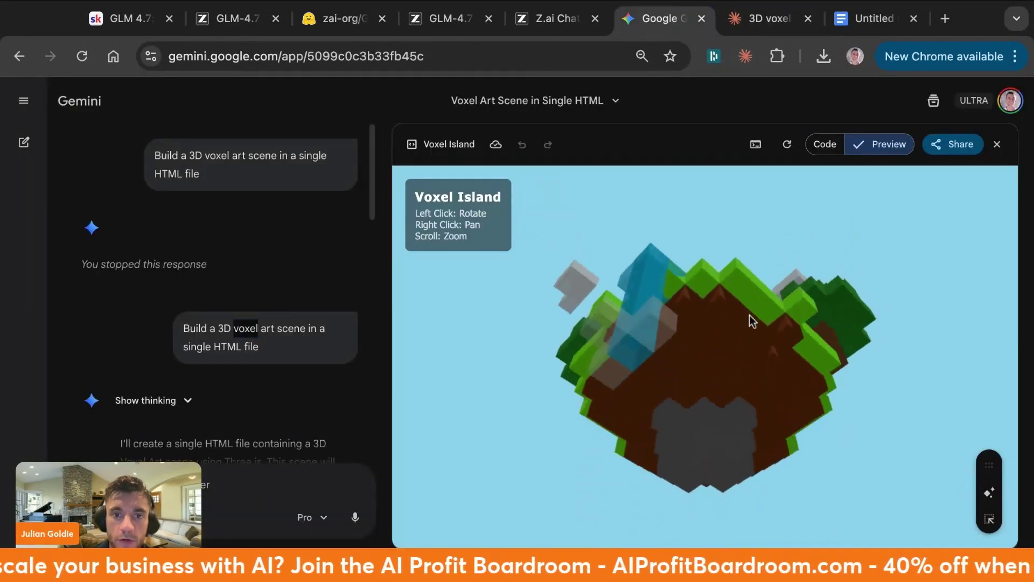
left_click(561, 21)
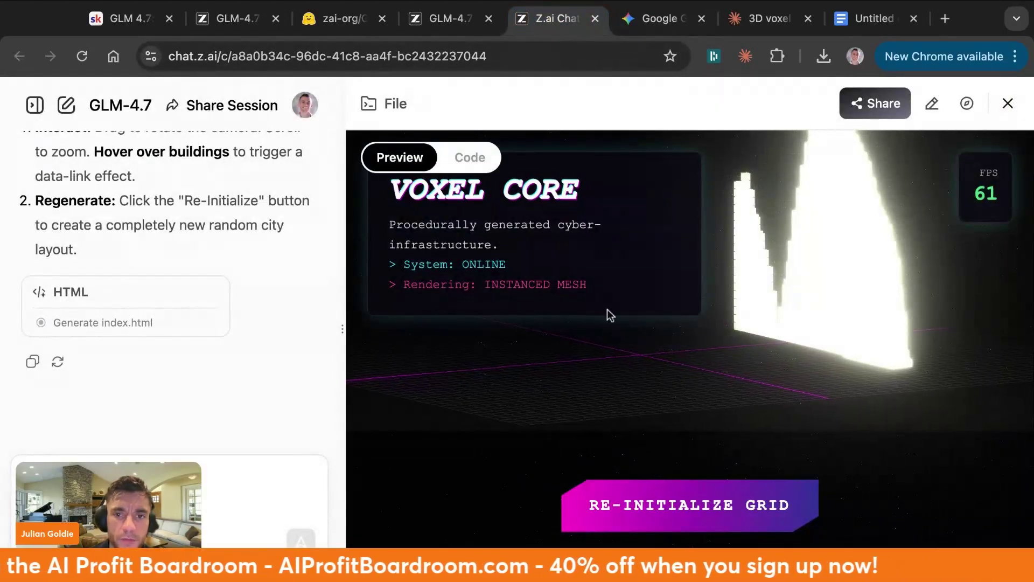
left_click(66, 106)
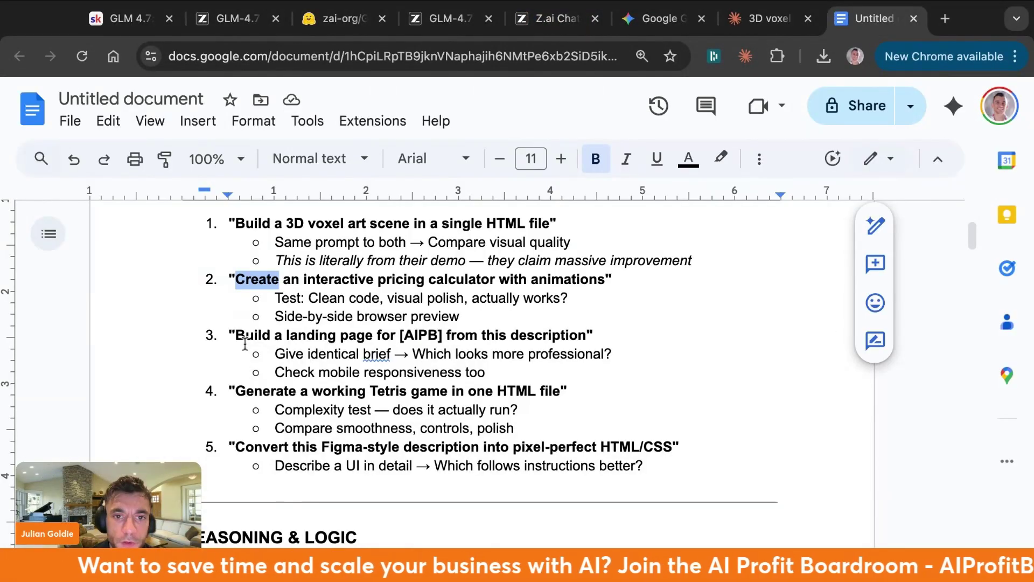
Copy the AIPB landing page prompt from item 3 and paste it into the chat
double_click(248, 336)
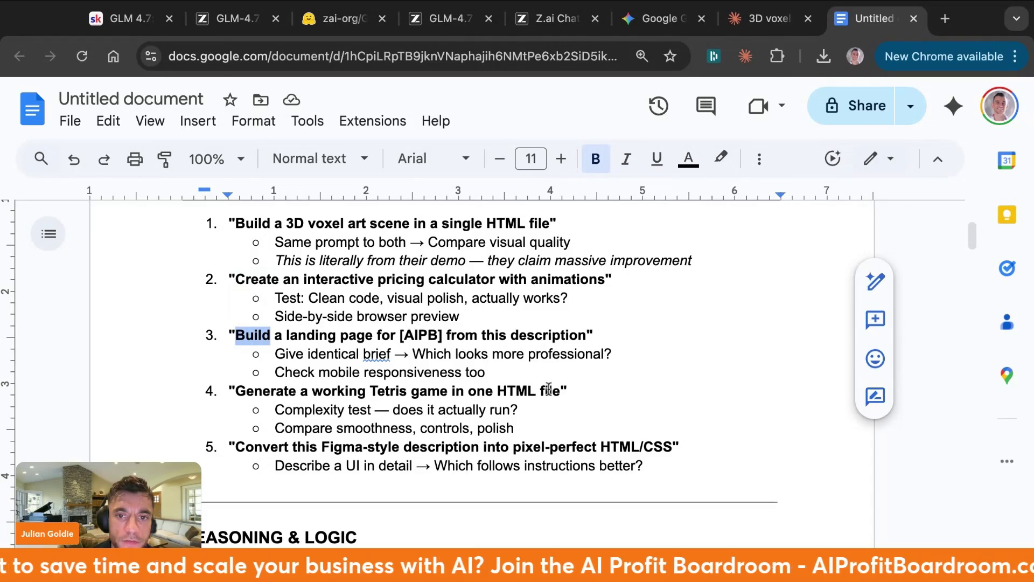
left_click_drag(548, 389, 587, 336)
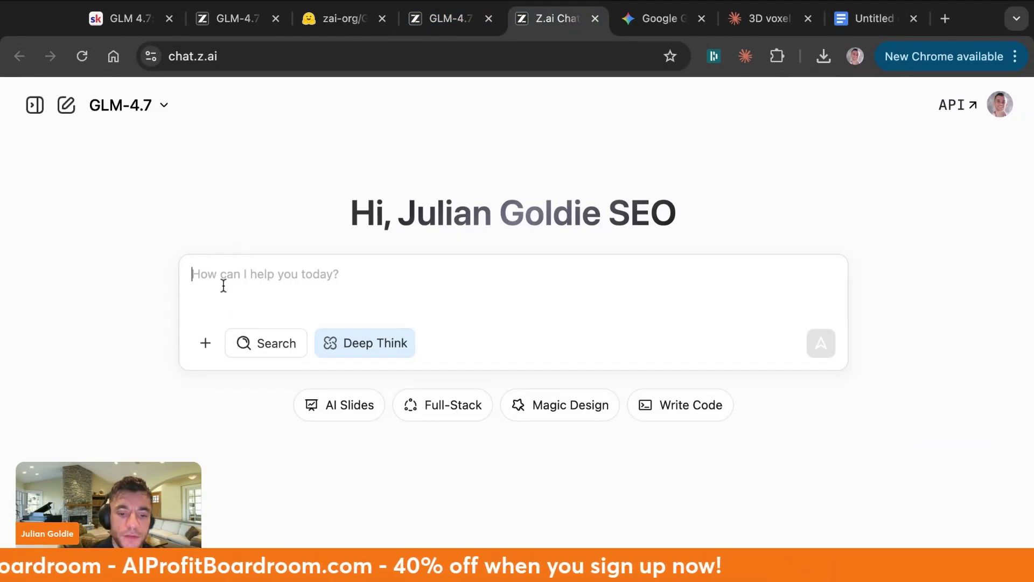
type("Build a landing page for [AIPB] from this description")
Add the AI Profit Boardroom product description and send the landing page prompt to Claude
key("ctrl+t")
type("ai pro")
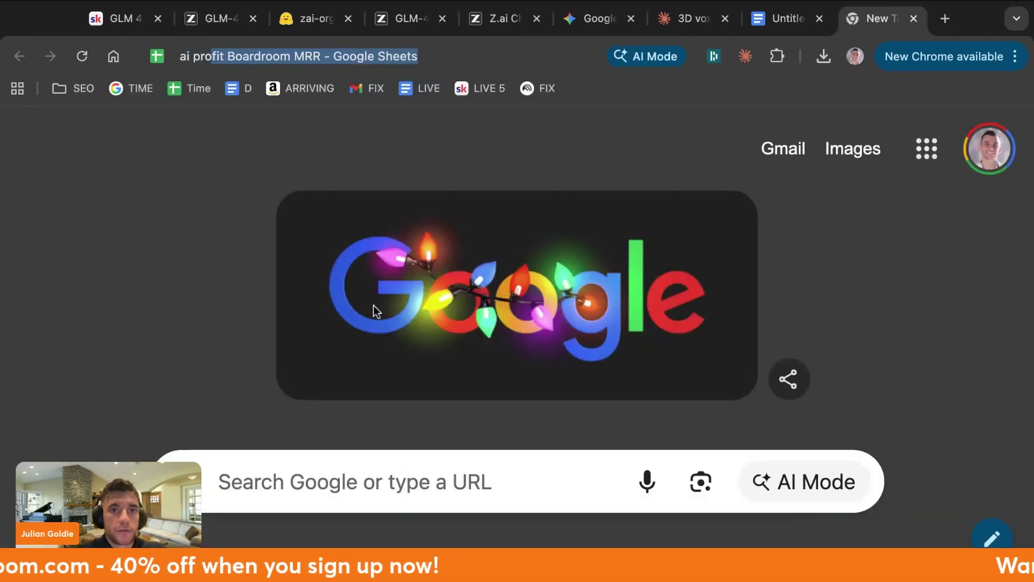
key("Down")
key("Return")
left_click(24, 144)
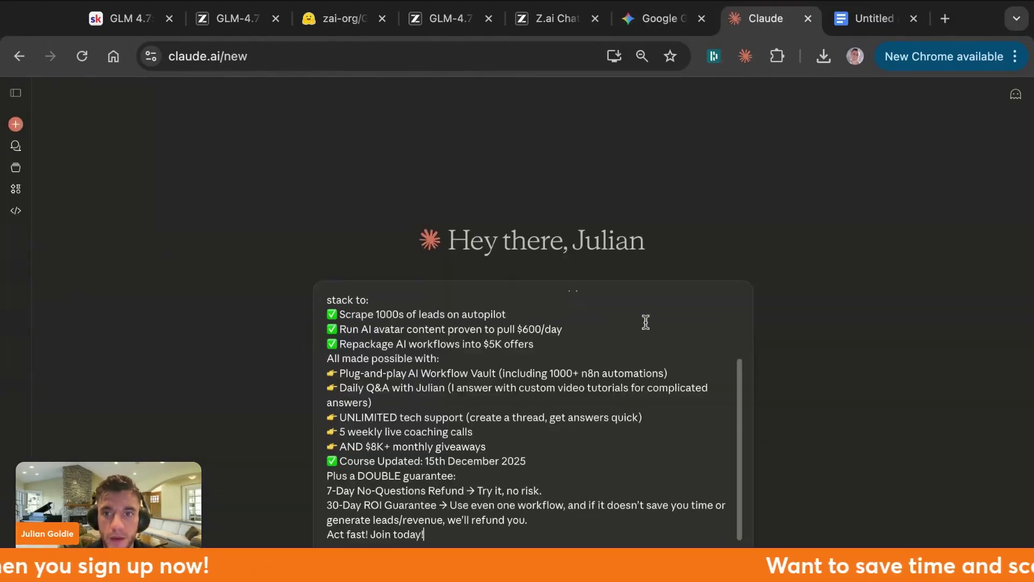
scroll(478, 293, "up", 3)
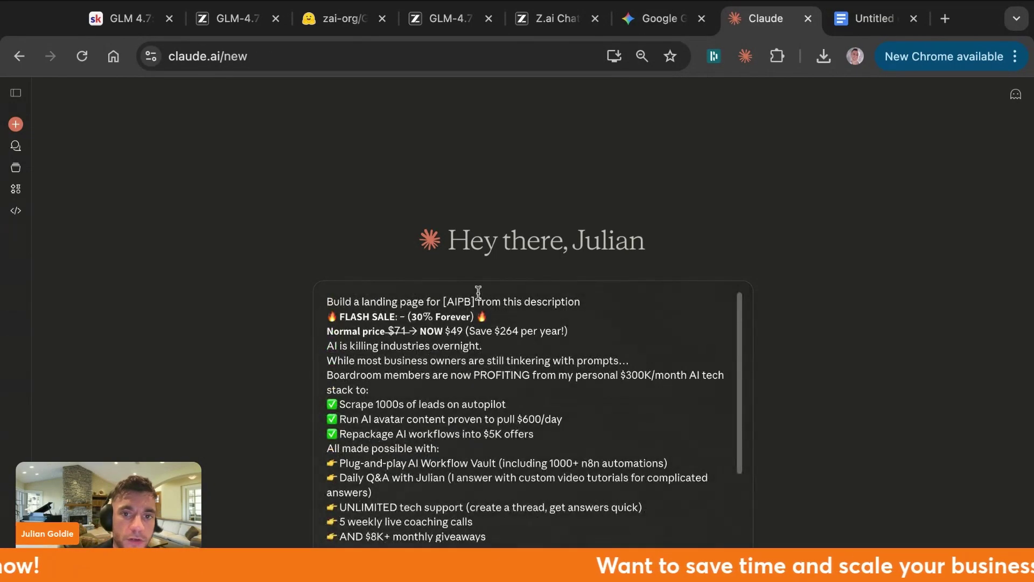
key("Return")
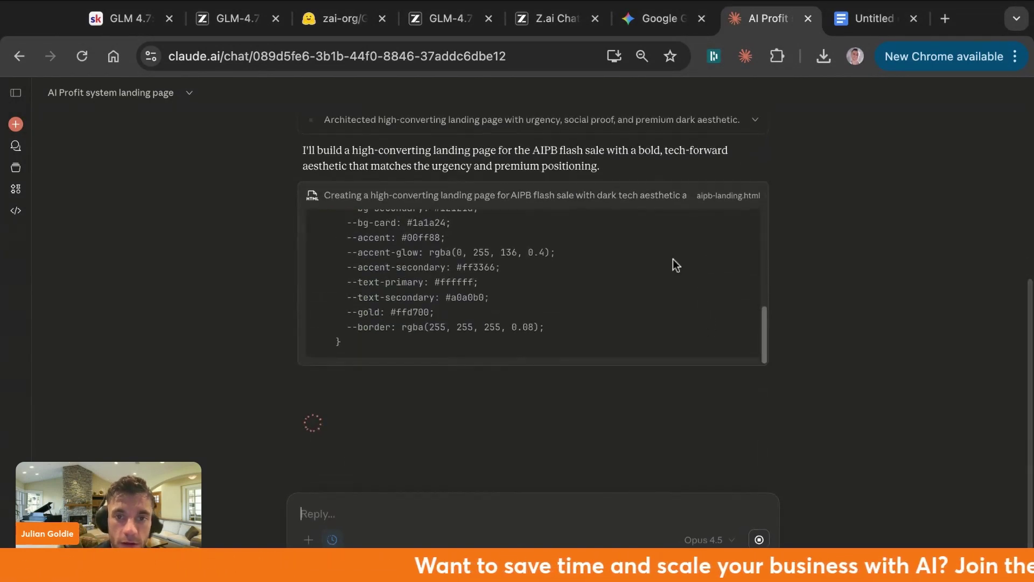
Check Gemini's, GLM-4.7's and Claude's progress on the landing page
left_click(677, 19)
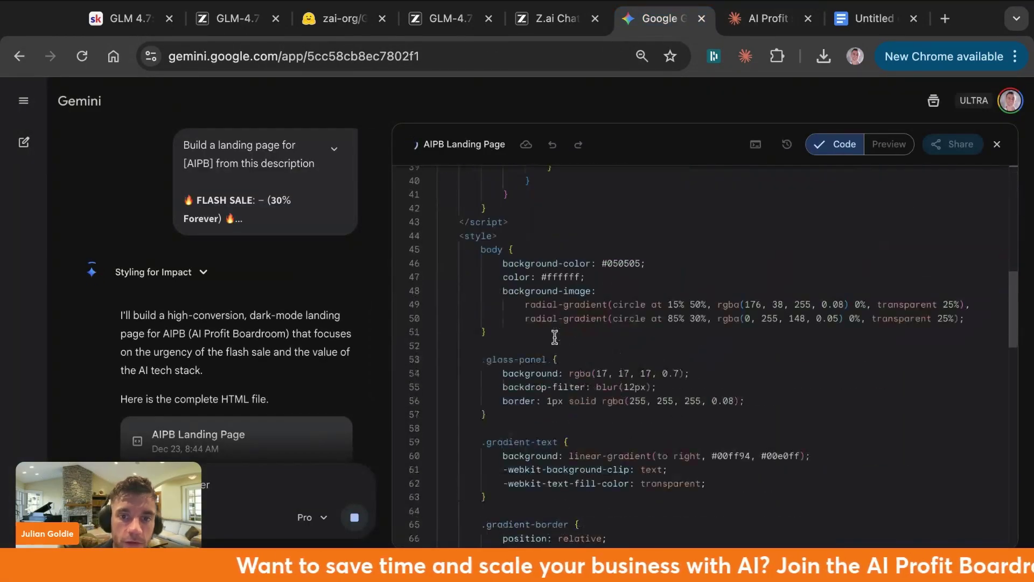
left_click(540, 19)
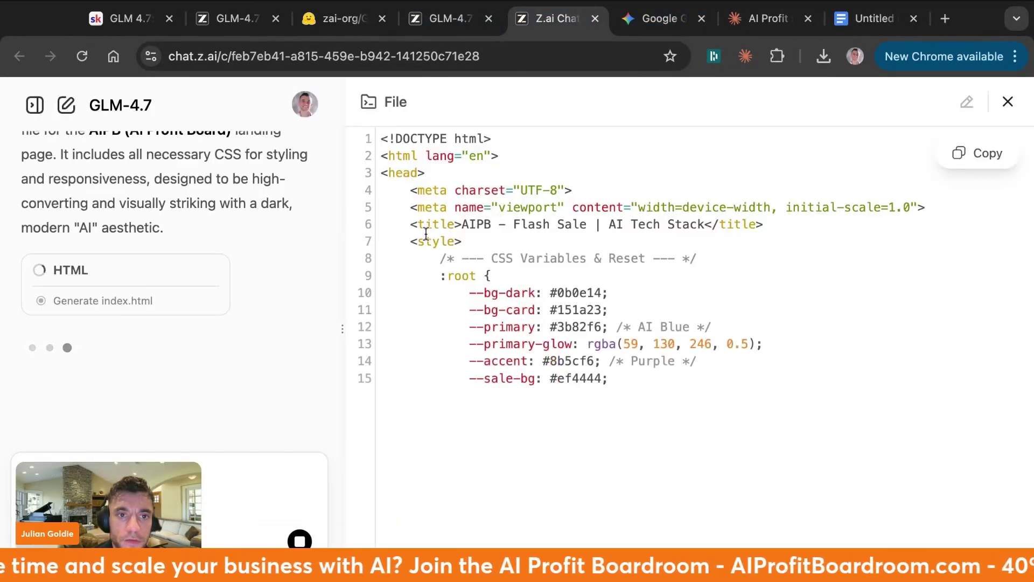
left_click(639, 14)
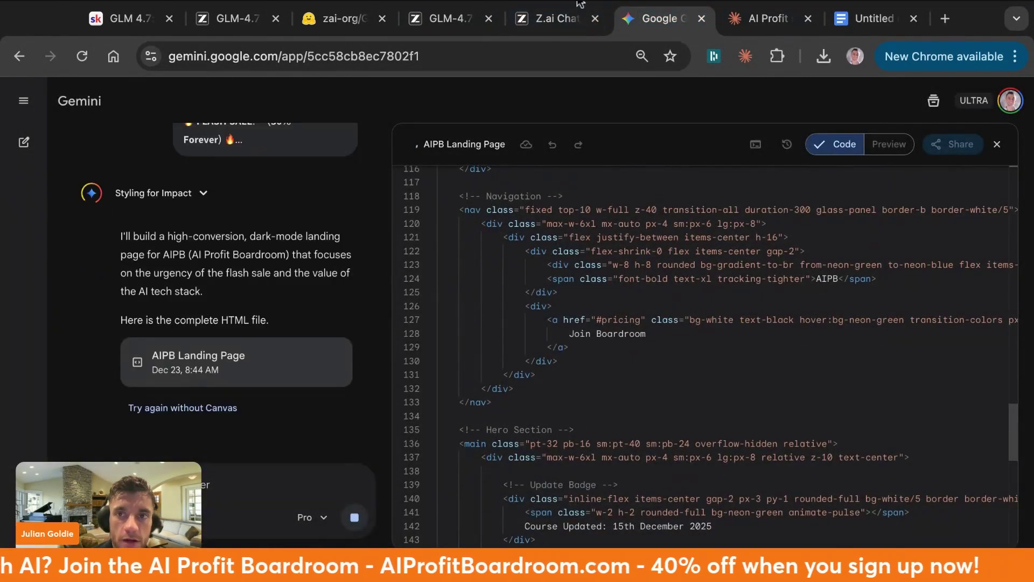
left_click(765, 19)
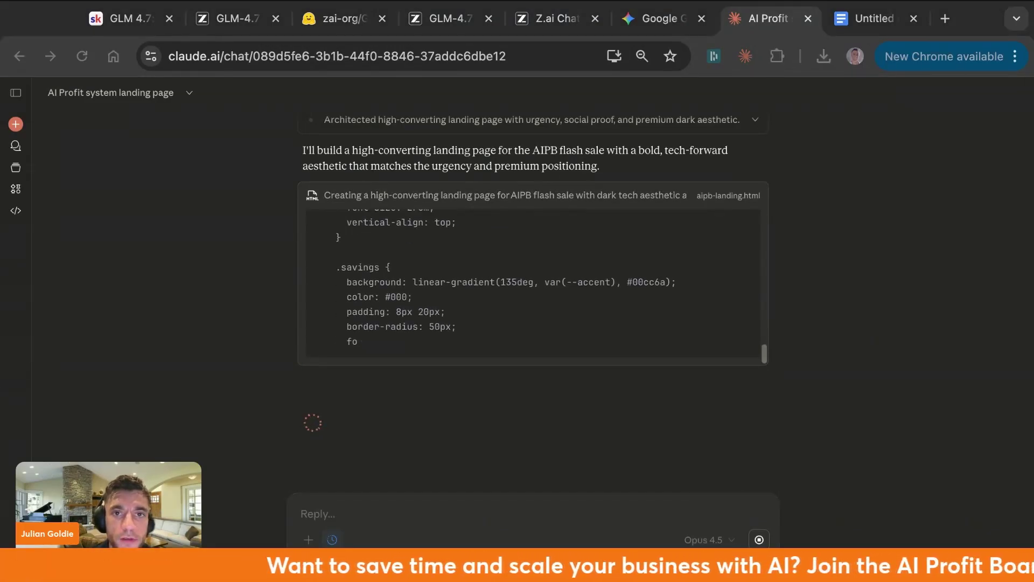
Scroll the GLM 4.7 lesson to 'The Old Way' list and highlight its first and last points
left_click(153, 21)
scroll(684, 470, "down", 5)
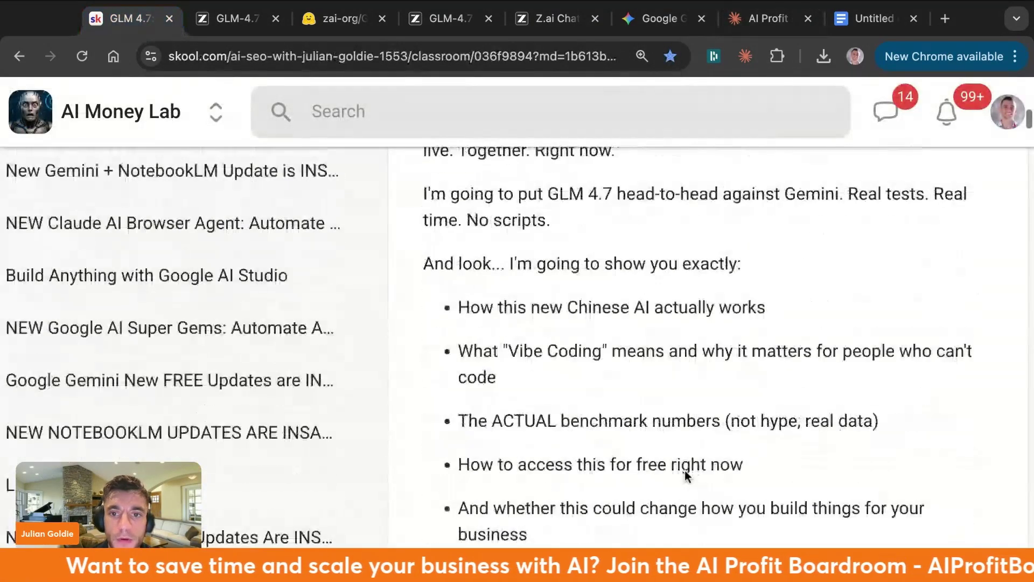
scroll(684, 474, "down", 10)
left_click_drag(425, 225, 480, 252)
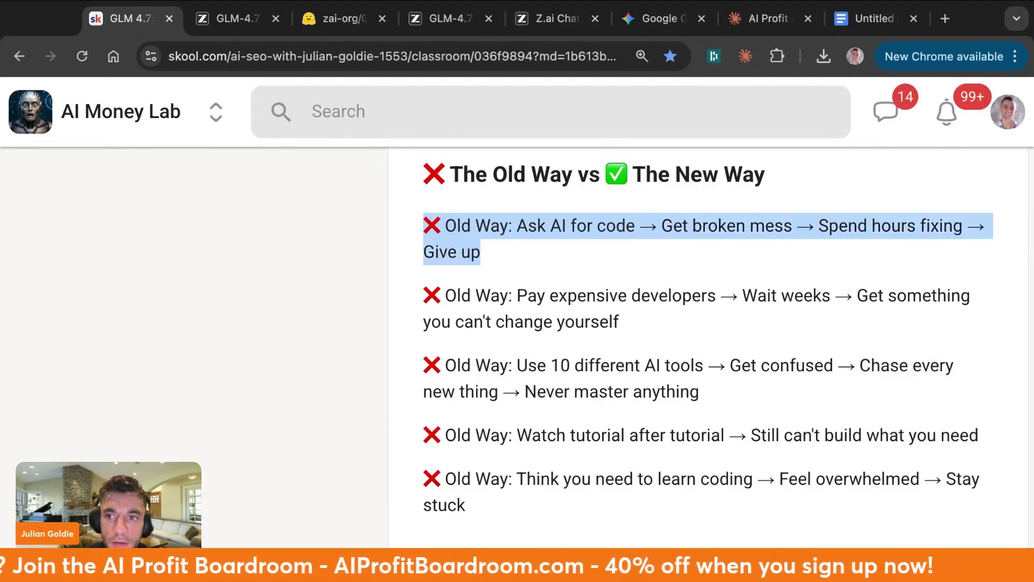
left_click(706, 329)
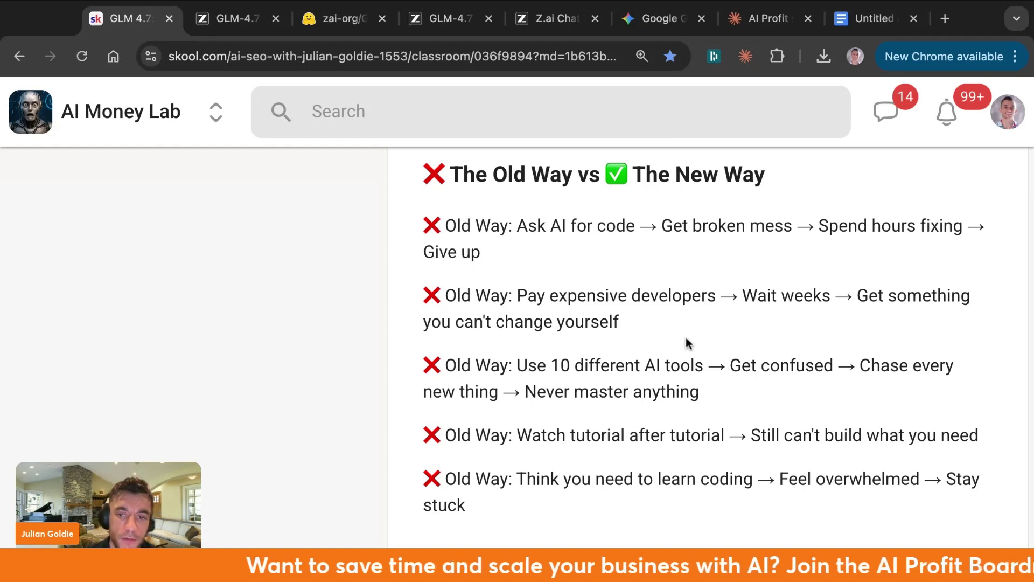
triple_click(570, 477)
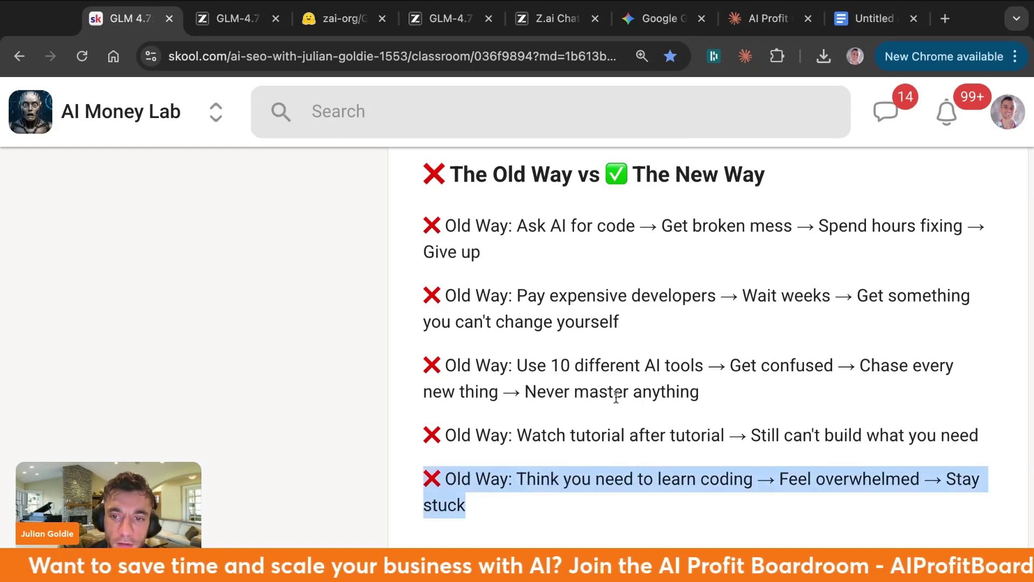
scroll(601, 397, "down", 4)
scroll(601, 397, "up", 3)
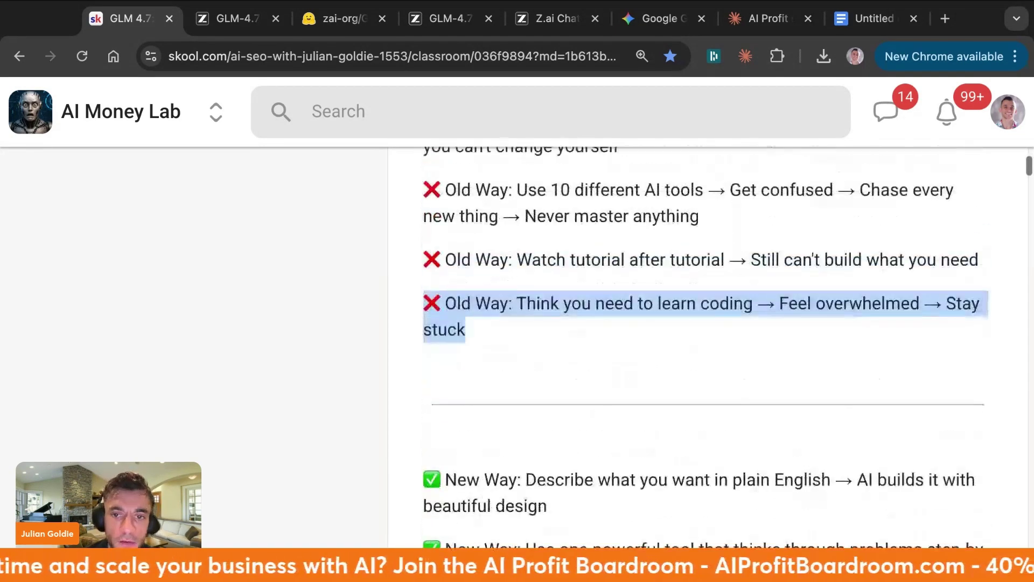
left_click_drag(415, 164, 554, 458)
scroll(554, 452, "down", 8)
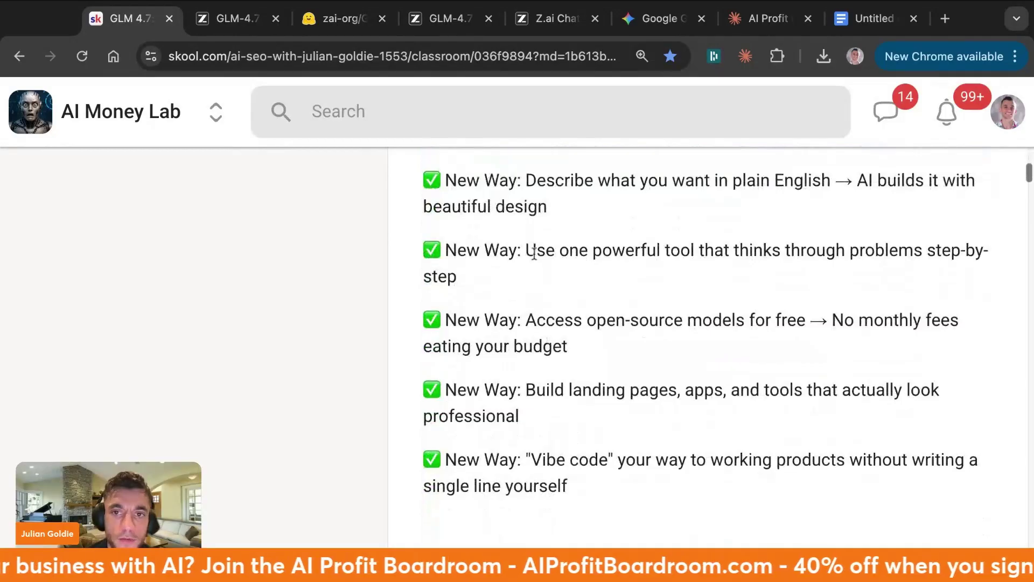
Highlight each of the five New Way points in turn, ending on 'Vibe code' and 'yourself'
double_click(523, 189)
triple_click(523, 189)
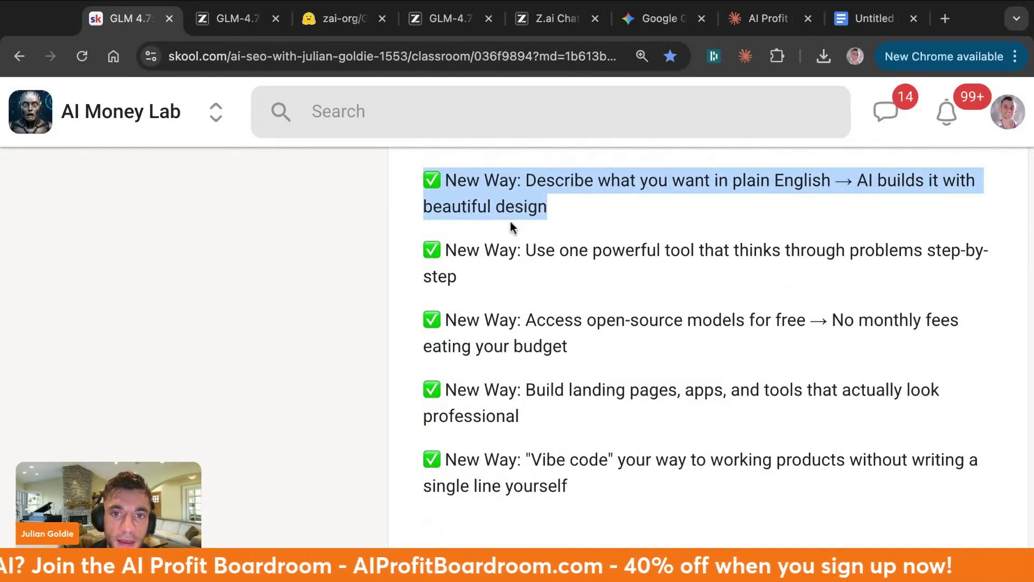
triple_click(489, 252)
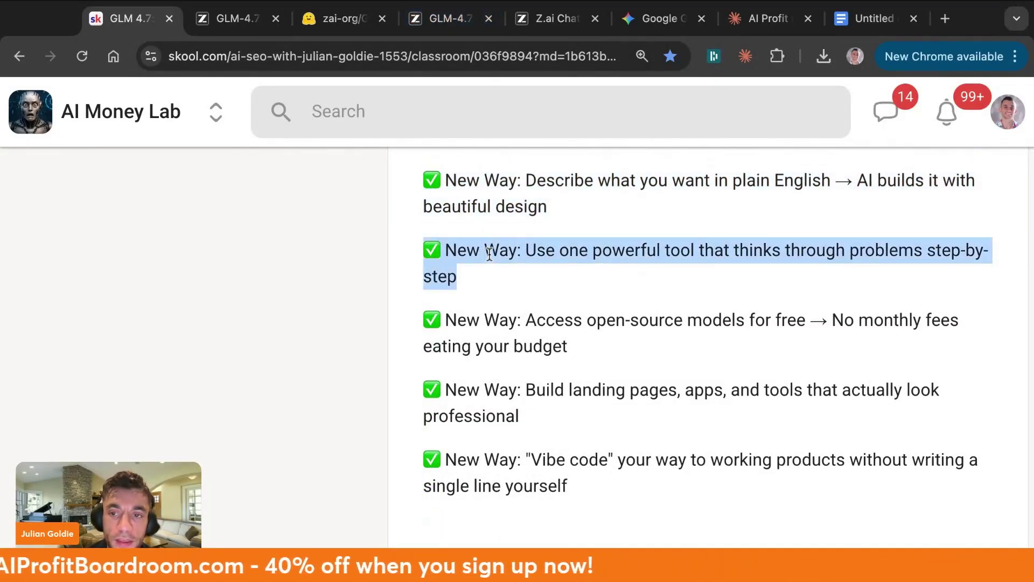
triple_click(479, 326)
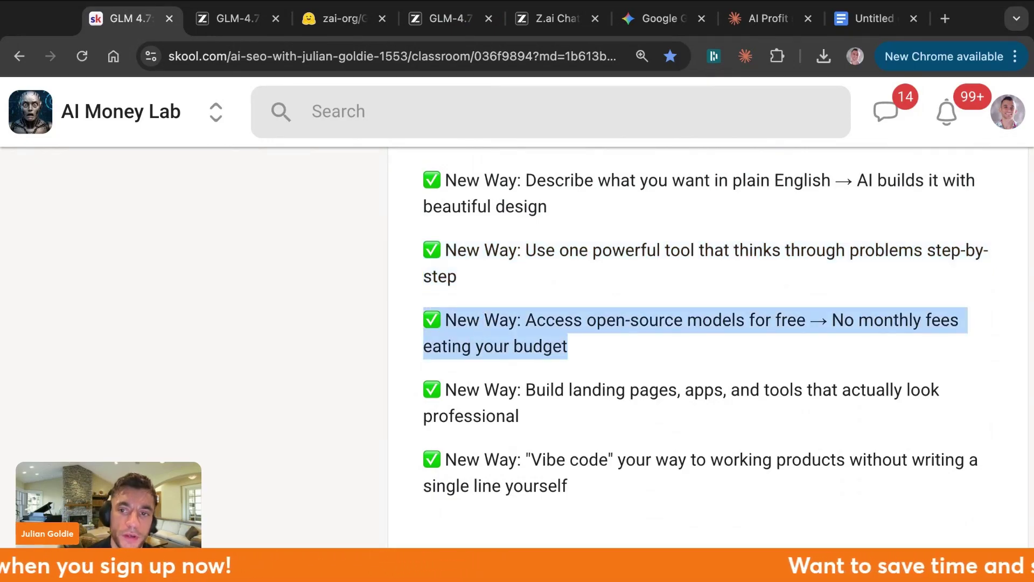
triple_click(499, 319)
triple_click(502, 389)
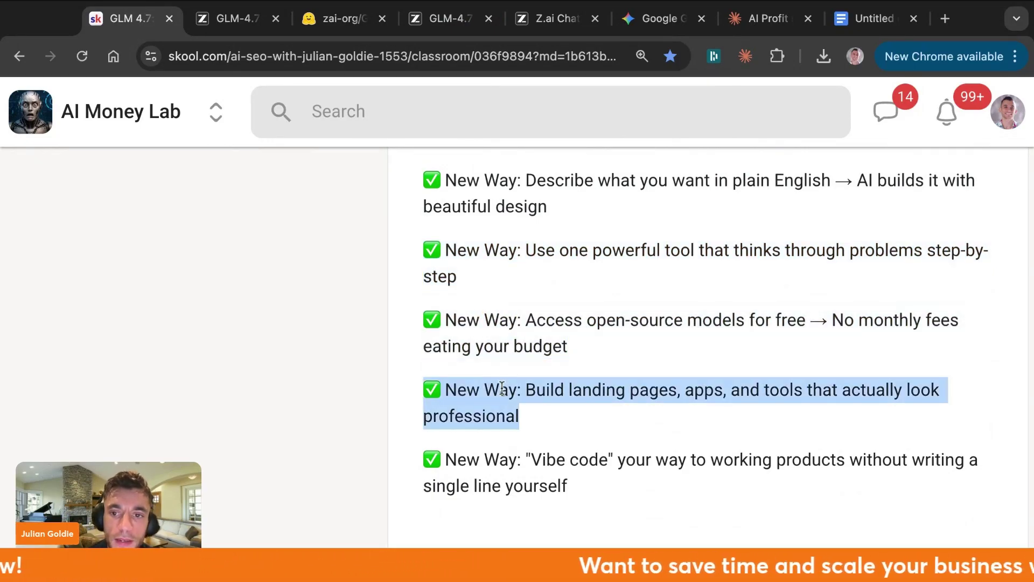
triple_click(507, 476)
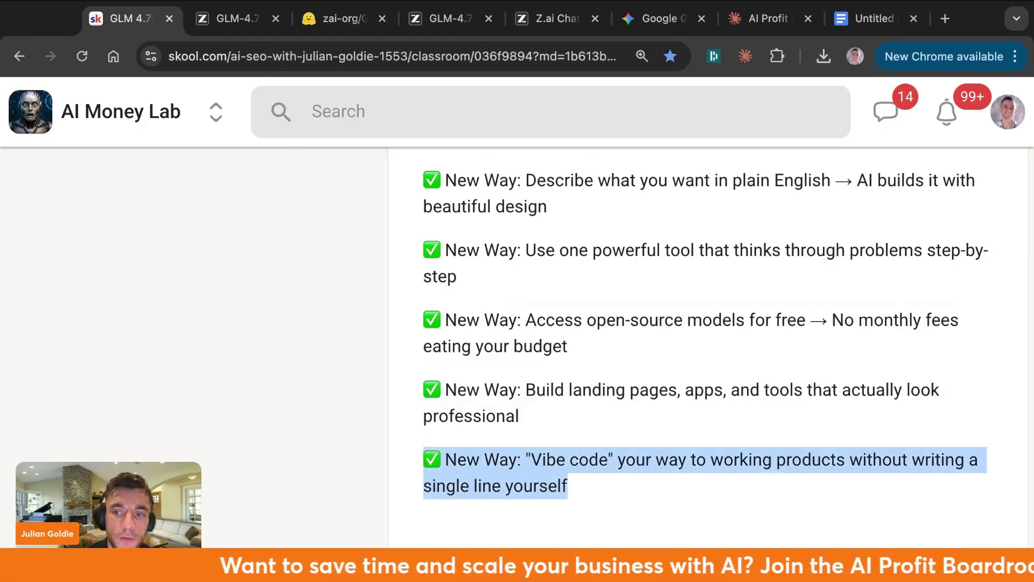
double_click(534, 486)
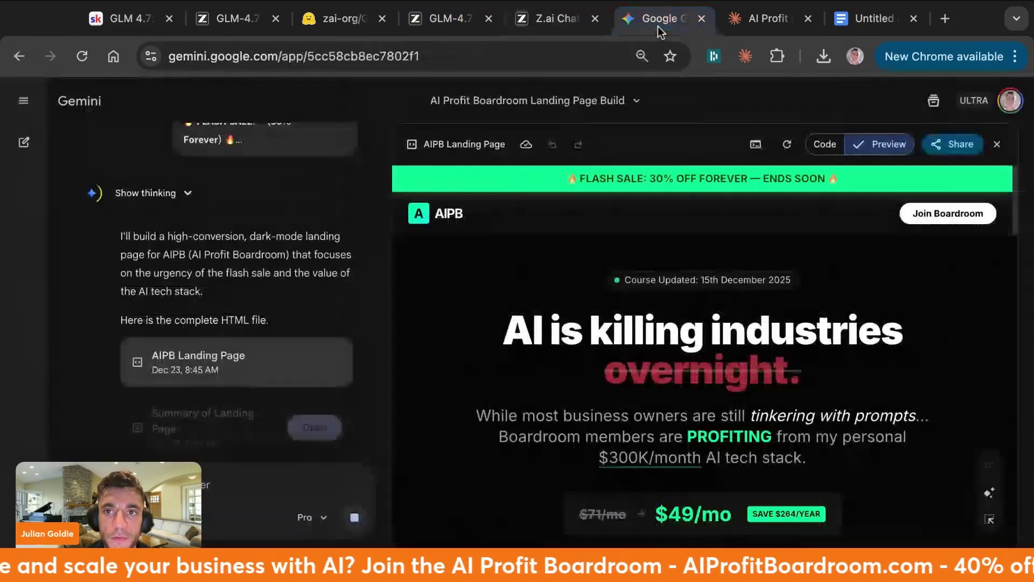
Scroll through Gemini's AIPB landing page preview, check on Claude's chat, then return to Gemini
left_click(654, 19)
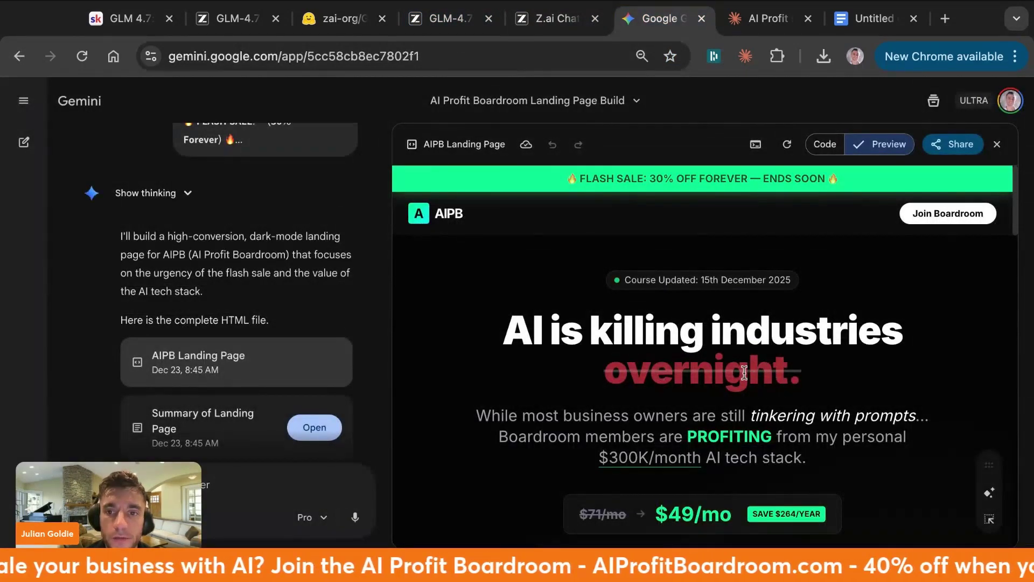
scroll(745, 372, "down", 20)
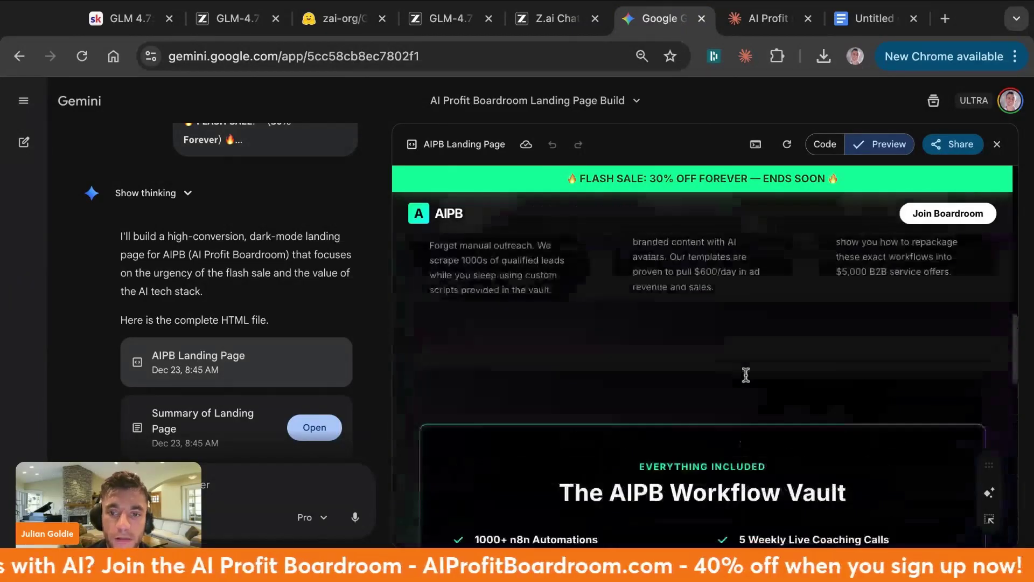
scroll(745, 374, "up", 20)
scroll(492, 371, "down", 8)
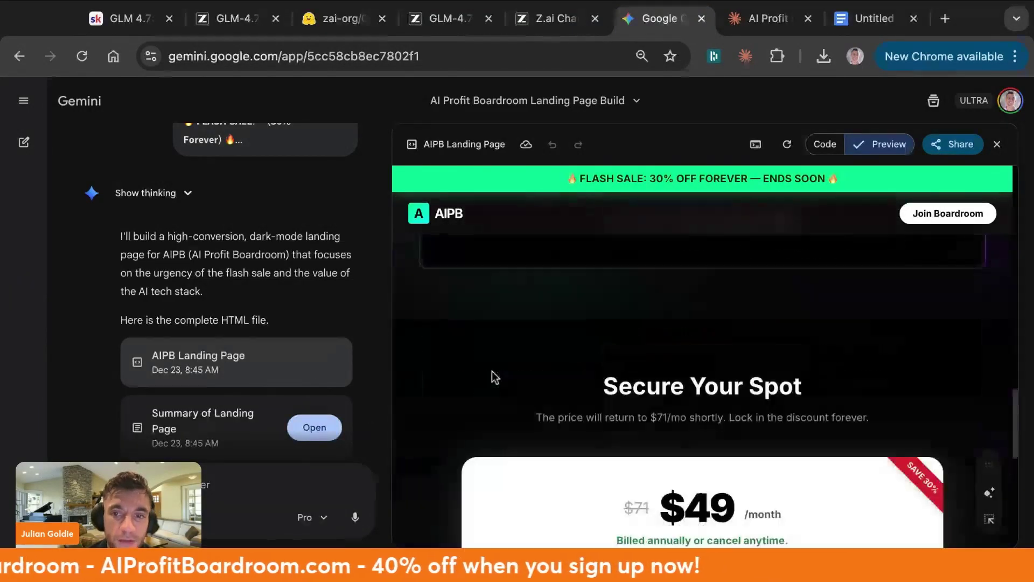
scroll(492, 372, "down", 8)
scroll(492, 373, "up", 20)
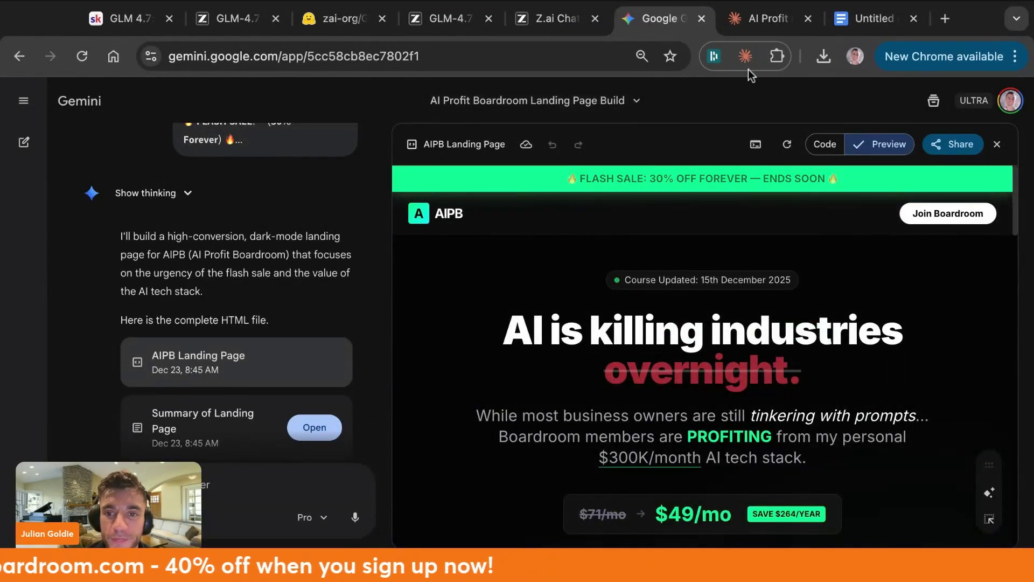
left_click(756, 17)
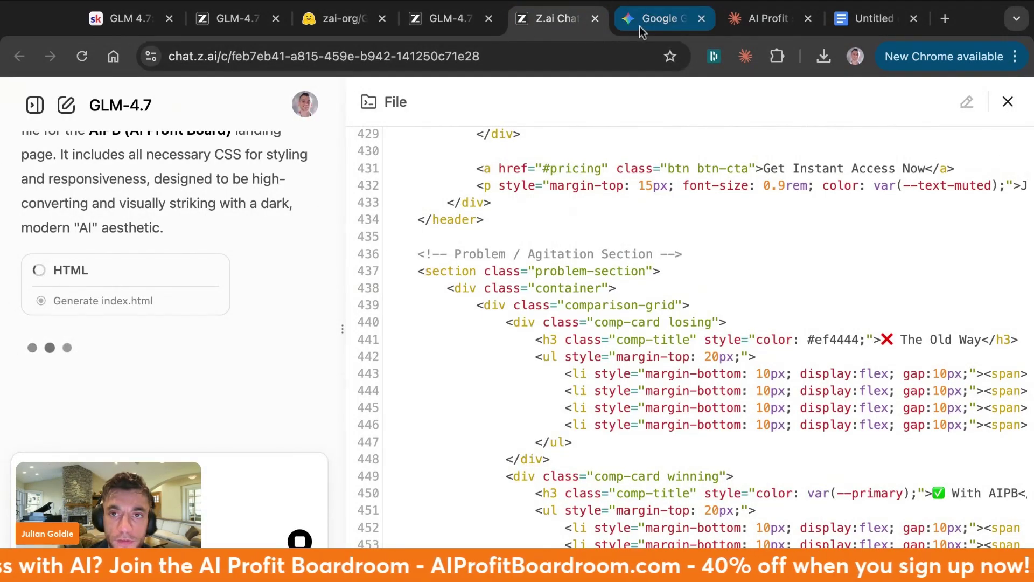
left_click(638, 27)
key("super+2")
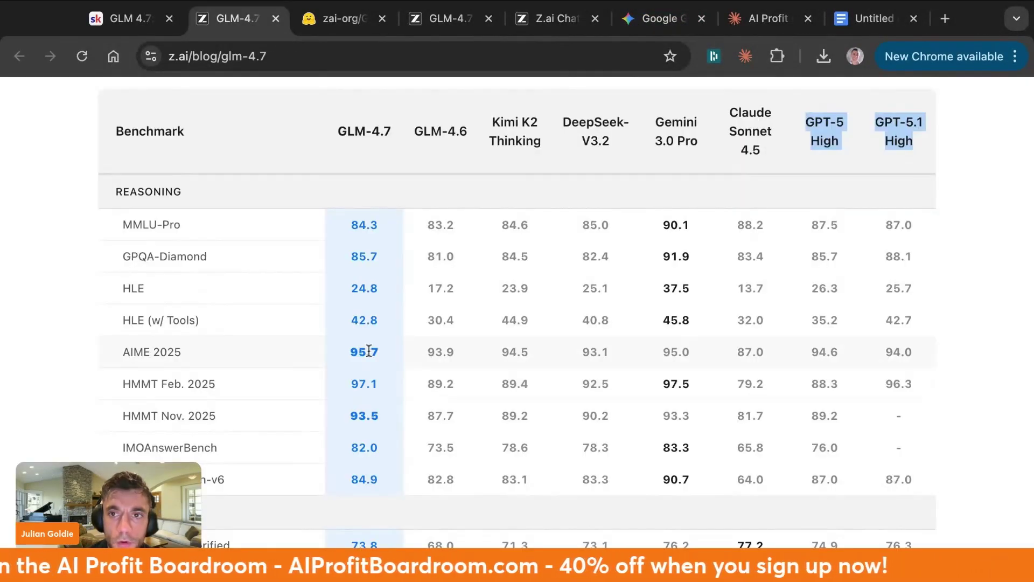
left_click(378, 349)
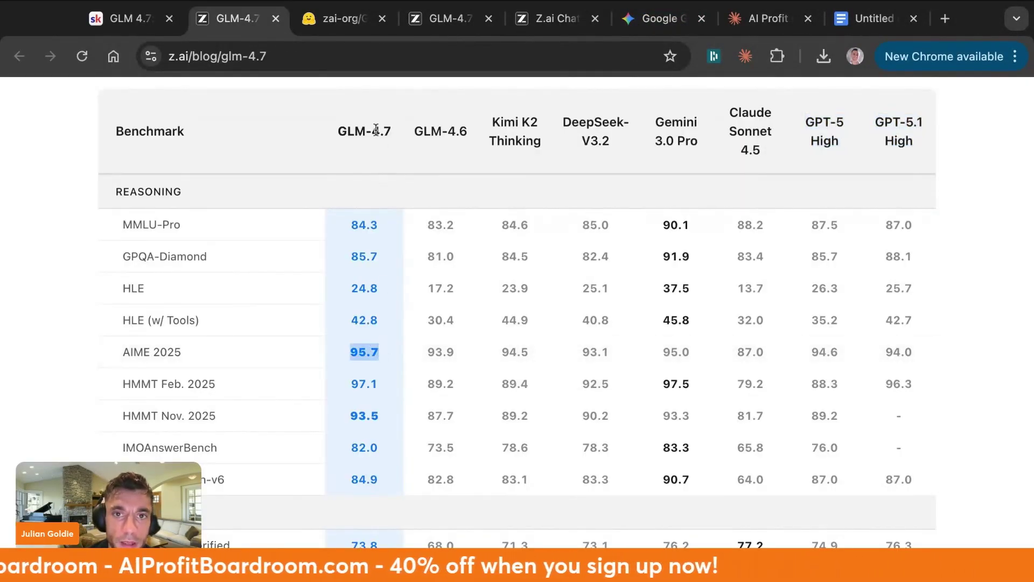
left_click_drag(320, 131, 402, 128)
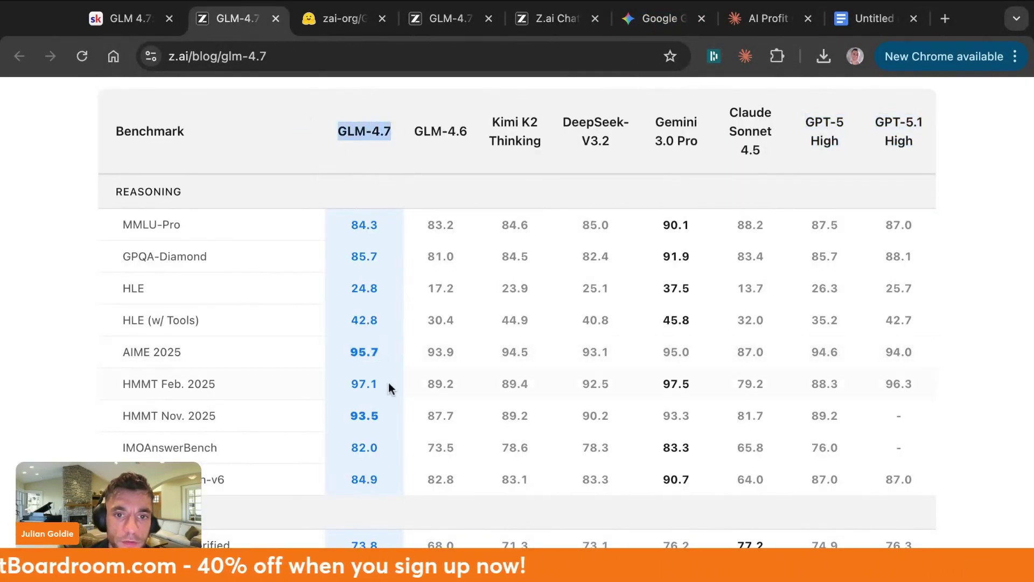
left_click_drag(174, 351, 123, 355)
double_click(334, 353)
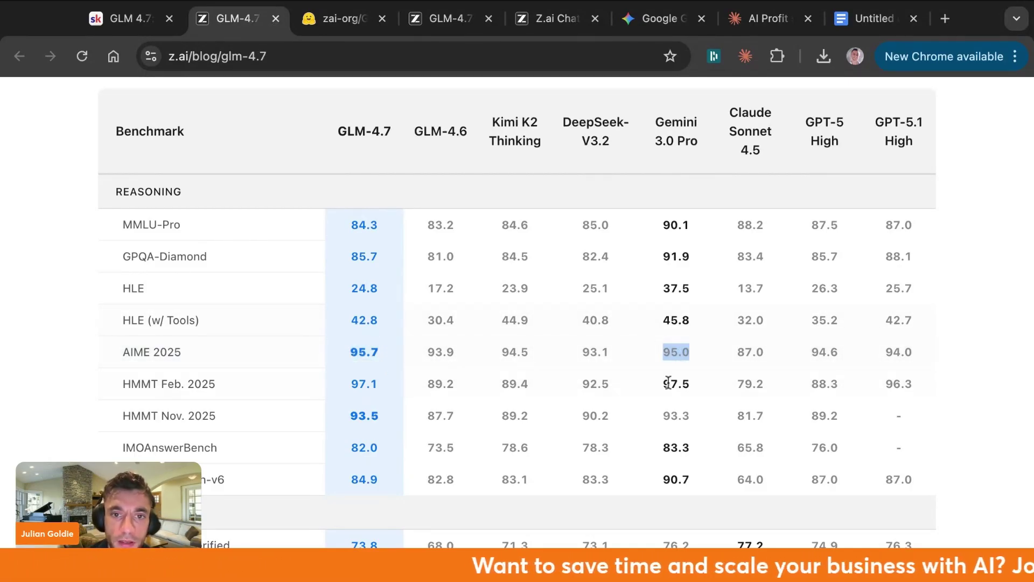
triple_click(159, 350)
mouse_move(380, 131)
left_mouse_down()
mouse_move(334, 131)
mouse_move(386, 144)
left_mouse_up()
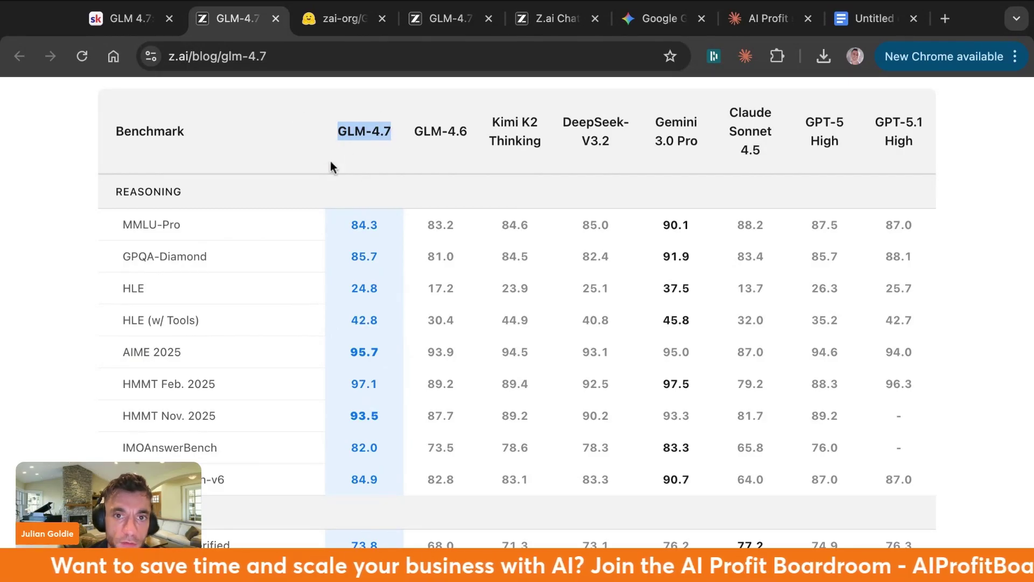
left_click(363, 352)
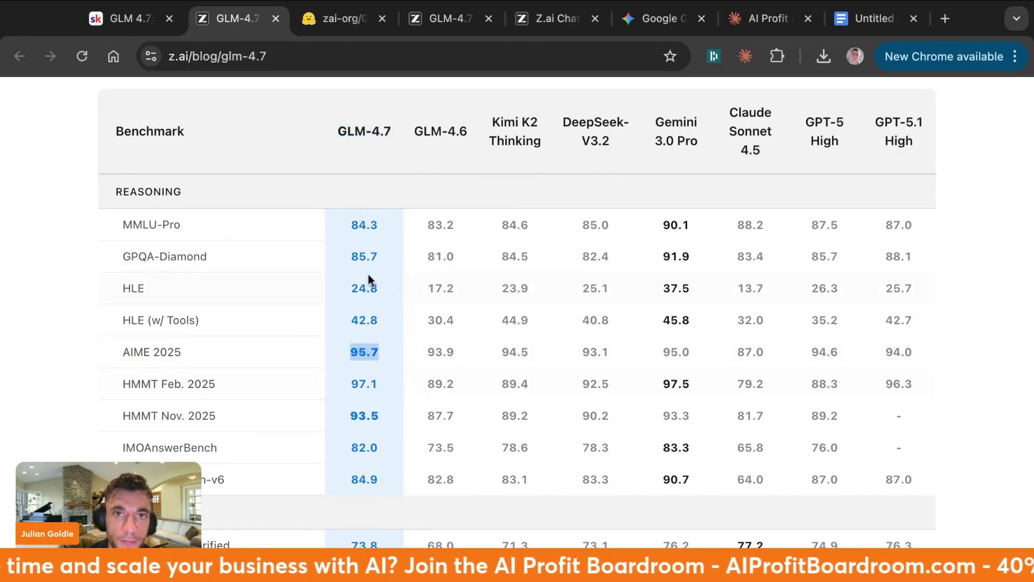
Highlight Wrong Belief #2 and the AIME 2025 results: GLM 4.7 95.7%, Gemini 95.0%, Claude 87.0%
left_click(139, 28)
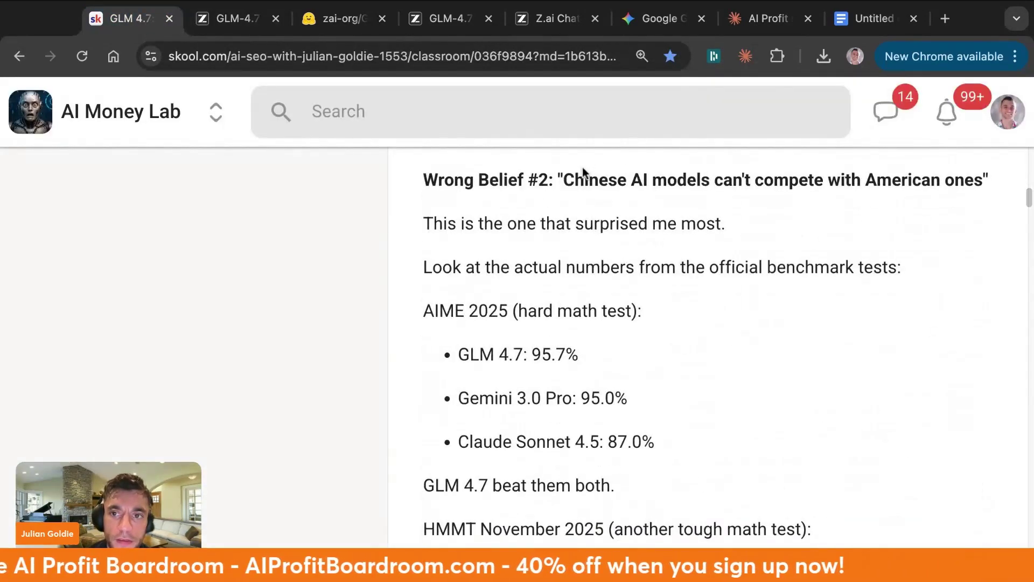
triple_click(583, 171)
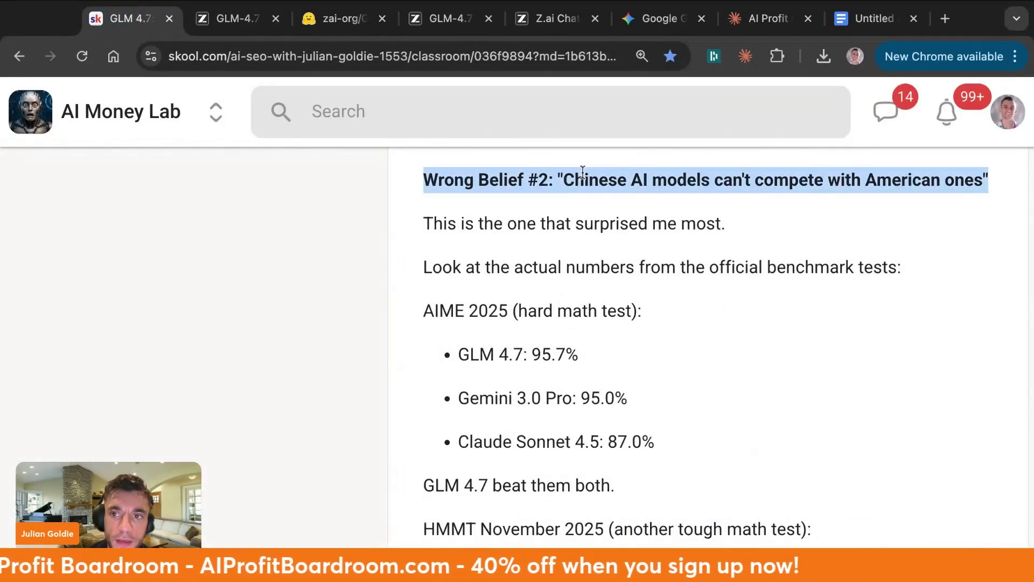
triple_click(584, 225)
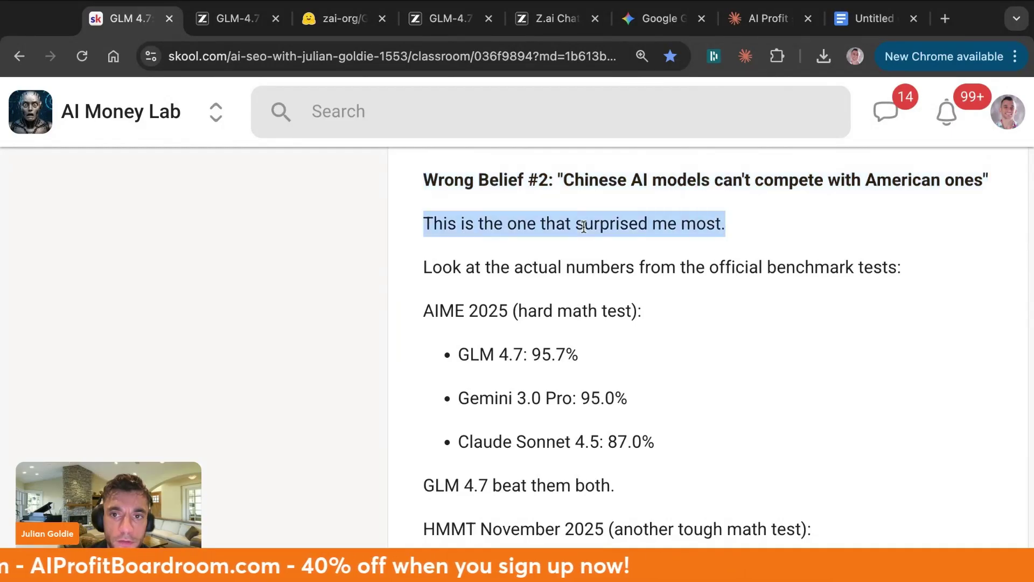
triple_click(417, 269)
left_click(705, 373)
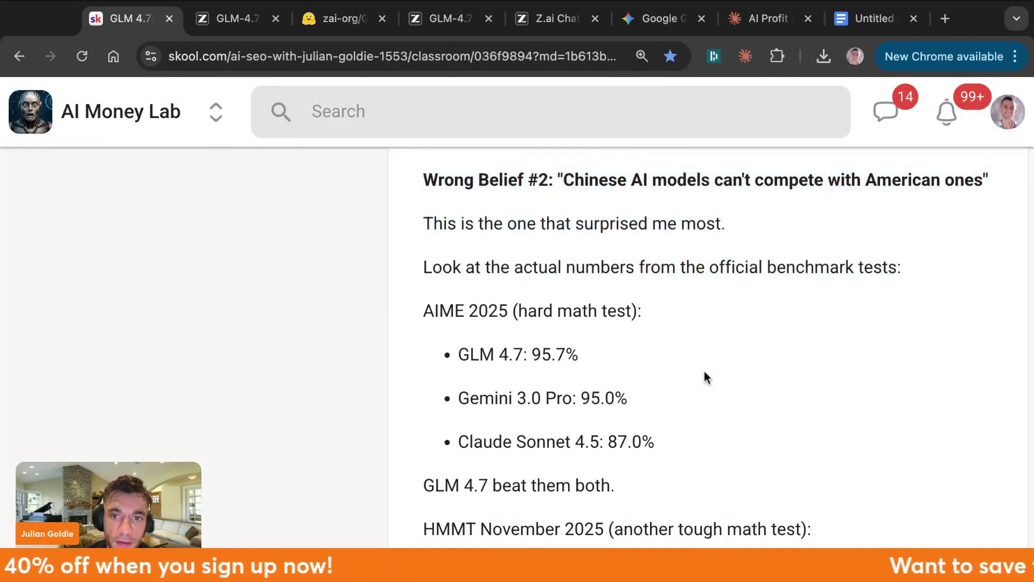
left_click_drag(414, 306, 654, 441)
triple_click(504, 354)
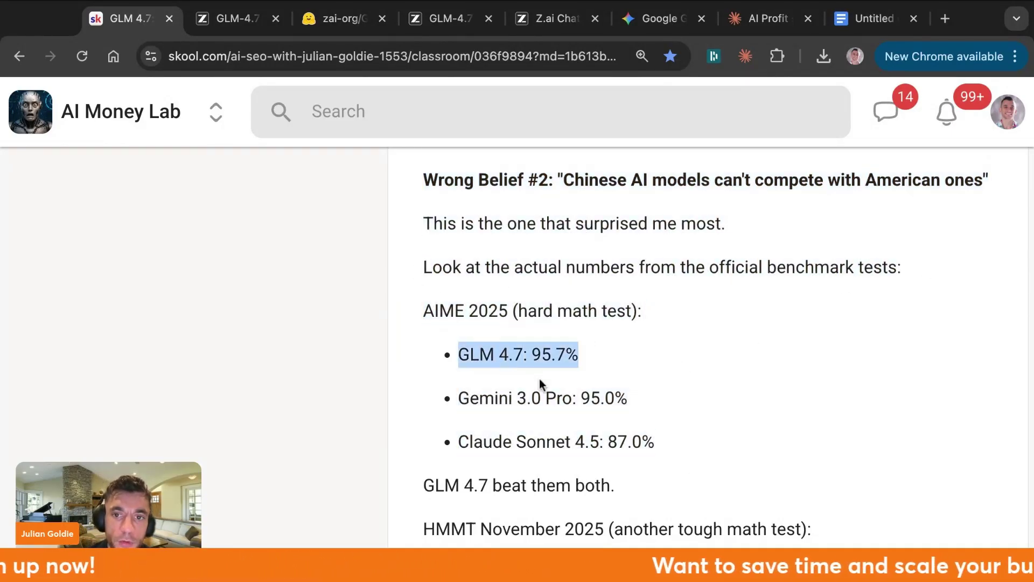
triple_click(552, 401)
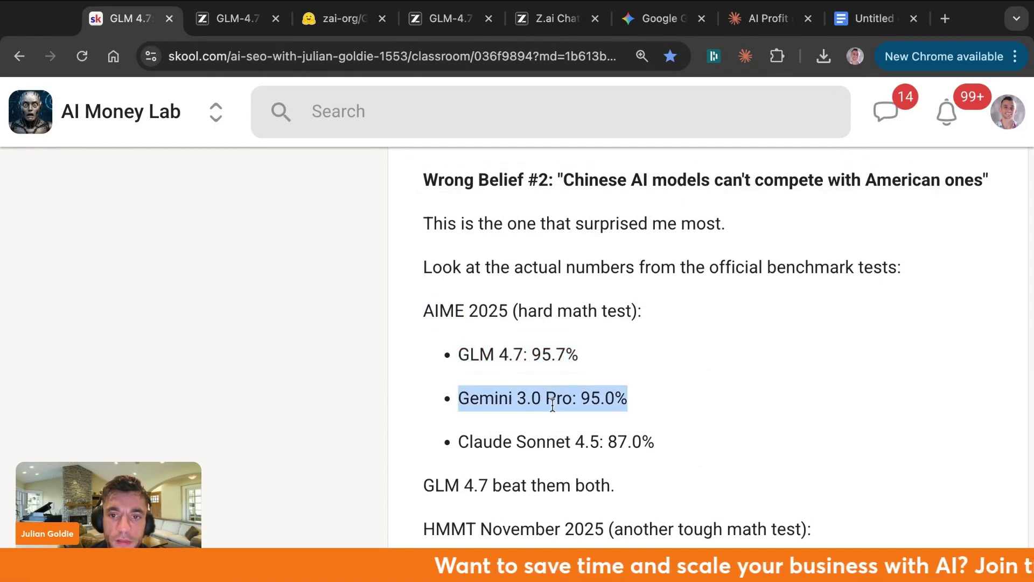
scroll(554, 439, "down", 2)
triple_click(579, 395)
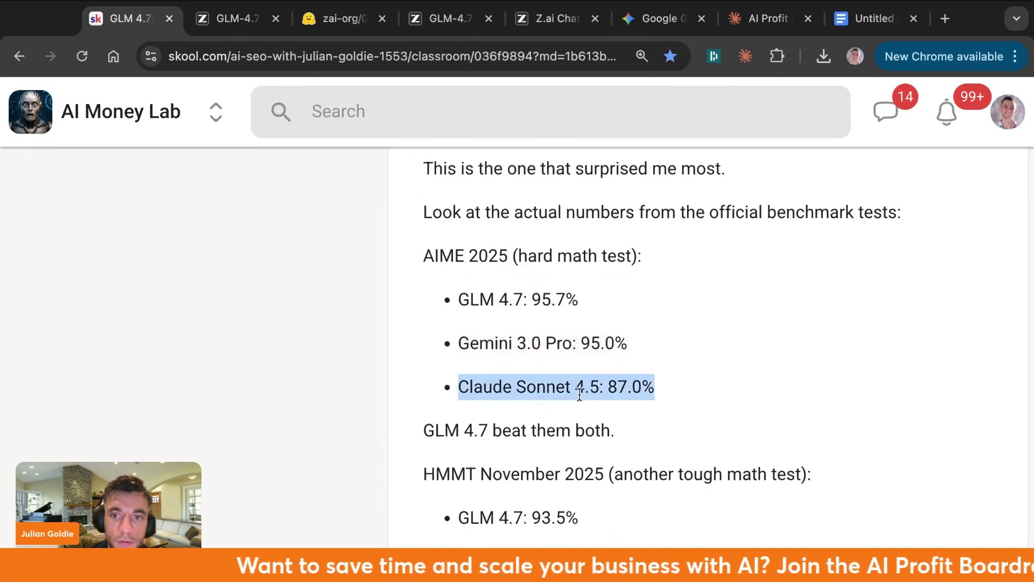
scroll(548, 457, "down", 1)
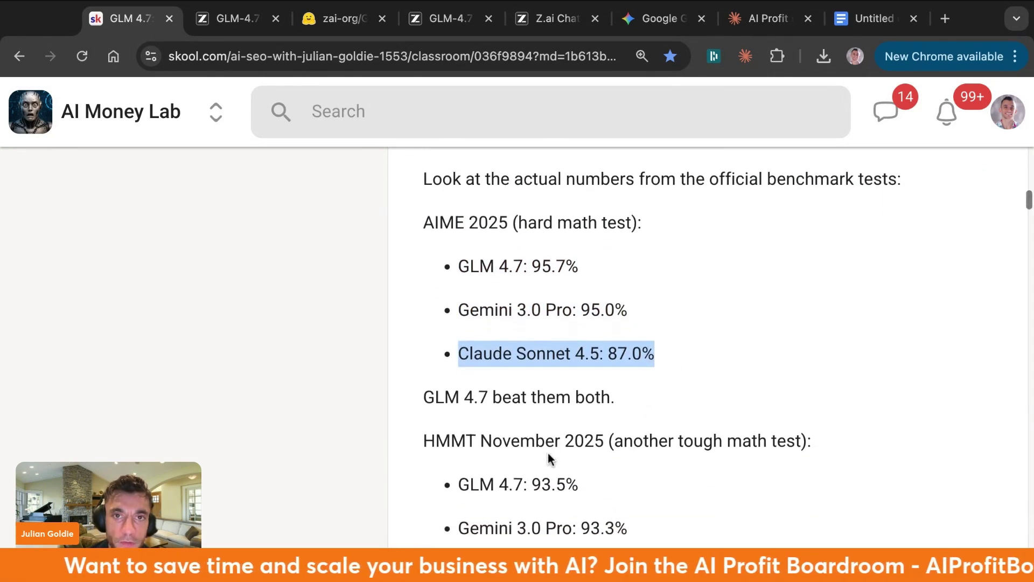
Glance at the Z.ai benchmark table, then highlight 'GLM 4.7 beat them both' and the HMMT November 2025 heading
key("ctrl+Tab")
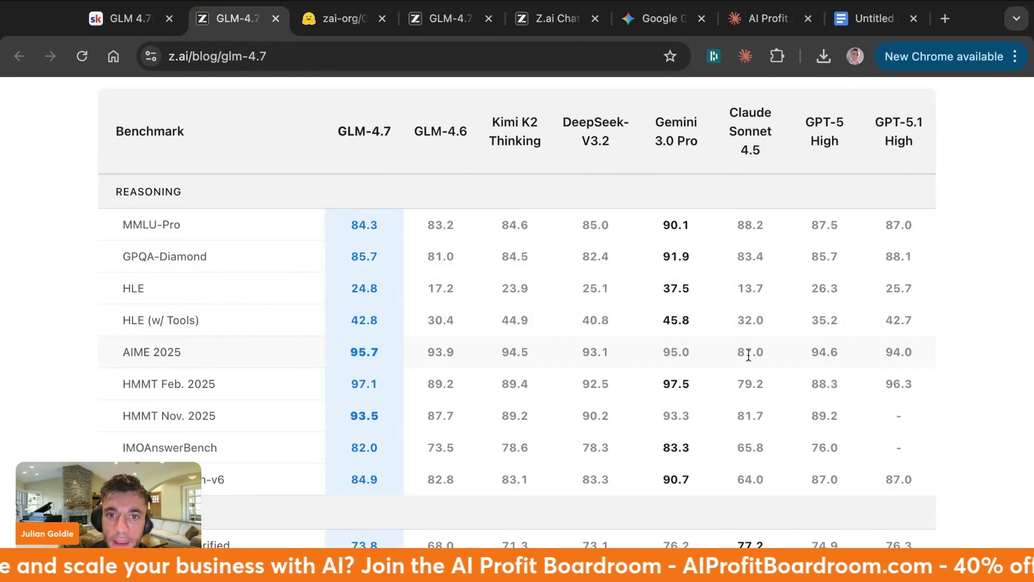
key("ctrl+shift+Tab")
scroll(425, 269, "down", 3)
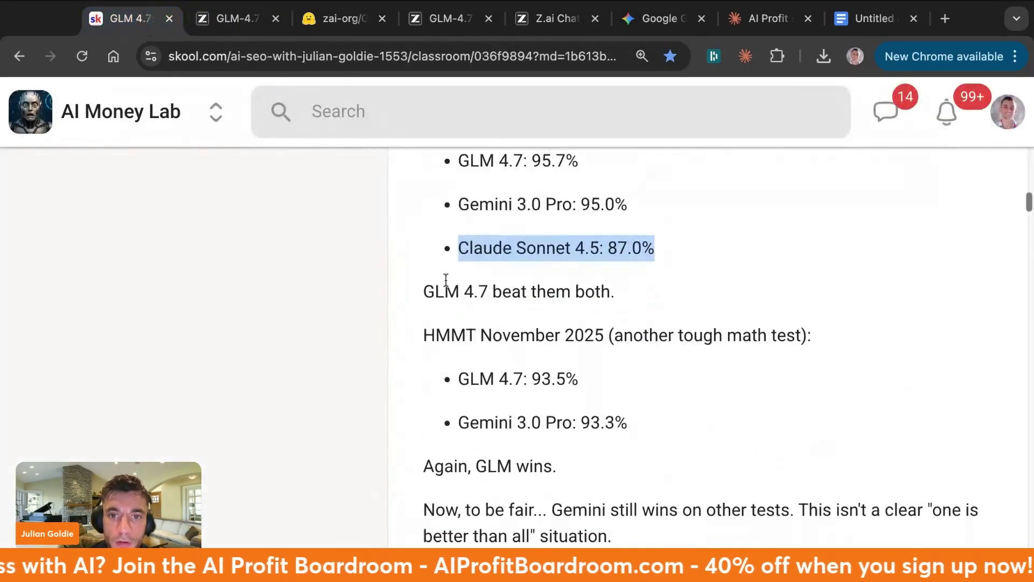
triple_click(422, 285)
scroll(422, 285, "down", 1)
scroll(422, 285, "down", 1)
triple_click(478, 244)
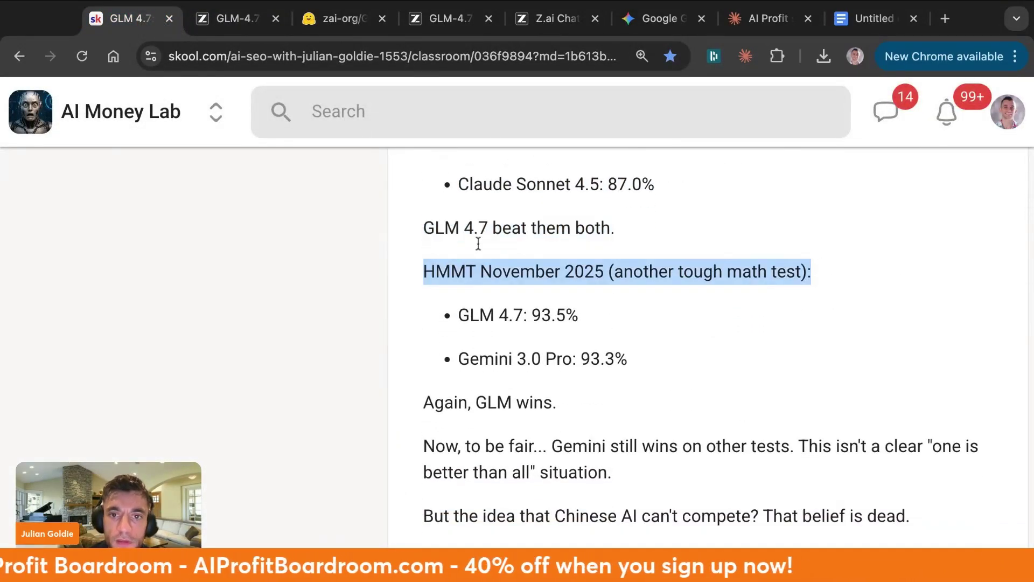
In the Z.ai blog table, highlight the HMMT Nov. 2025 scores: GLM-4.7 93.5, Gemini 93.3, Claude 81.7
left_click(221, 24)
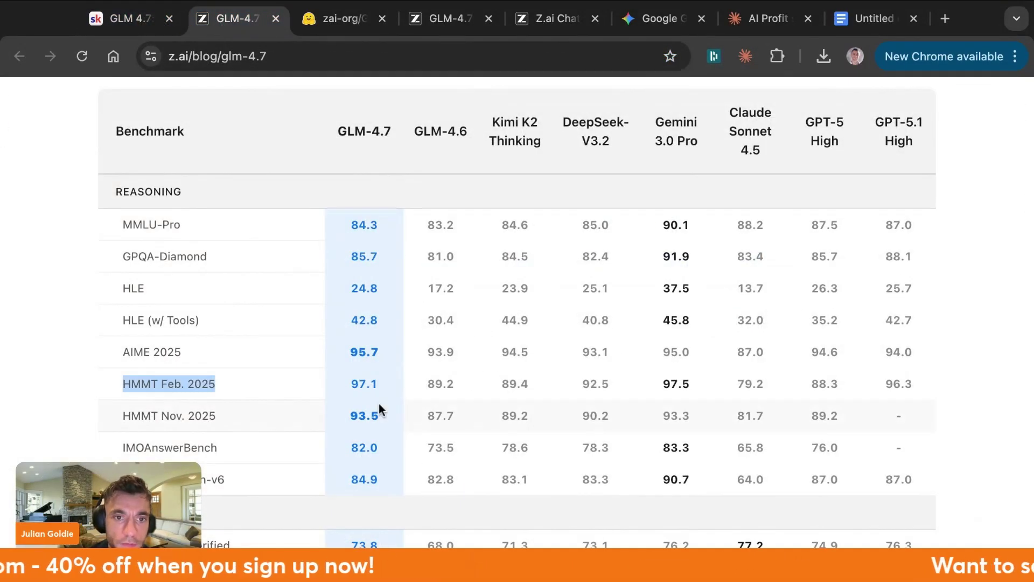
triple_click(192, 416)
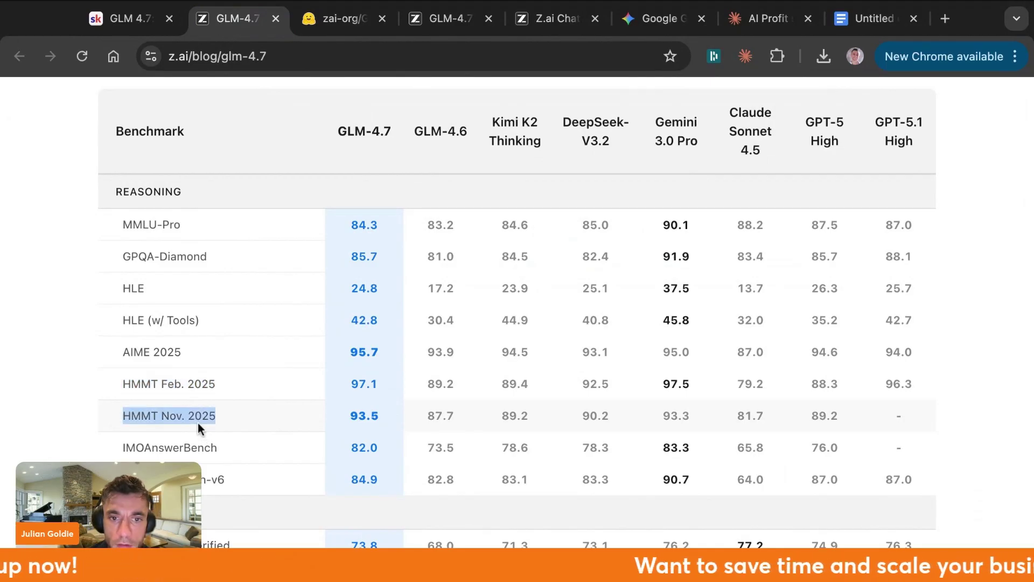
double_click(352, 415)
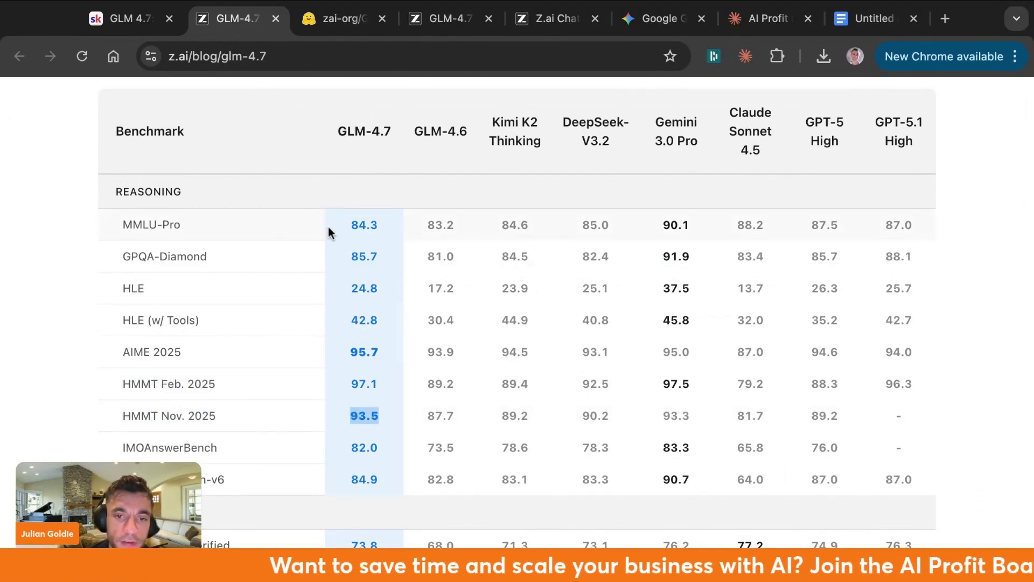
double_click(677, 419)
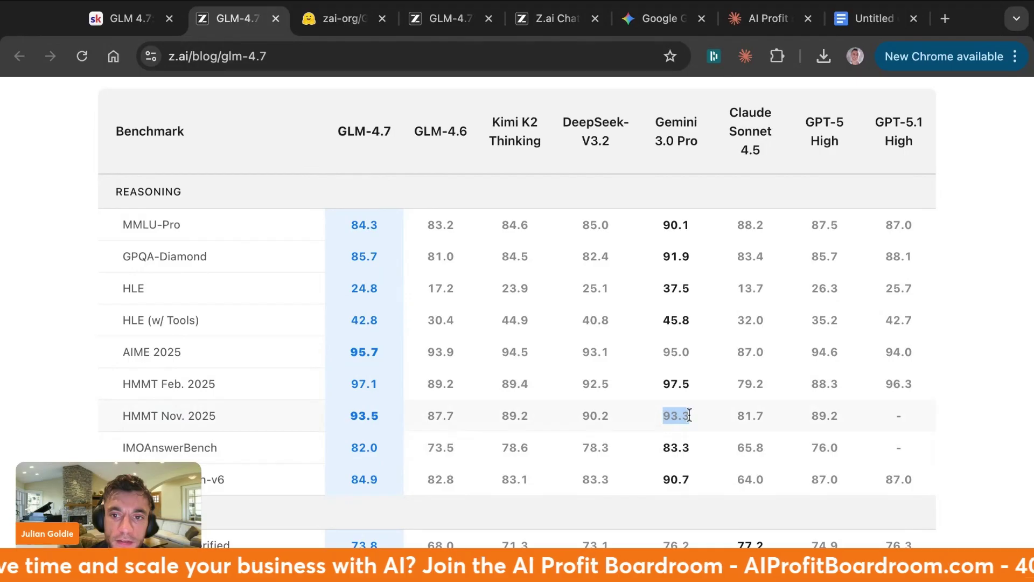
double_click(748, 416)
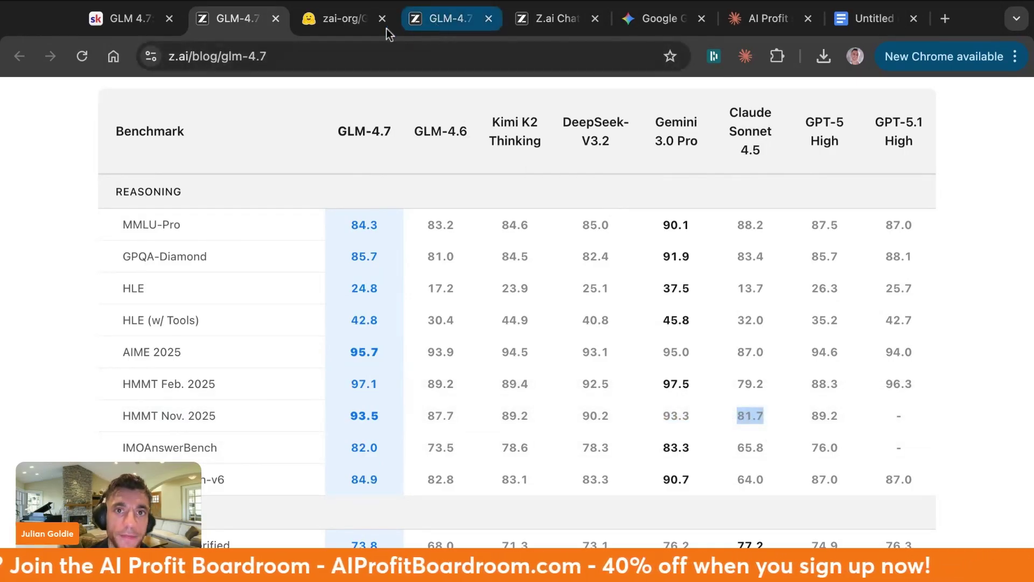
Back in Skool, highlight 'Again, GLM wins', the Gemini paragraph, the belief-dead sentence and the competition paragraph
left_click(127, 19)
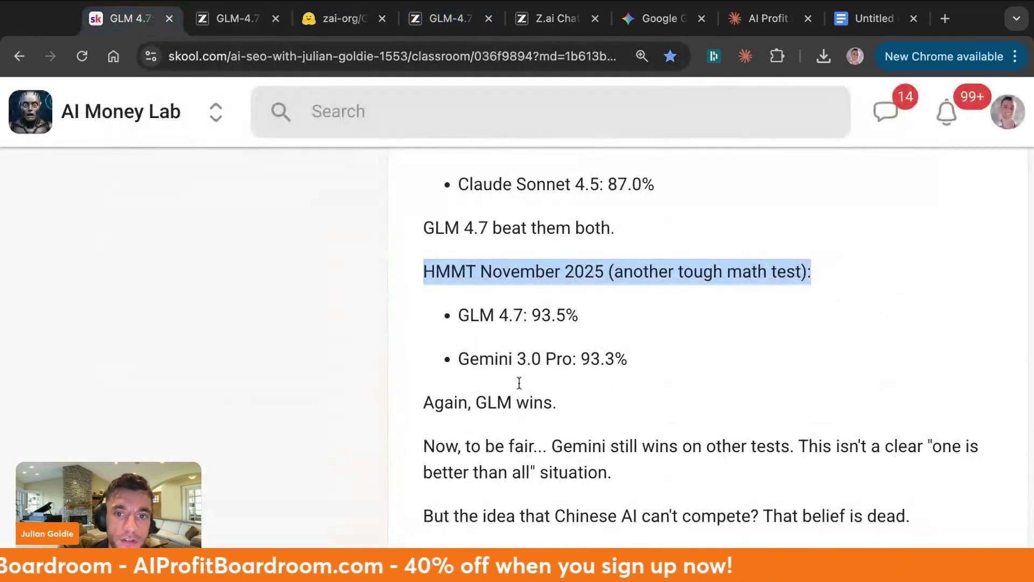
scroll(520, 383, "down", 2)
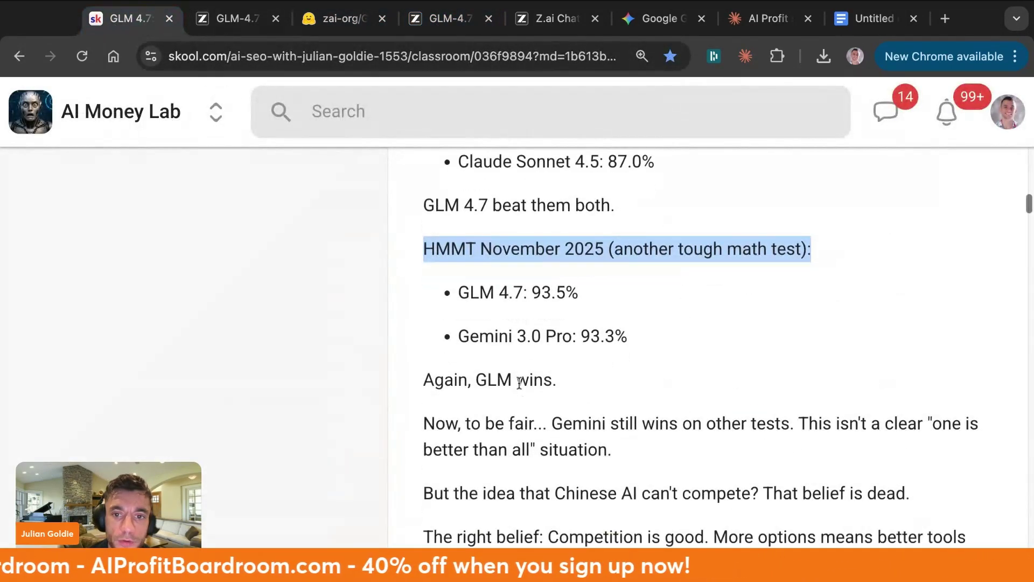
left_click_drag(437, 315, 688, 321)
left_click_drag(415, 357, 613, 383)
left_click(474, 418)
left_click_drag(422, 427, 910, 427)
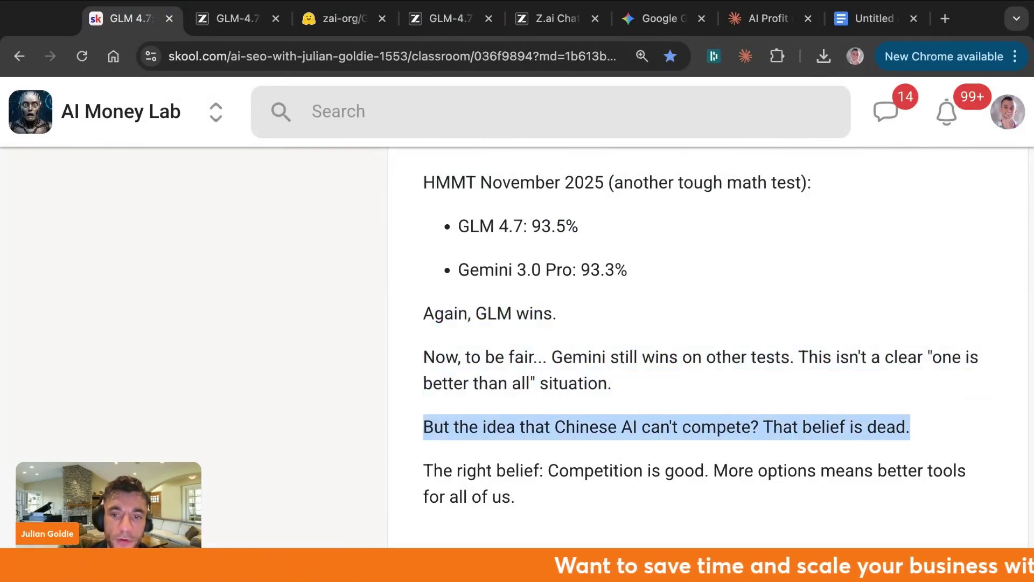
left_click(418, 464)
left_click_drag(419, 467, 763, 512)
scroll(757, 496, "down", 9)
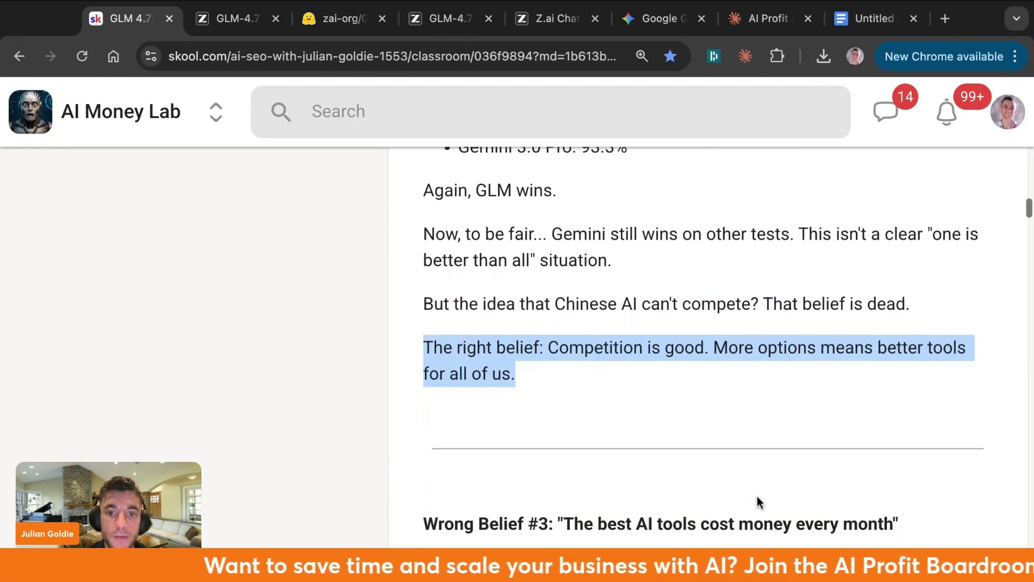
Return to the Z.ai Chat landing page conversation and scroll down through it
left_click(444, 18)
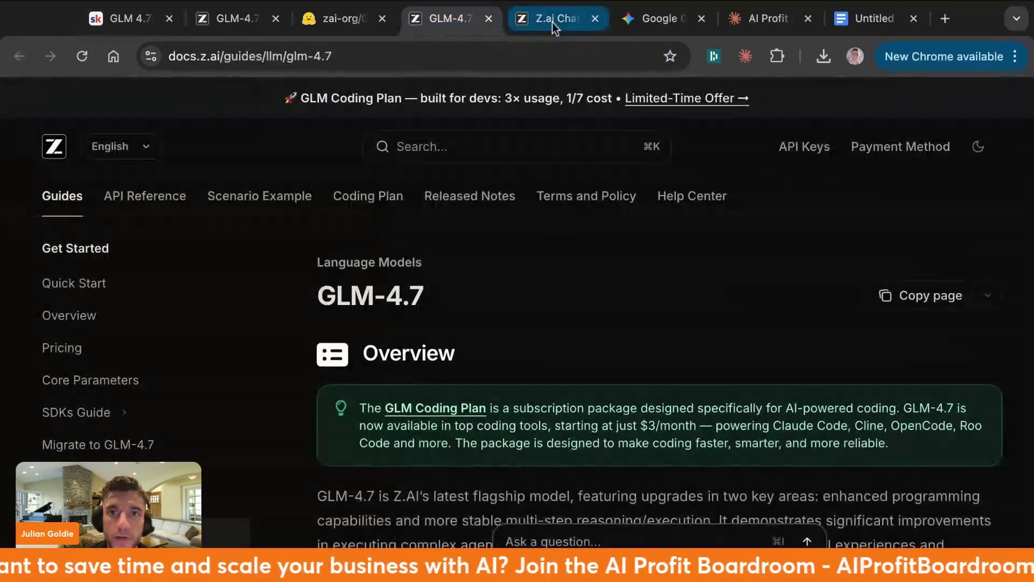
left_click(557, 18)
scroll(405, 363, "down", 1)
scroll(405, 364, "down", 20)
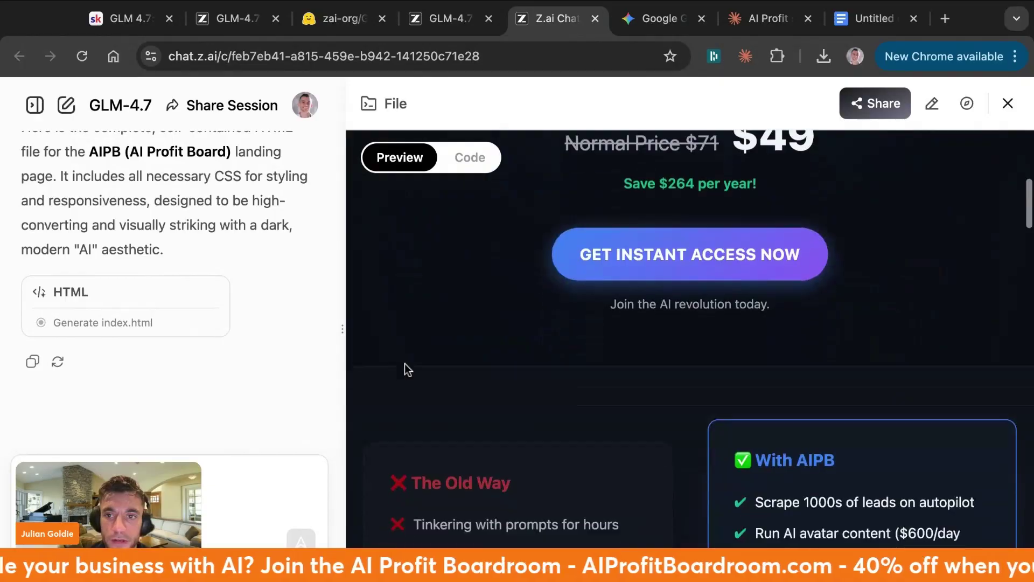
scroll(405, 363, "down", 10)
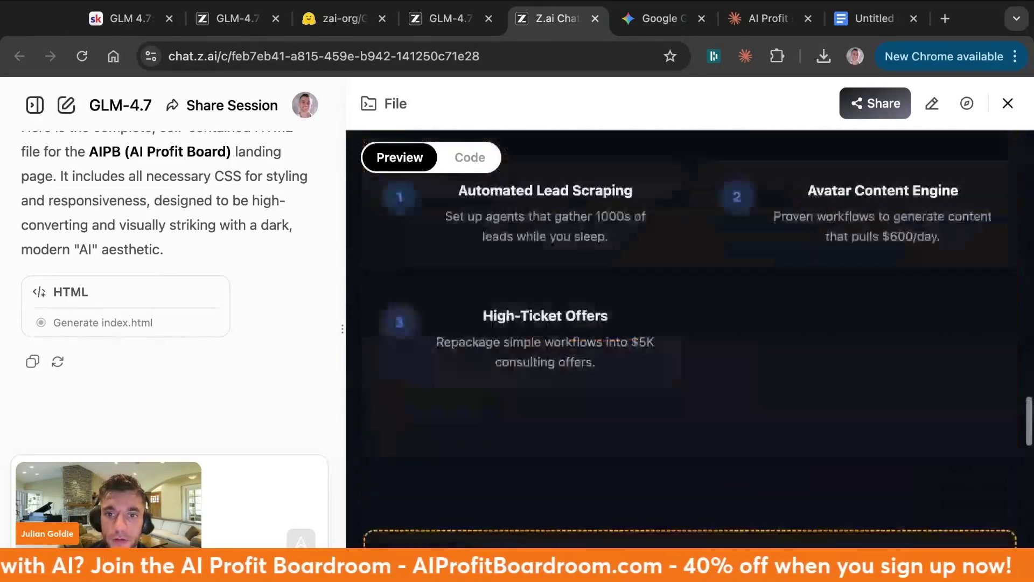
Copy the chat's share link and load it in a new browser tab
left_click(862, 103)
left_click(756, 207)
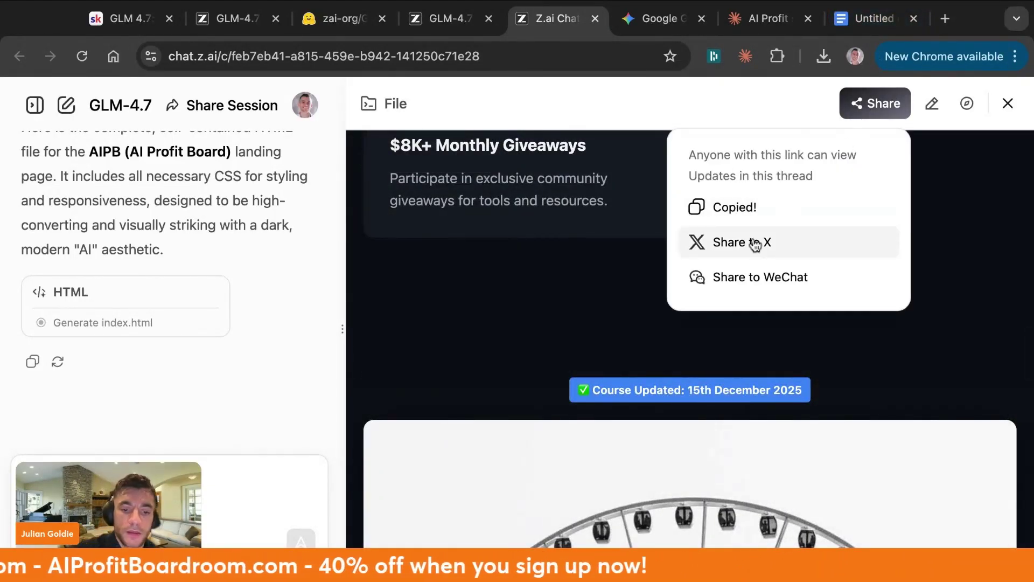
key("ctrl+t")
key("ctrl+v")
key("Return")
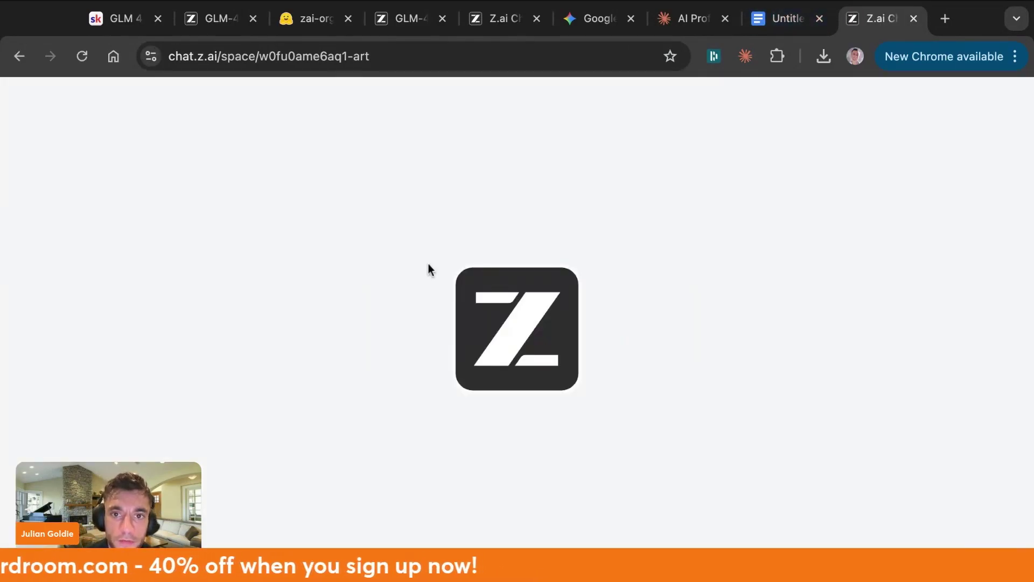
Scroll up and down through the shared GLM-4.7 landing page, selecting sections along the way
scroll(276, 344, "down", 15)
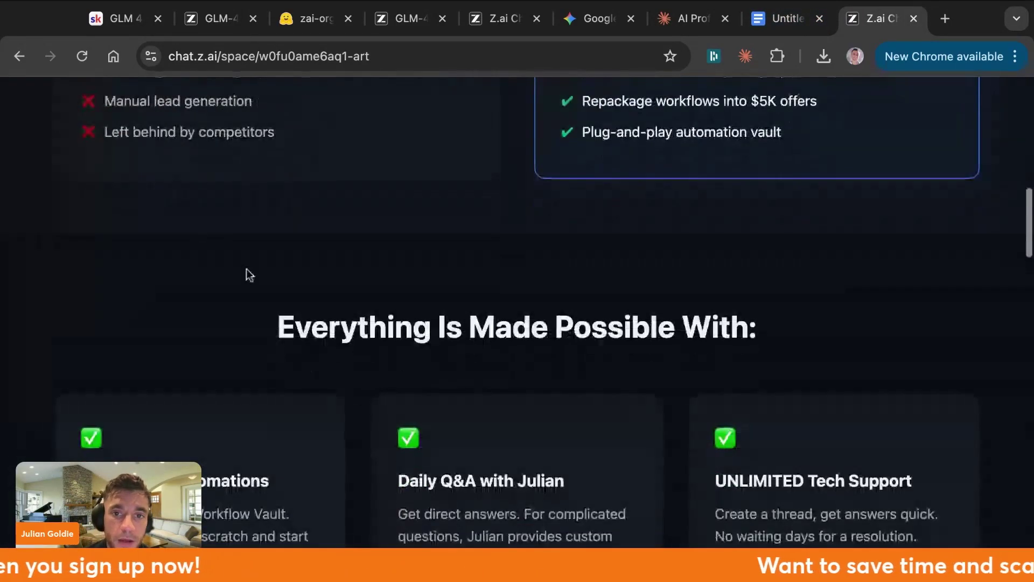
scroll(162, 232, "up", 4)
left_click_drag(55, 194, 484, 409)
scroll(486, 403, "down", 3)
scroll(486, 402, "up", 8)
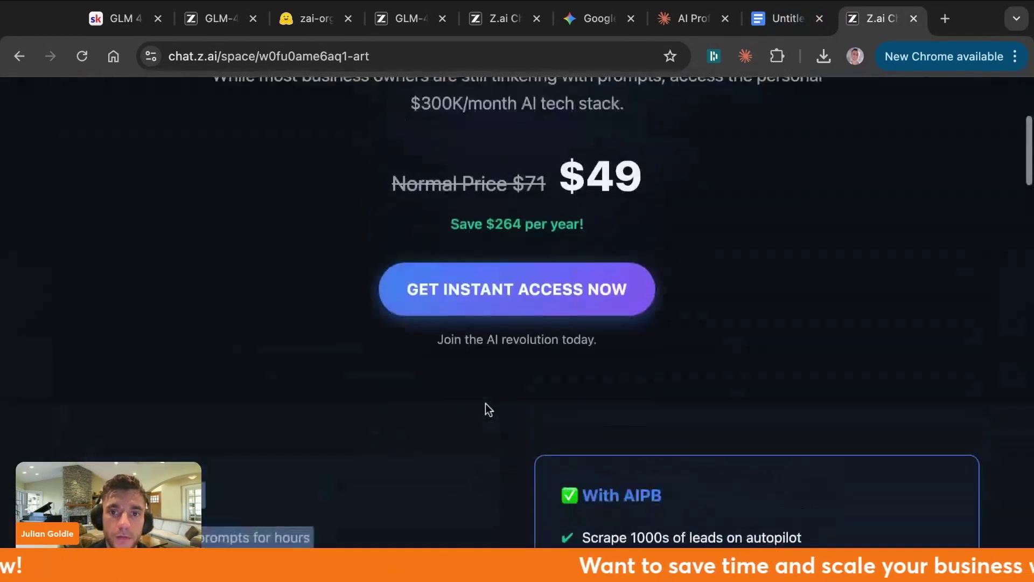
scroll(486, 403, "up", 5)
left_click_drag(173, 209, 565, 372)
scroll(461, 342, "down", 7)
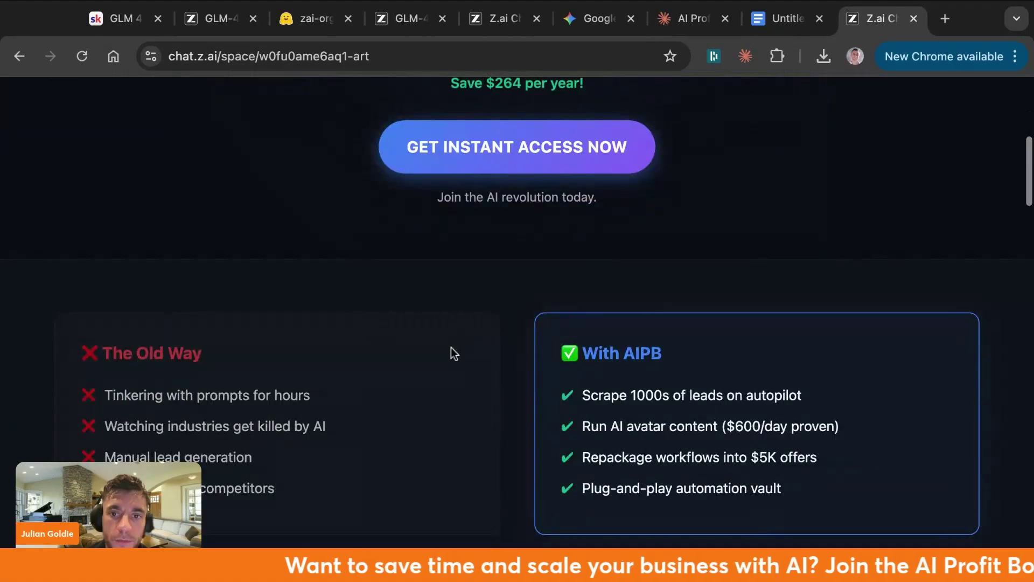
scroll(452, 349, "down", 20)
scroll(467, 284, "up", 3)
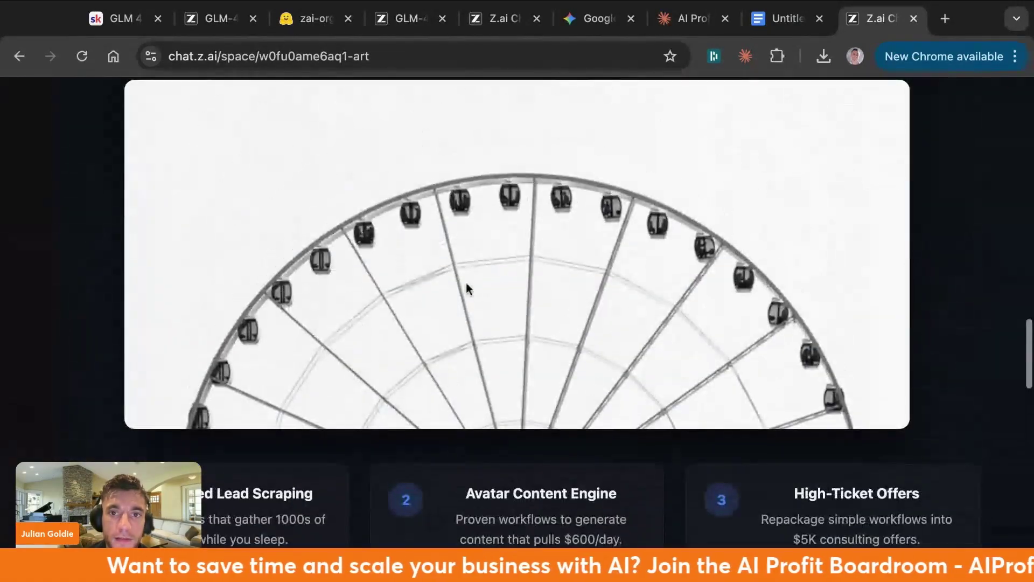
scroll(467, 283, "up", 5)
scroll(447, 277, "down", 10)
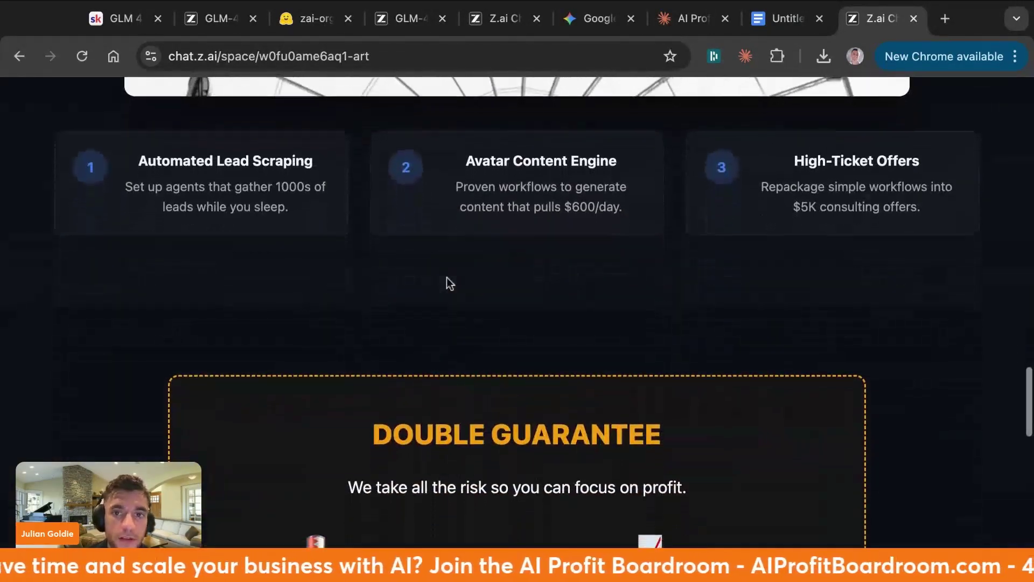
scroll(447, 278, "down", 15)
scroll(447, 278, "up", 8)
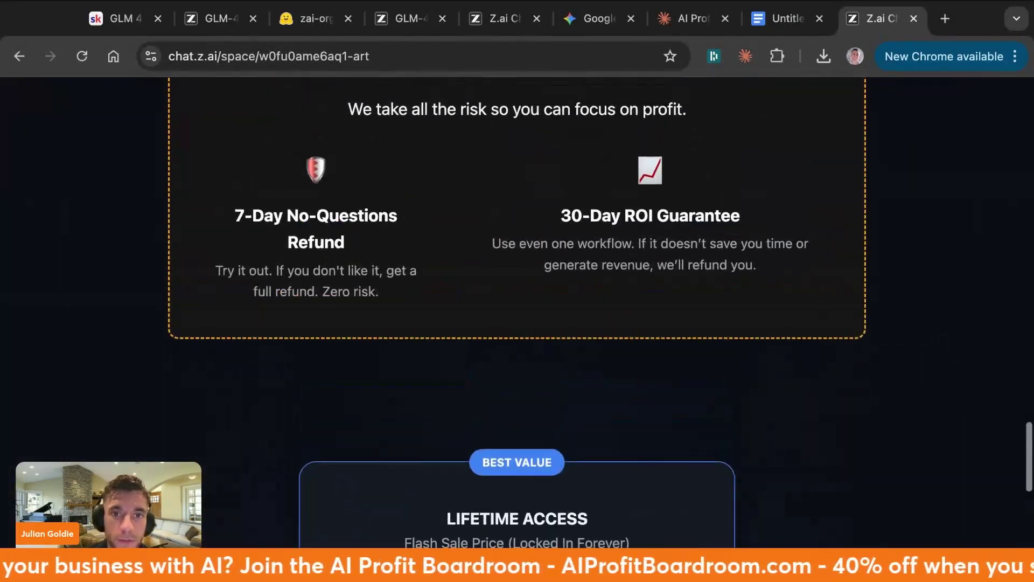
scroll(447, 278, "up", 20)
Scroll through Gemini's AIPB landing page preview, briefly selecting its hero headline and $49/mo pricing
left_click(579, 20)
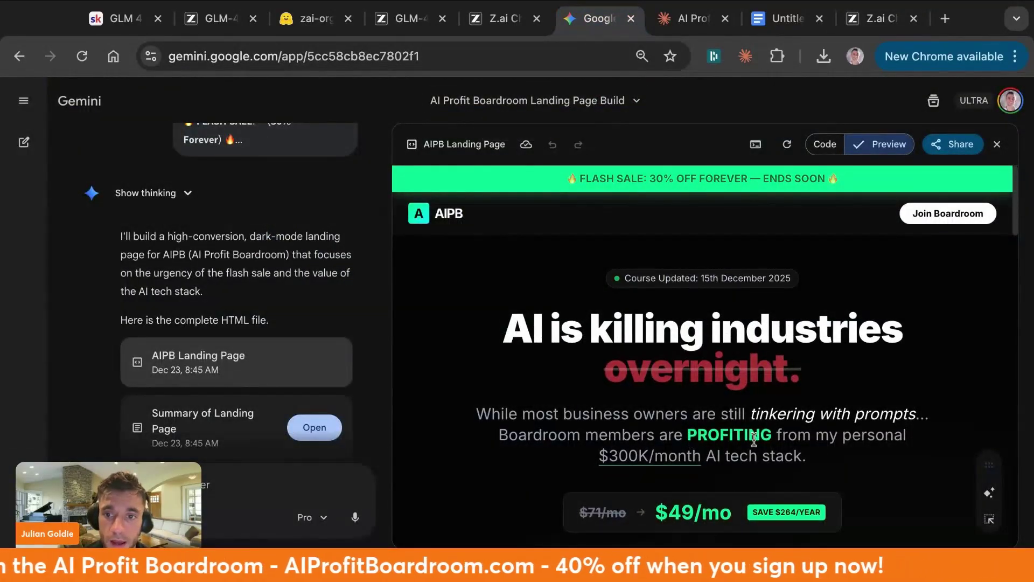
scroll(753, 439, "down", 15)
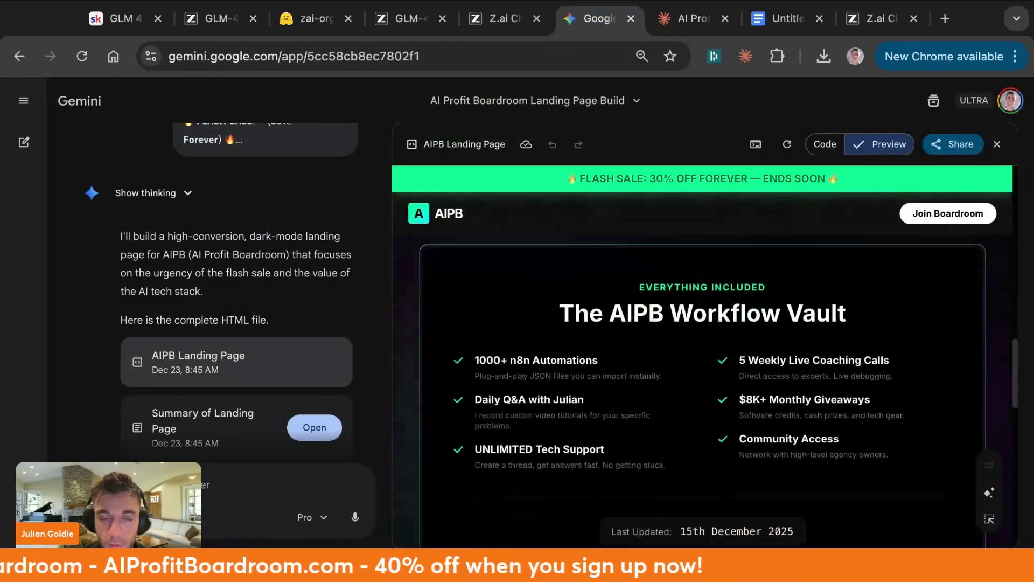
scroll(700, 350, "down", 3)
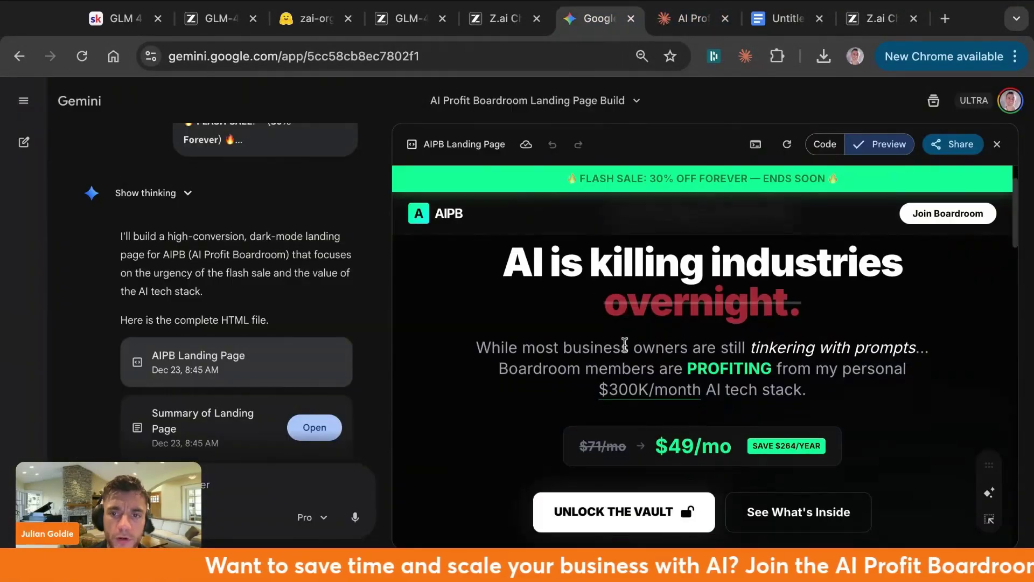
left_click_drag(688, 377, 495, 315)
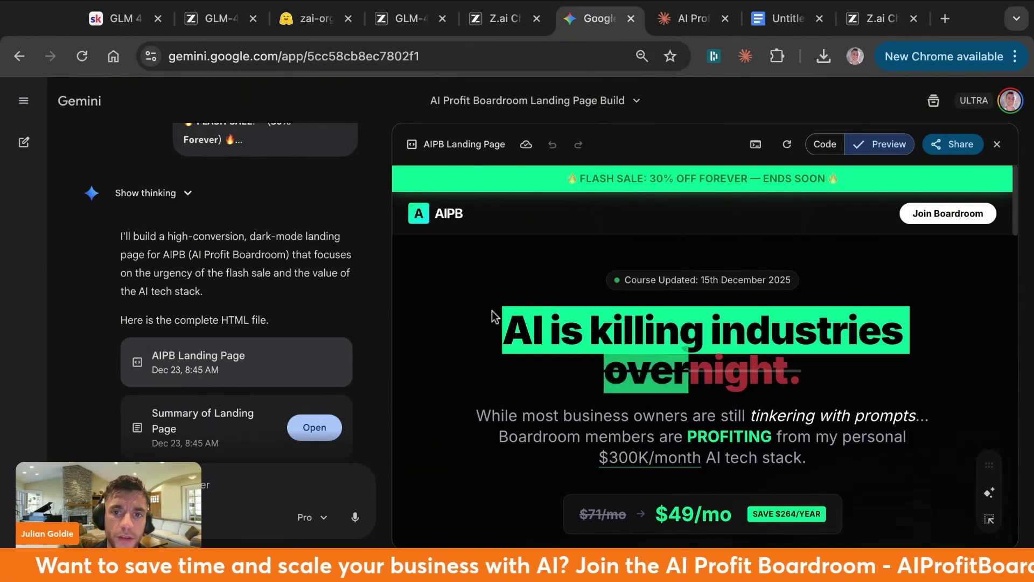
left_click(802, 453)
scroll(700, 377, "down", 2)
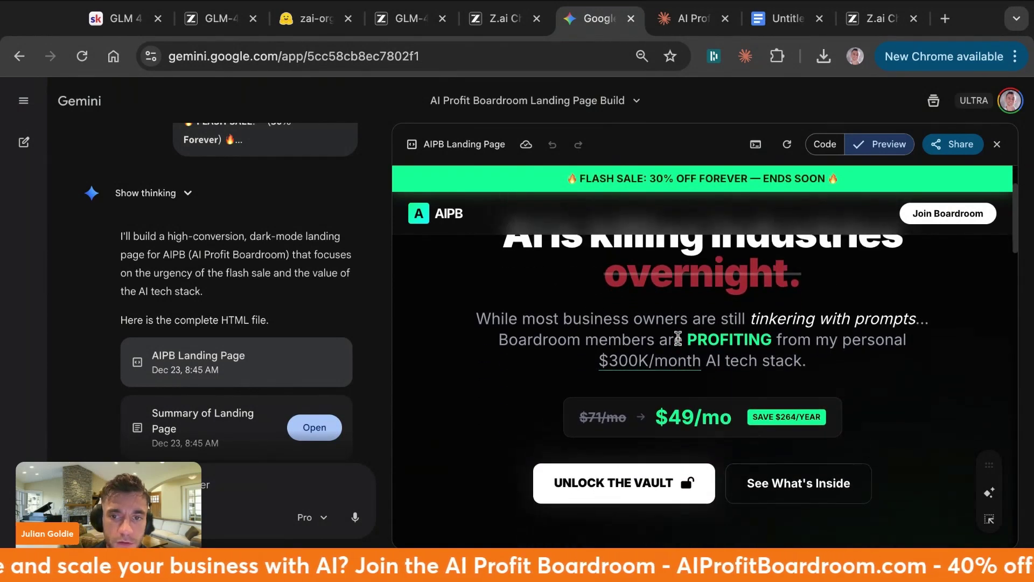
scroll(677, 338, "up", 1)
scroll(698, 390, "down", 5)
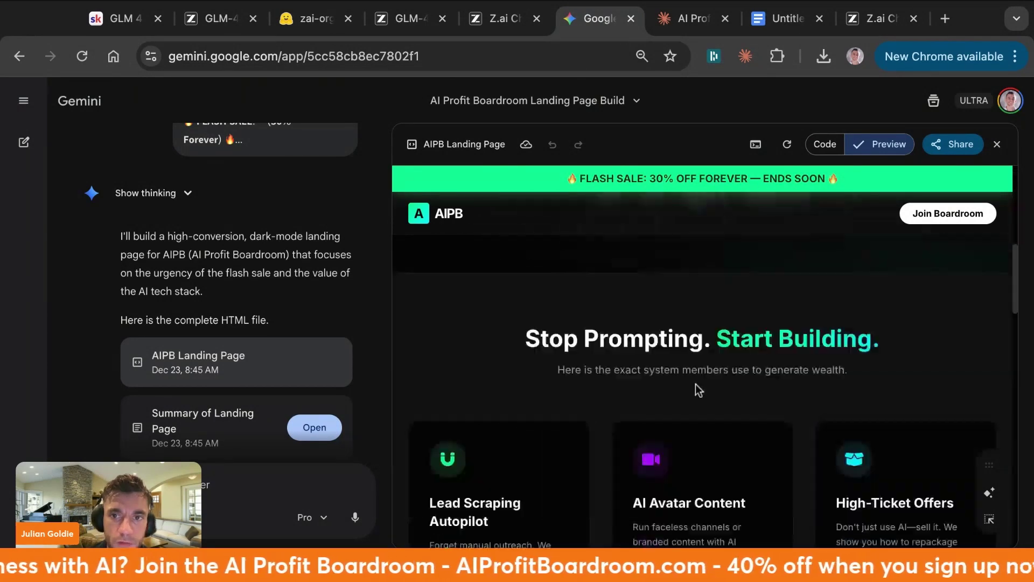
scroll(698, 390, "down", 2)
scroll(697, 387, "up", 10)
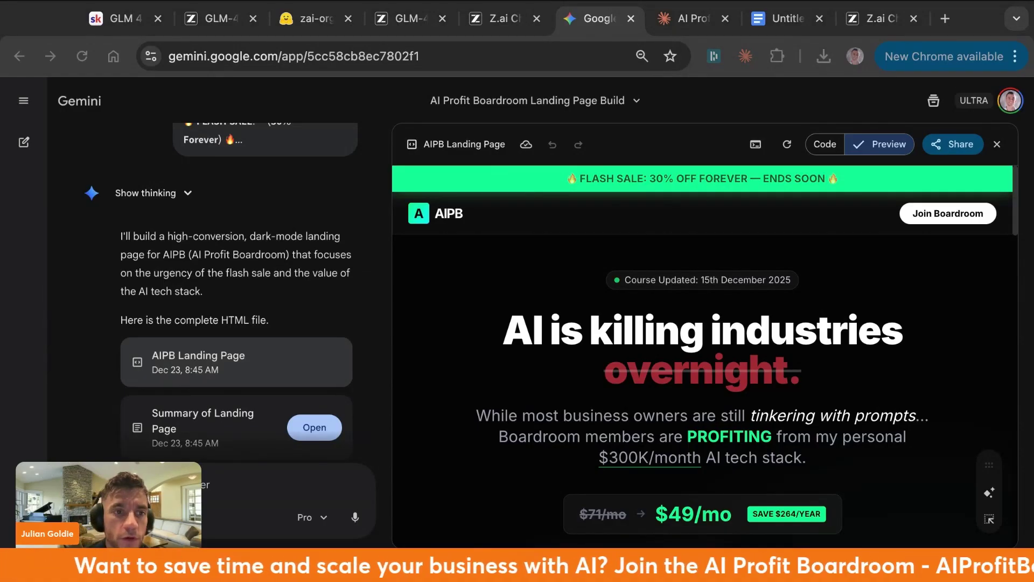
Select and copy the Tetris game prompt line from the test ideas document
left_click(781, 18)
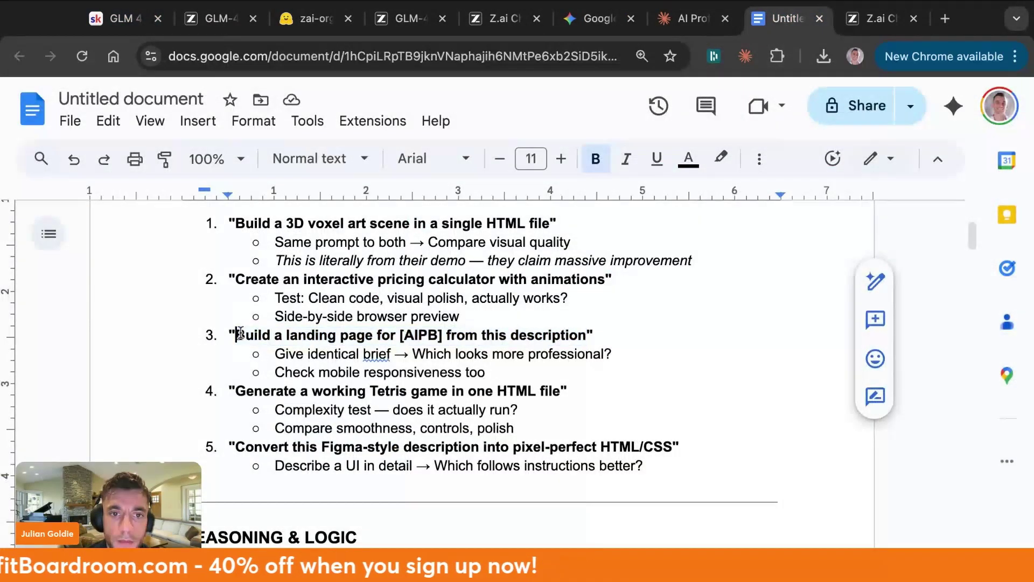
left_click_drag(229, 333, 686, 364)
left_click(680, 366)
scroll(641, 352, "up", 1)
left_click_drag(555, 314, 553, 429)
left_click(553, 430)
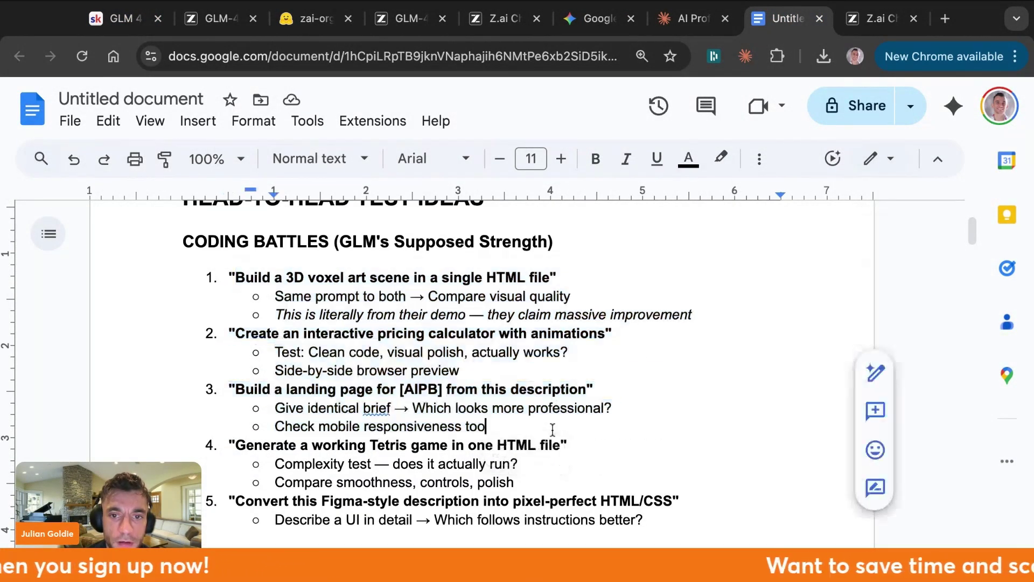
triple_click(230, 445)
key("ctrl+c")
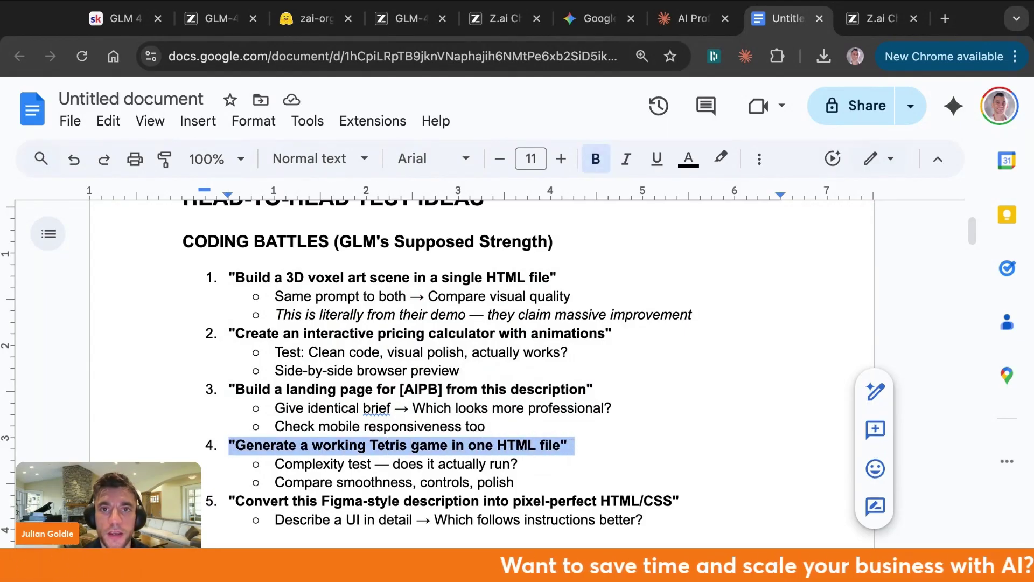
Send the Tetris prompt to Gemini with Canvas enabled and to a new Claude chat
left_click(400, 461)
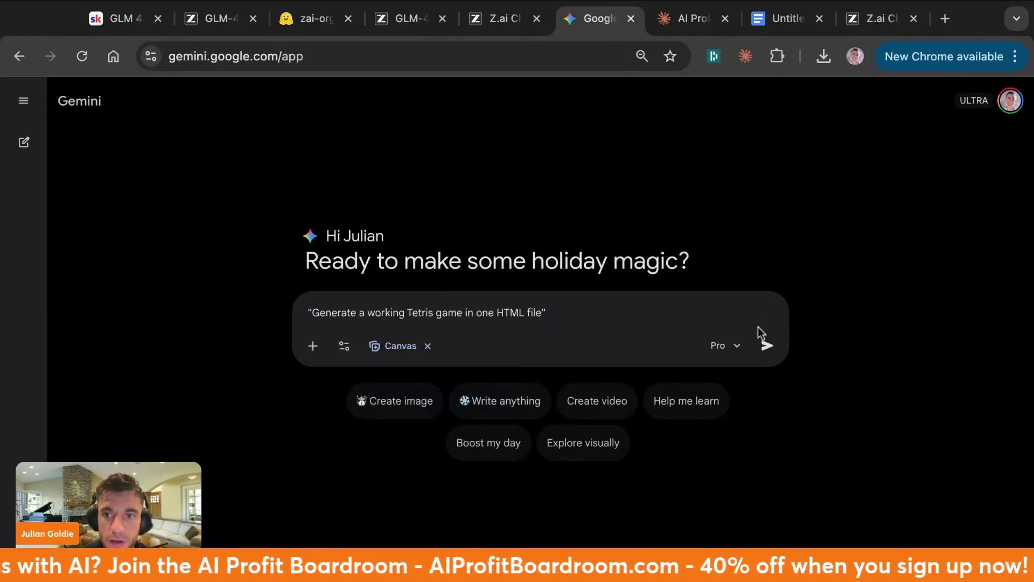
left_click(766, 345)
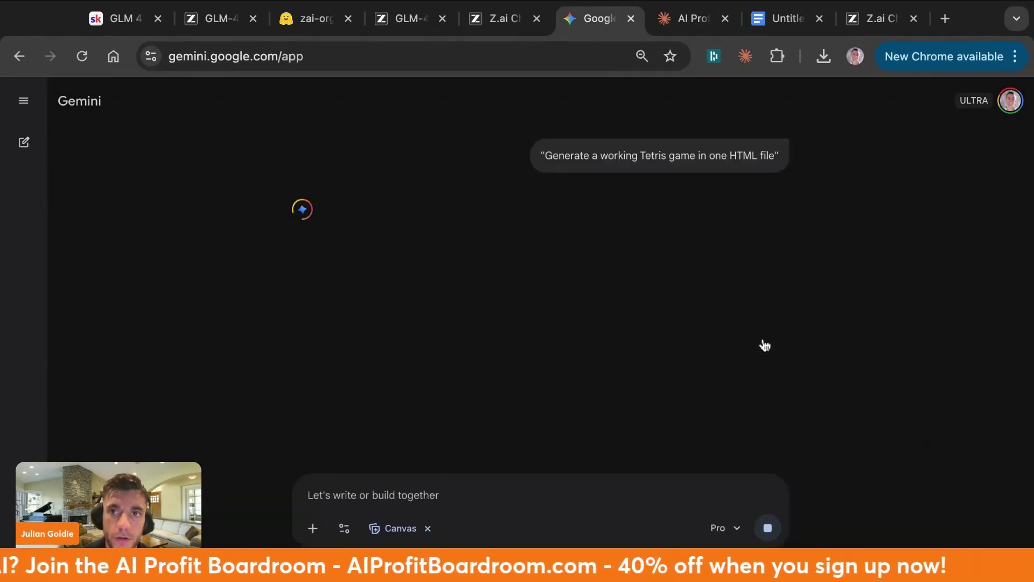
key("ctrl+Tab")
left_click(16, 125)
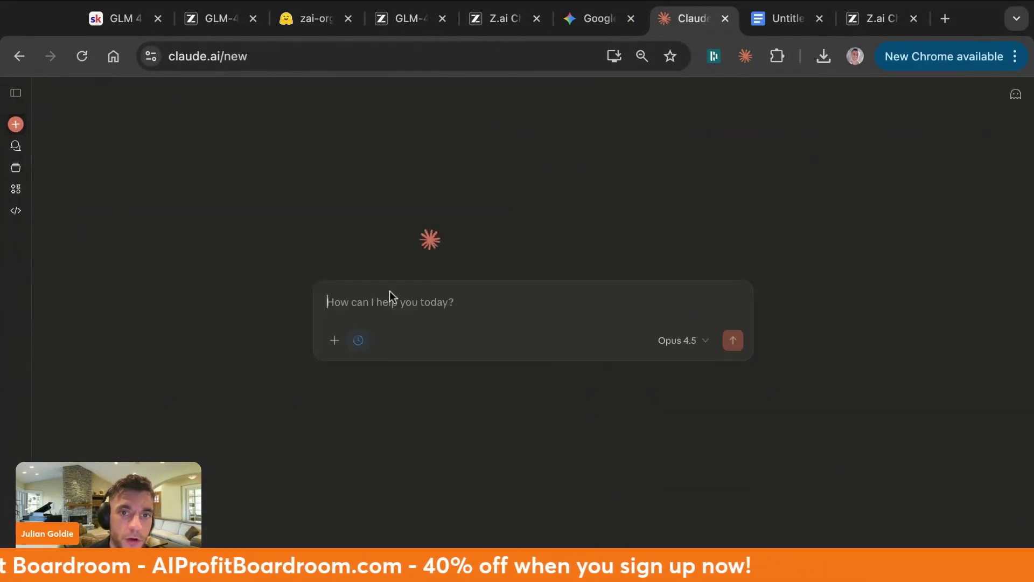
key("ctrl+v")
left_click(733, 343)
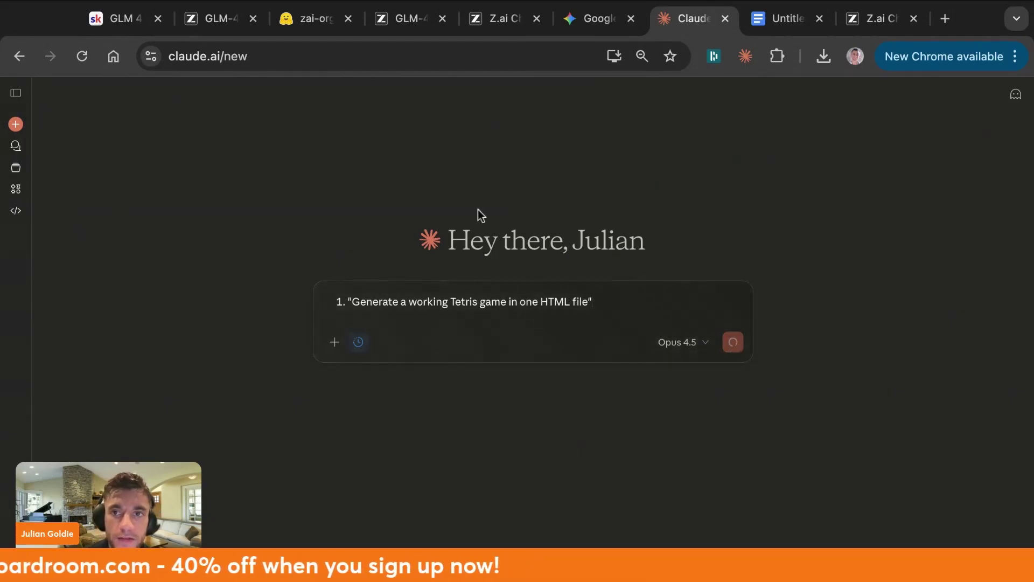
Check GLM-4.7's Tetris response in Z.ai, then Gemini's and Claude's progress
left_click(496, 18)
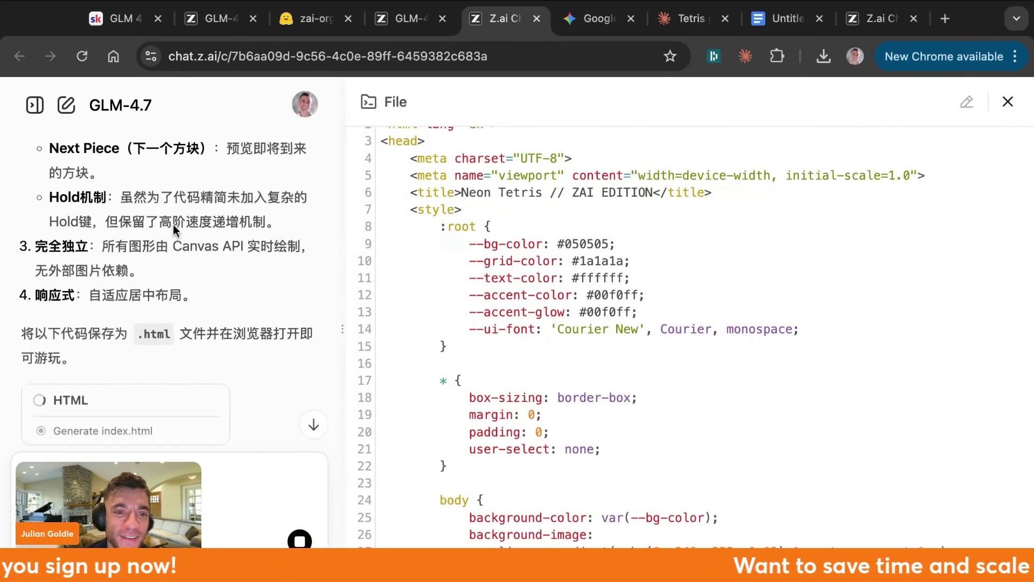
left_click_drag(56, 161, 183, 194)
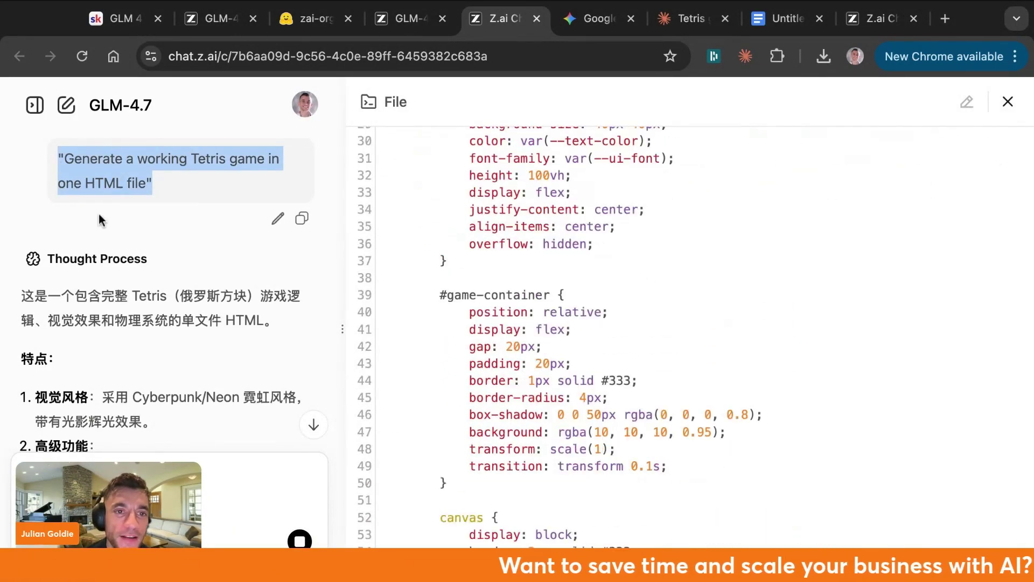
scroll(73, 302, "down", 5)
scroll(74, 307, "down", 5)
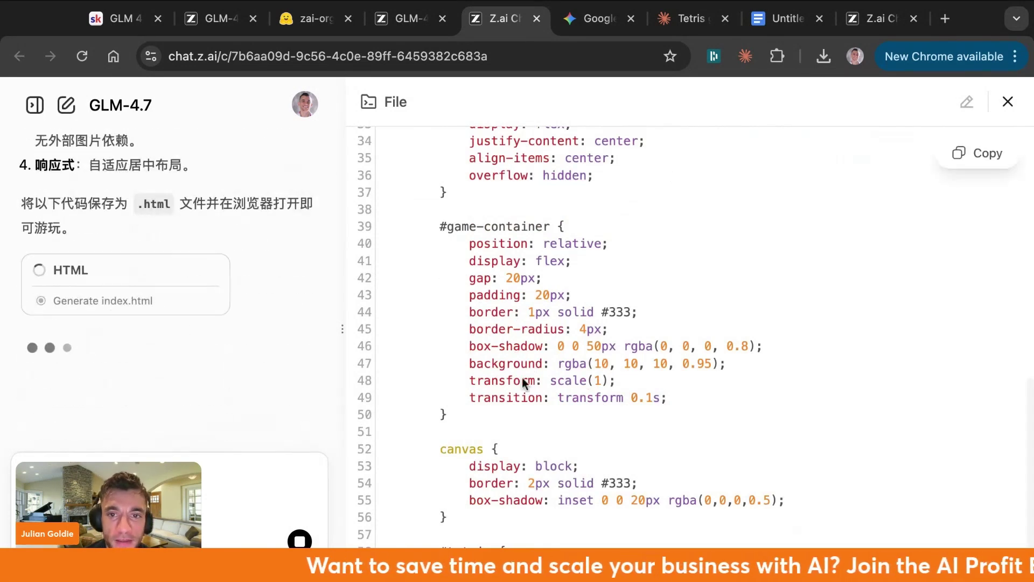
left_click(598, 19)
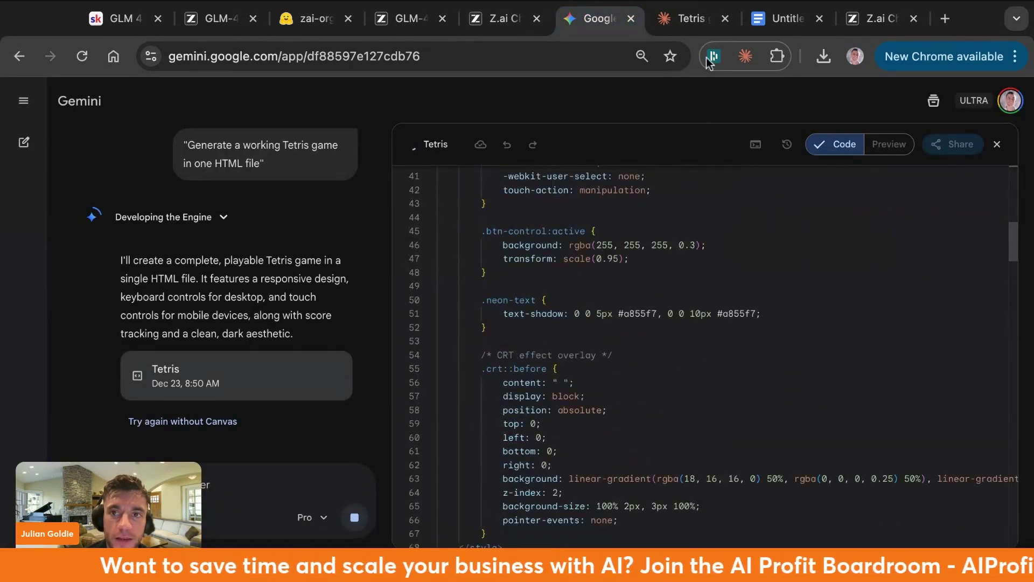
left_click(685, 19)
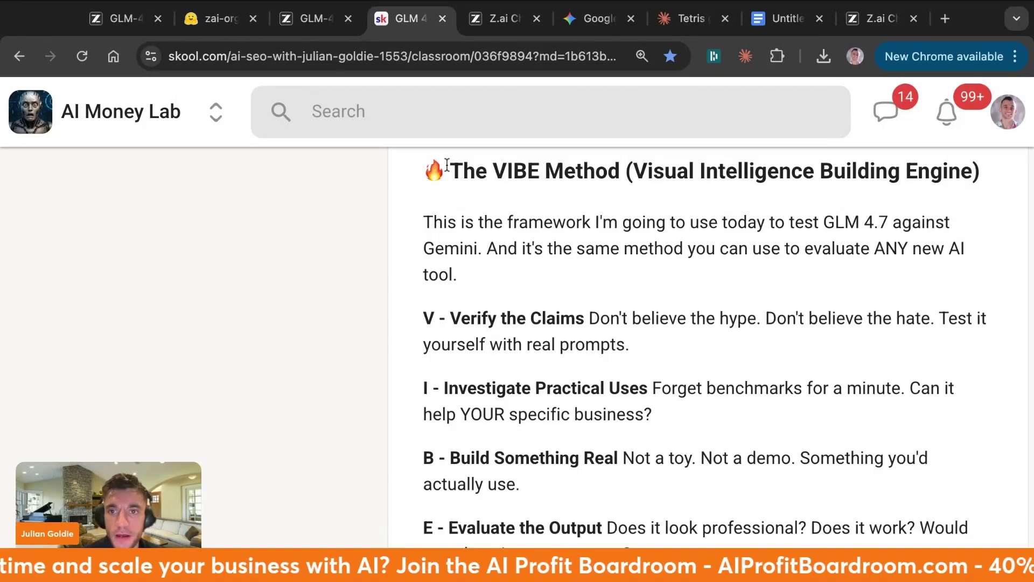
scroll(724, 195, "down", 1)
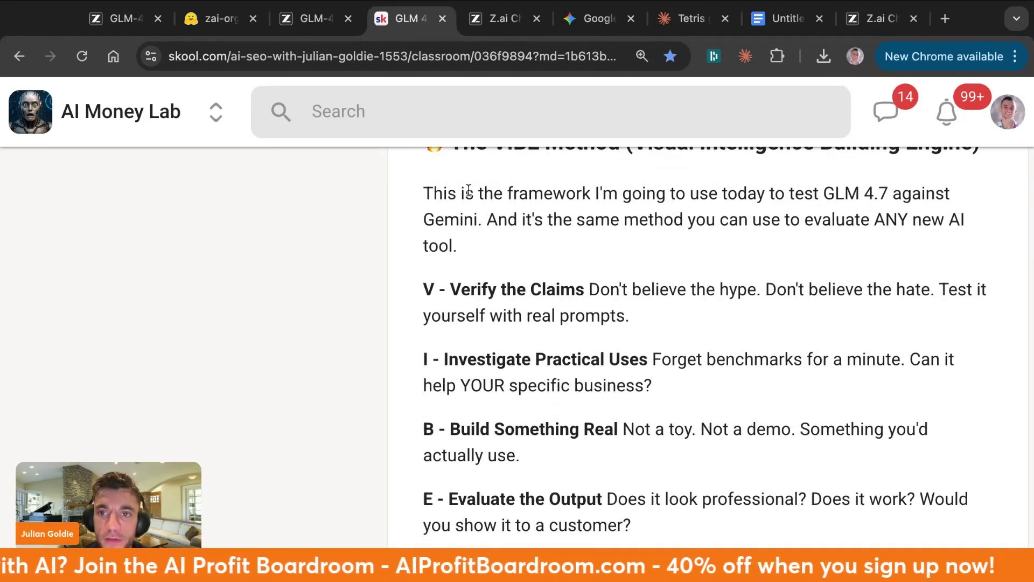
triple_click(399, 189)
left_click(841, 199)
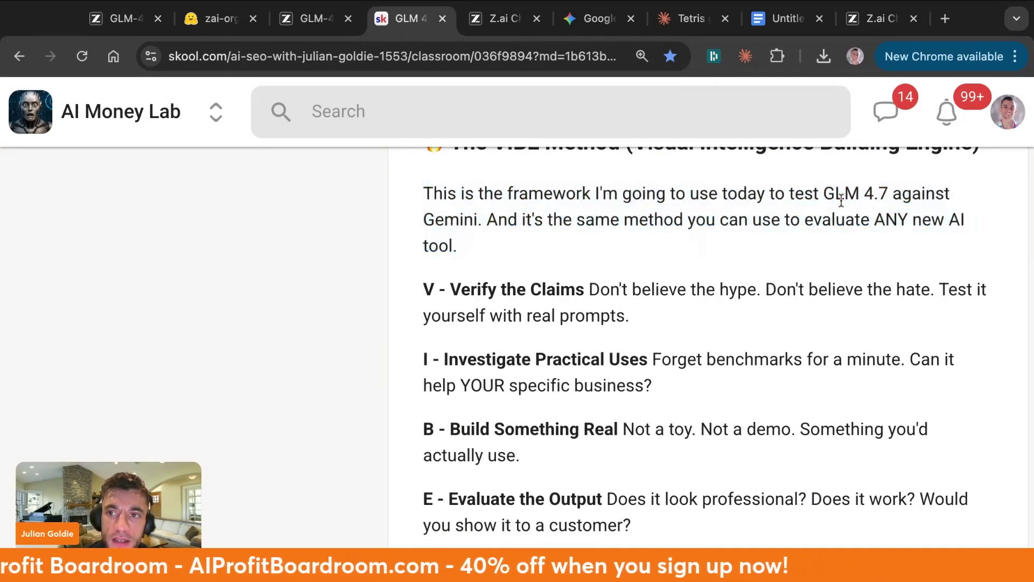
triple_click(413, 195)
scroll(648, 262, "down", 1)
scroll(646, 264, "up", 4)
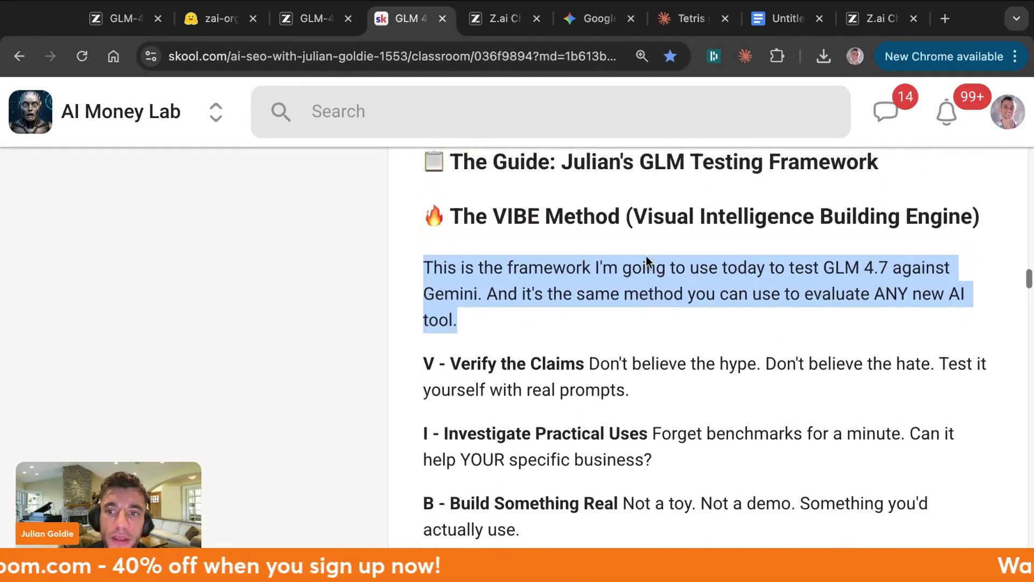
left_click(432, 207)
left_click_drag(432, 207, 687, 228)
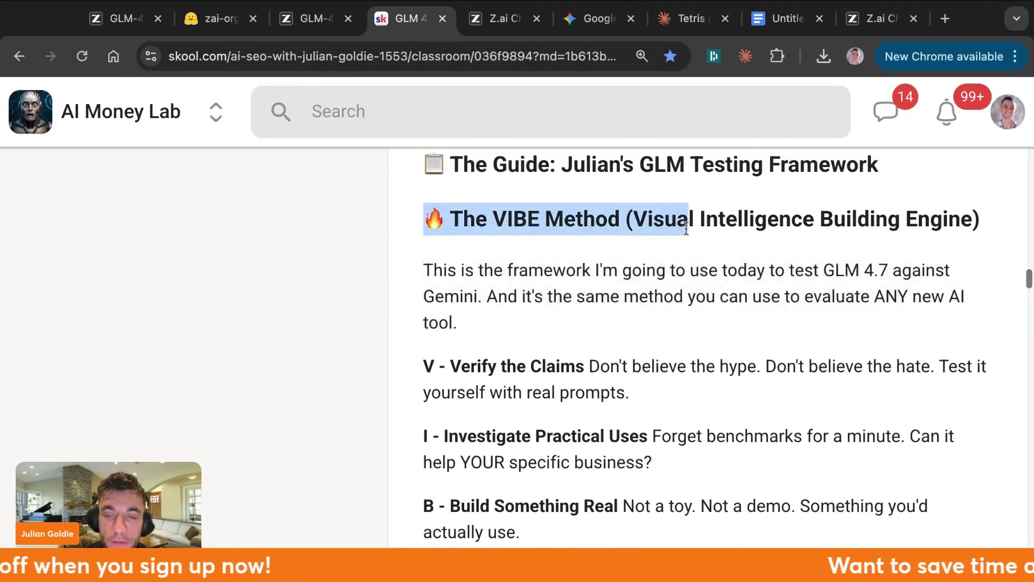
double_click(669, 227)
scroll(670, 226, "down", 3)
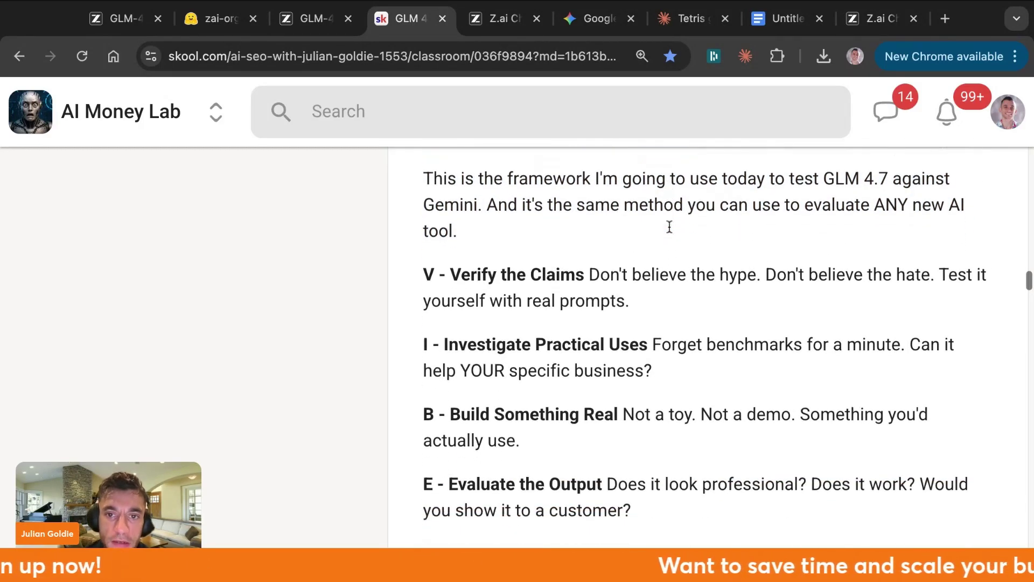
left_click_drag(589, 275, 408, 266)
left_click(684, 250)
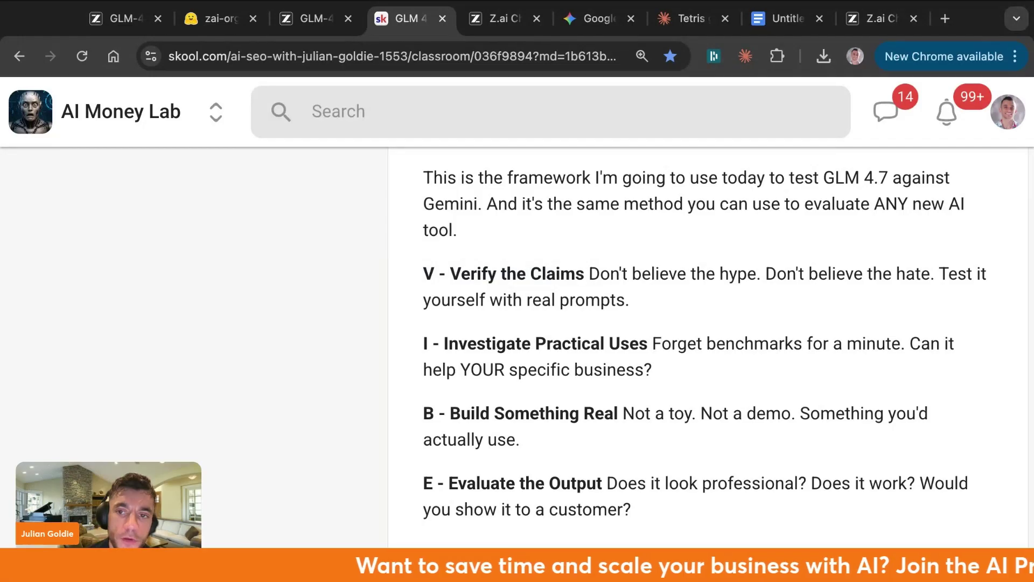
left_click_drag(619, 275, 694, 306)
triple_click(673, 310)
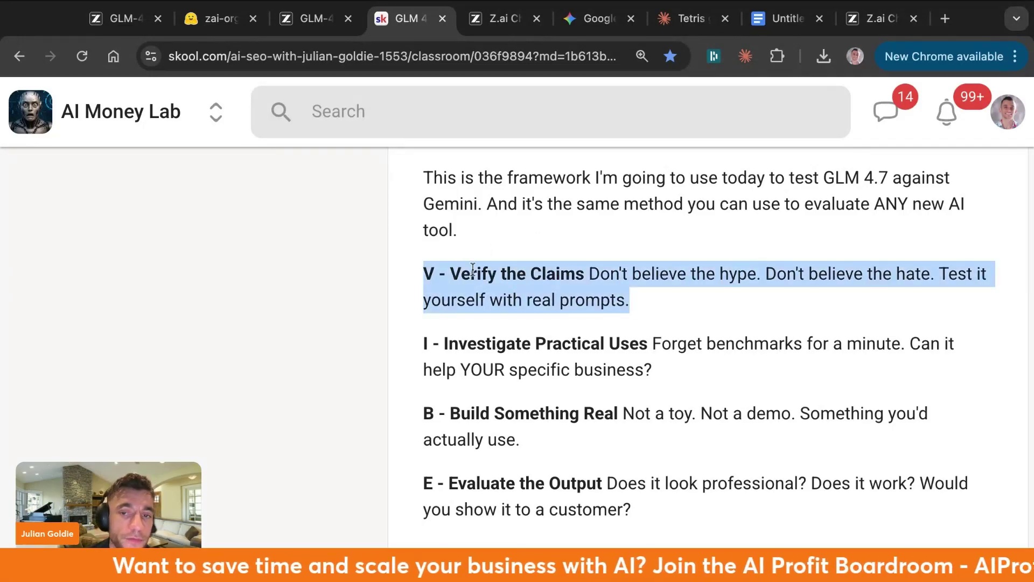
triple_click(519, 338)
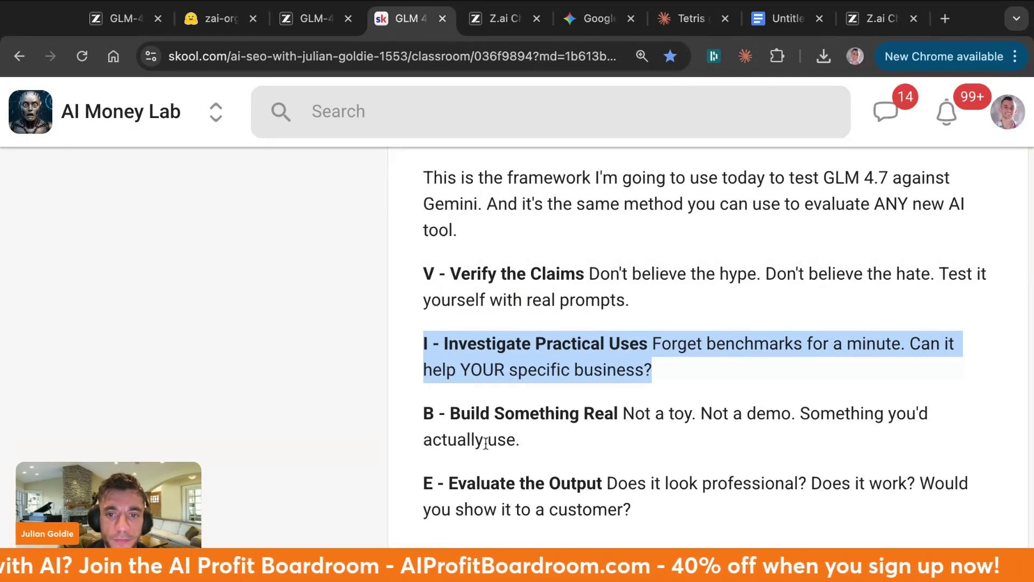
left_click(425, 332)
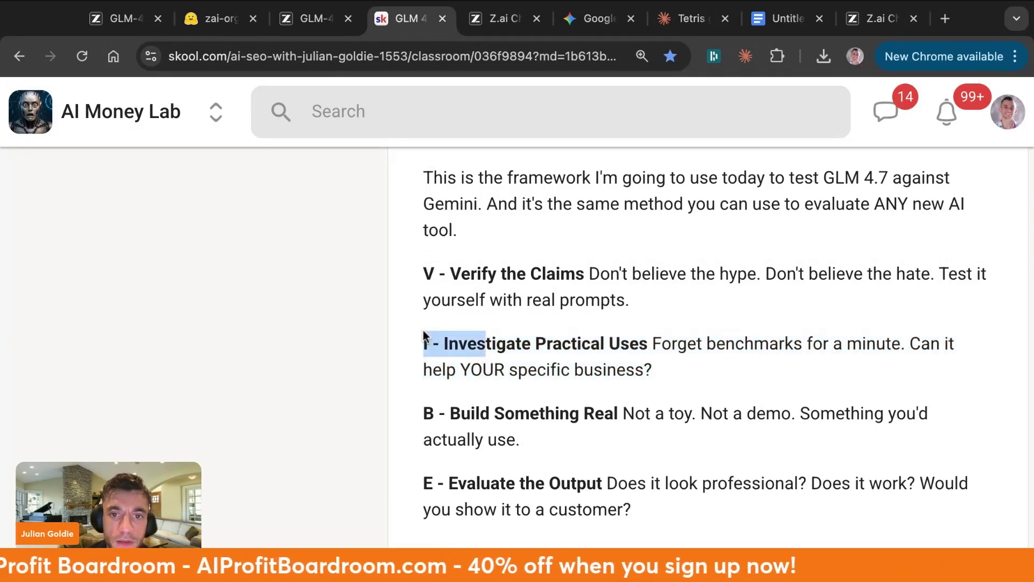
left_click_drag(423, 333, 745, 381)
scroll(744, 404, "up", 1)
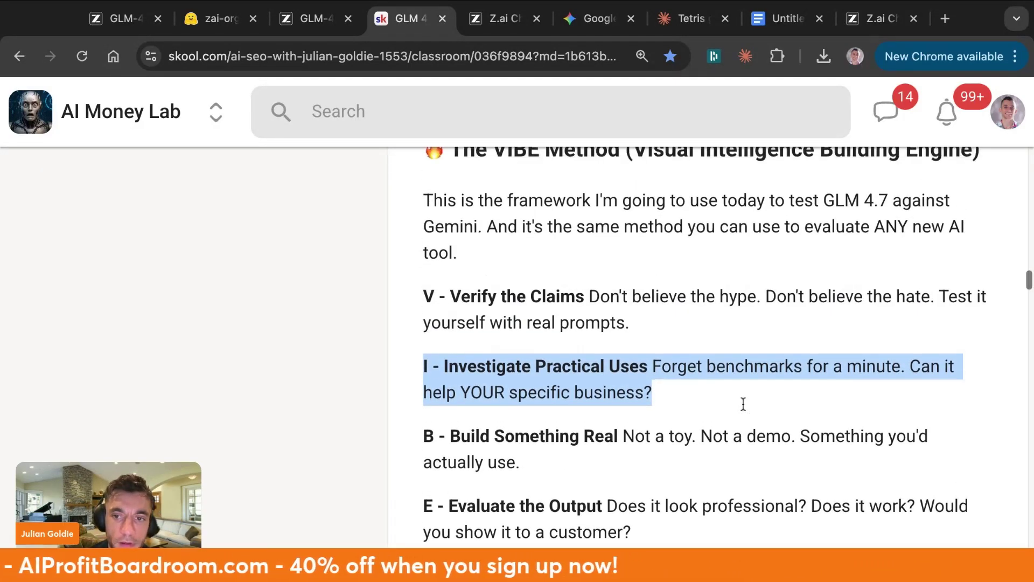
scroll(743, 404, "down", 2)
left_click_drag(684, 358, 725, 380)
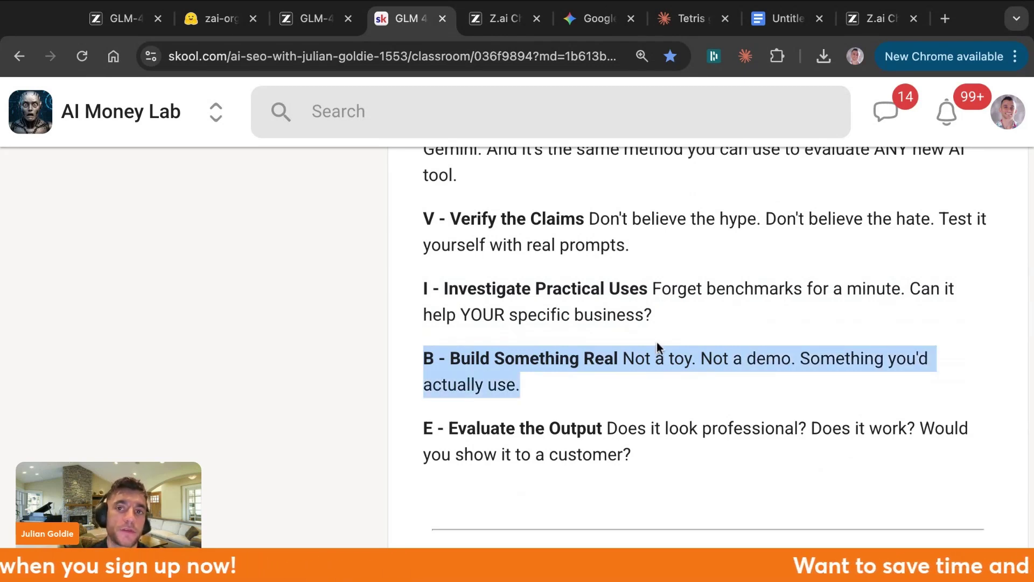
left_click(482, 11)
scroll(439, 168, "down", 3)
left_click(404, 22)
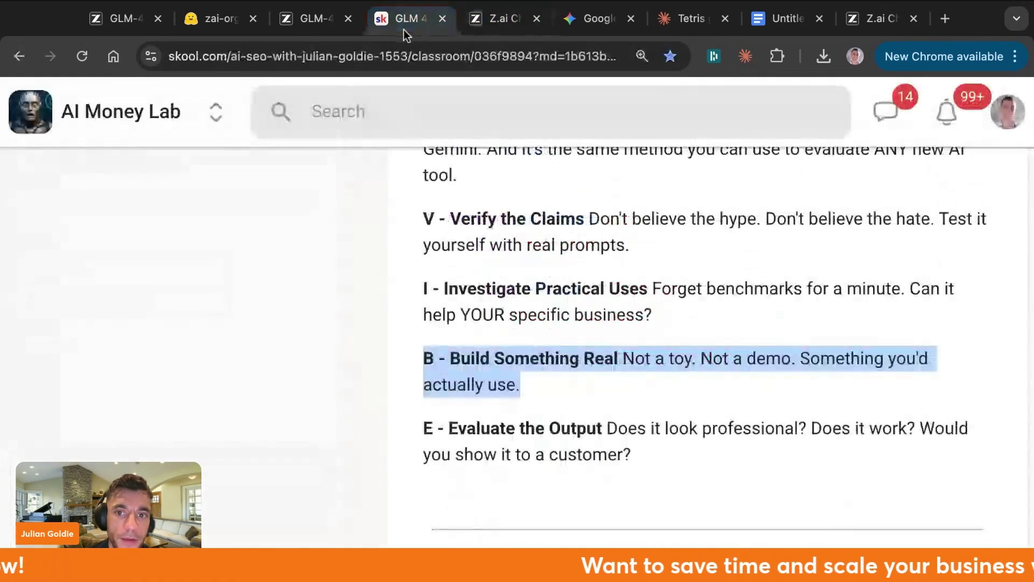
left_click_drag(481, 429, 405, 429)
triple_click(405, 429)
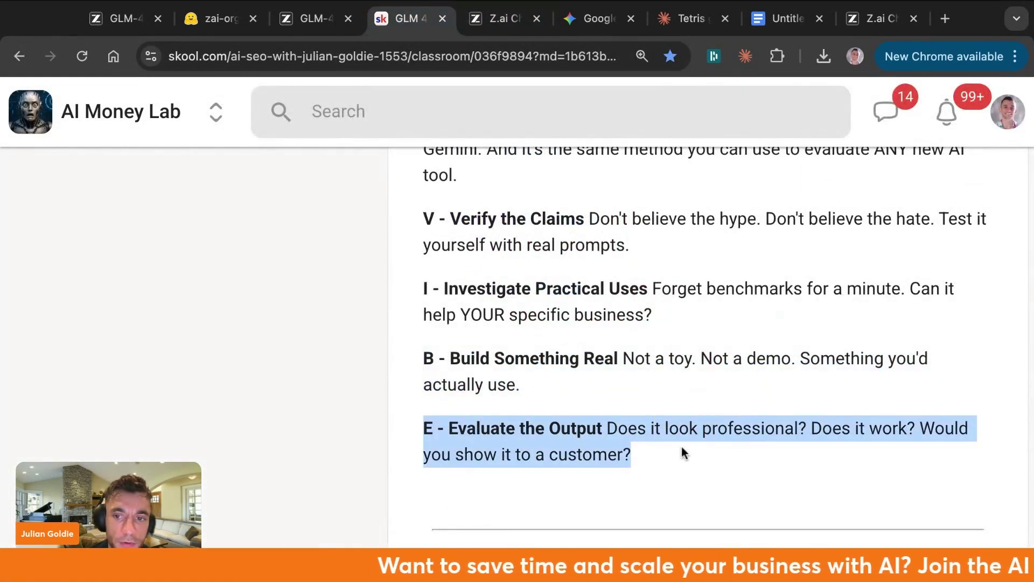
scroll(681, 447, "down", 1)
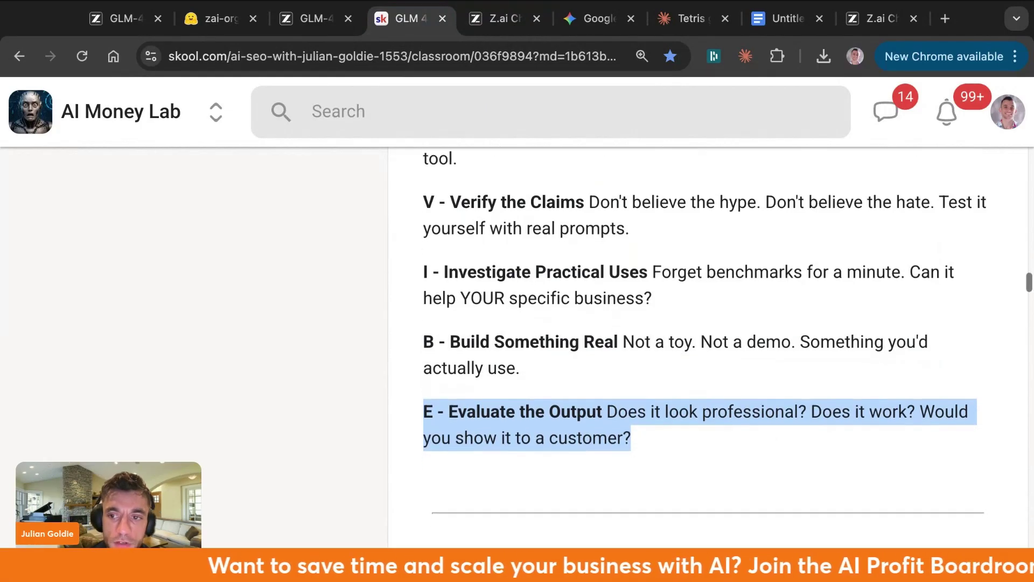
scroll(680, 447, "down", 4)
scroll(681, 344, "down", 15)
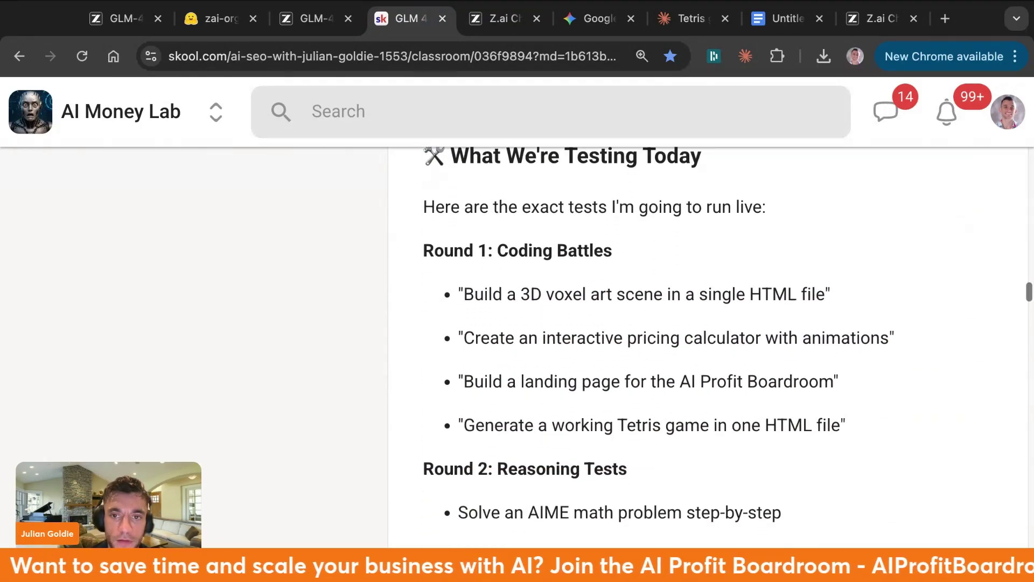
scroll(681, 345, "down", 4)
scroll(681, 345, "up", 2)
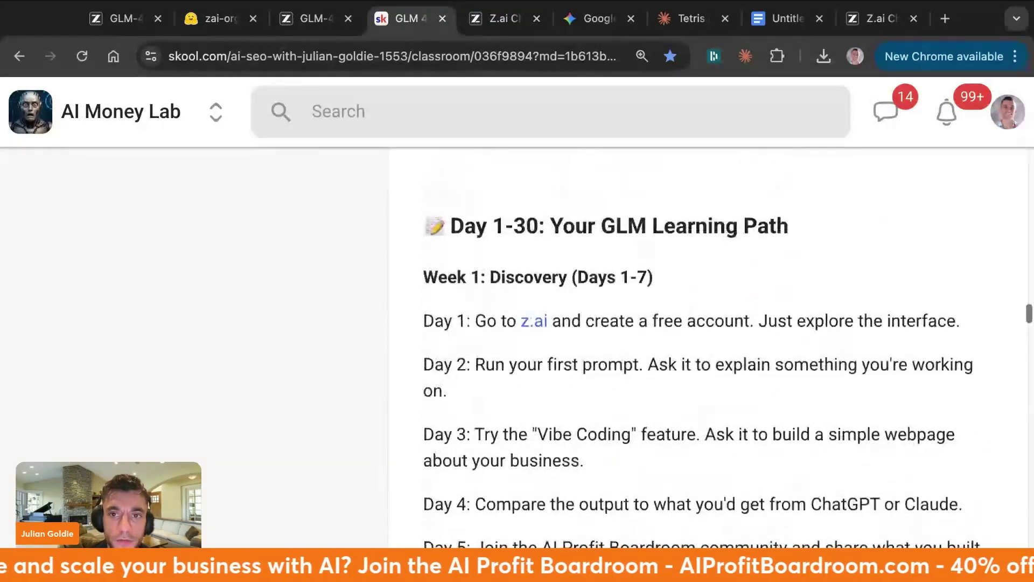
left_click_drag(403, 218, 851, 233)
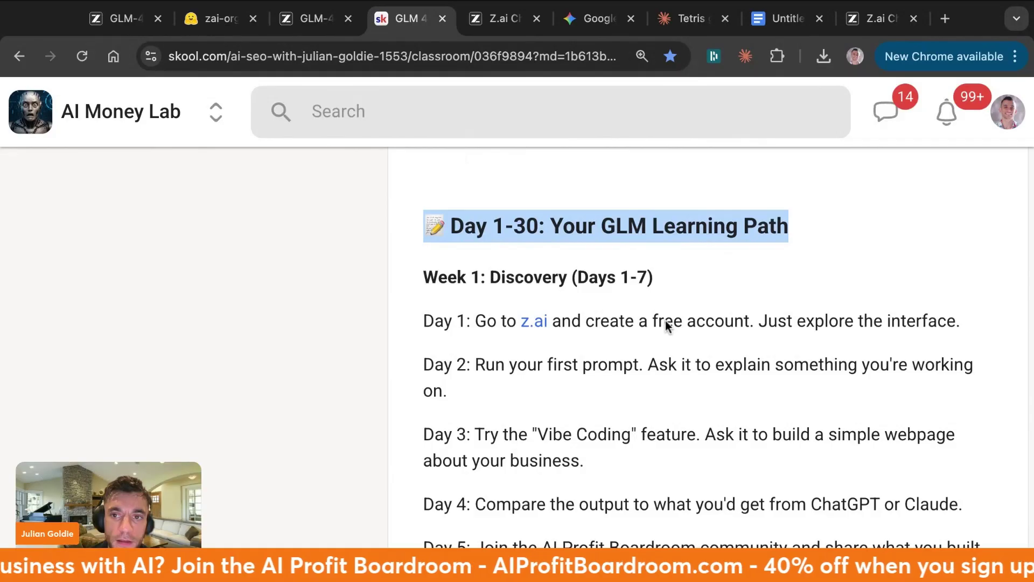
scroll(666, 323, "up", 6)
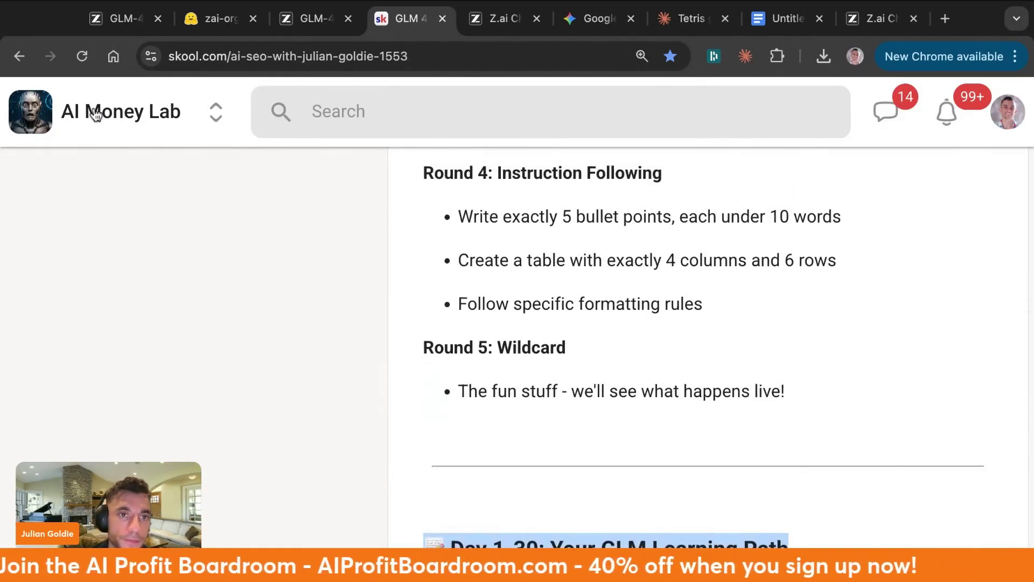
left_click(95, 114)
scroll(195, 370, "down", 5)
scroll(189, 367, "up", 5)
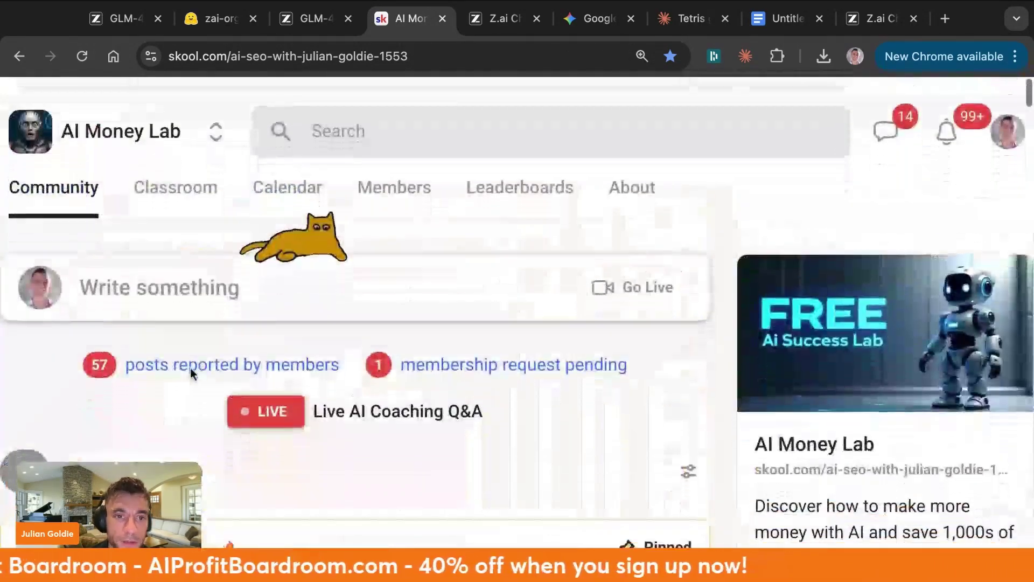
scroll(189, 367, "down", 5)
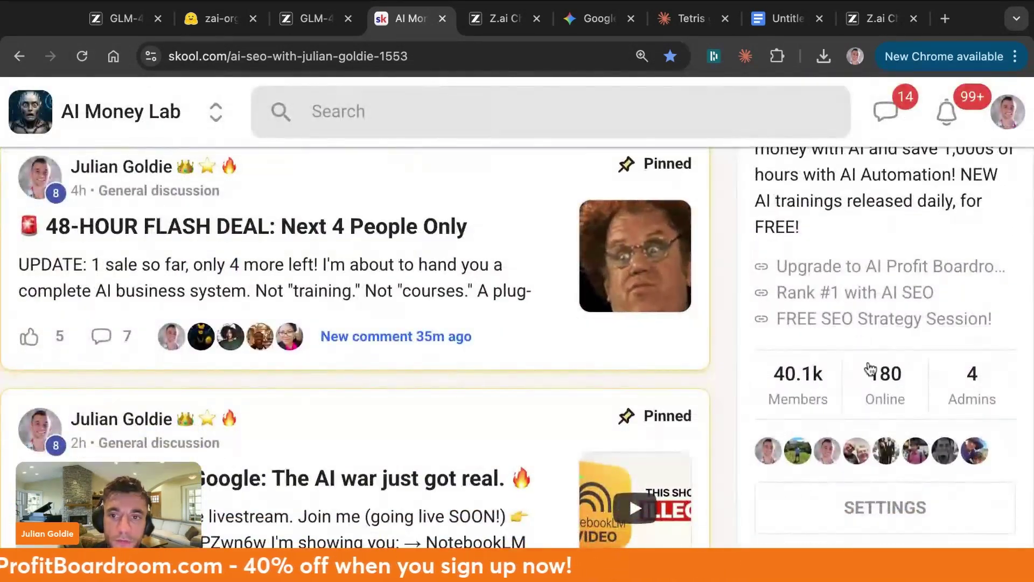
scroll(639, 312, "up", 5)
left_click(171, 170)
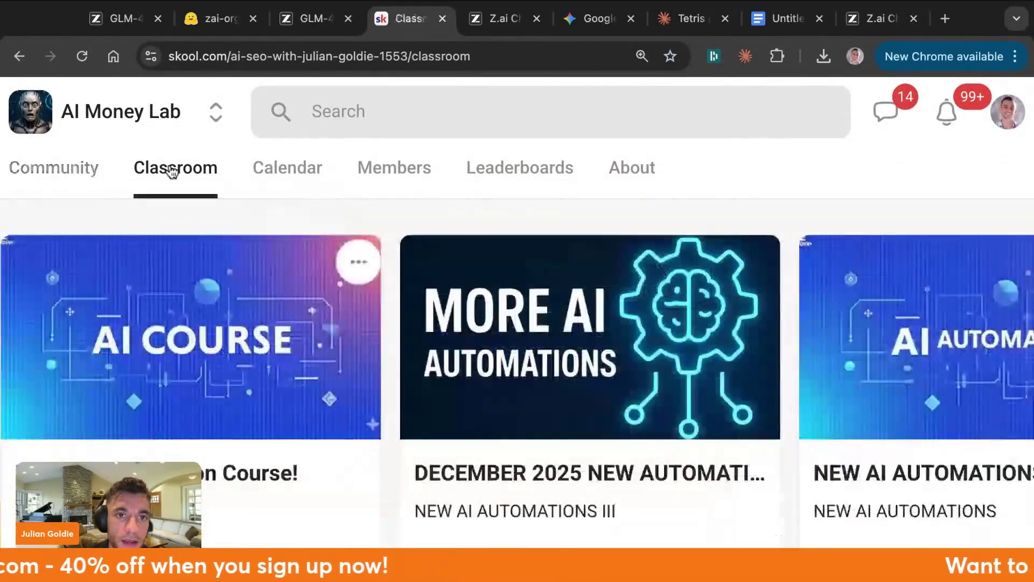
left_click(514, 337)
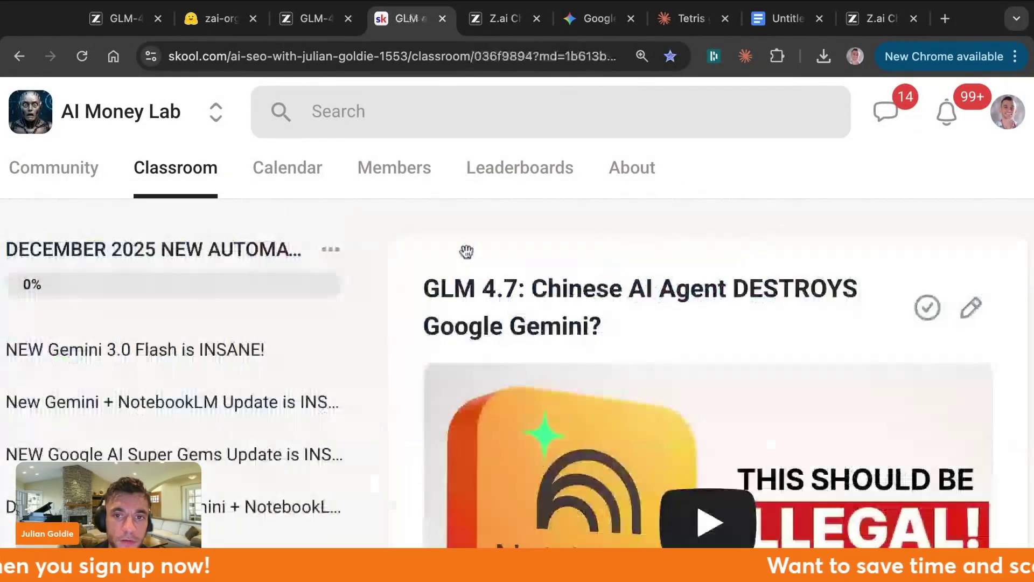
scroll(431, 374, "down", 5)
scroll(224, 337, "up", 10)
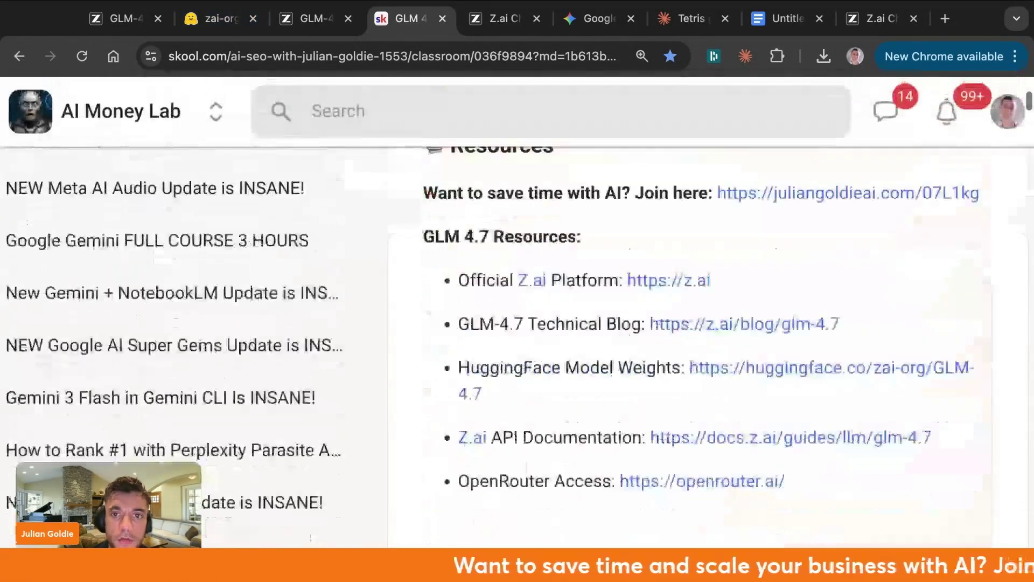
scroll(708, 345, "down", 18)
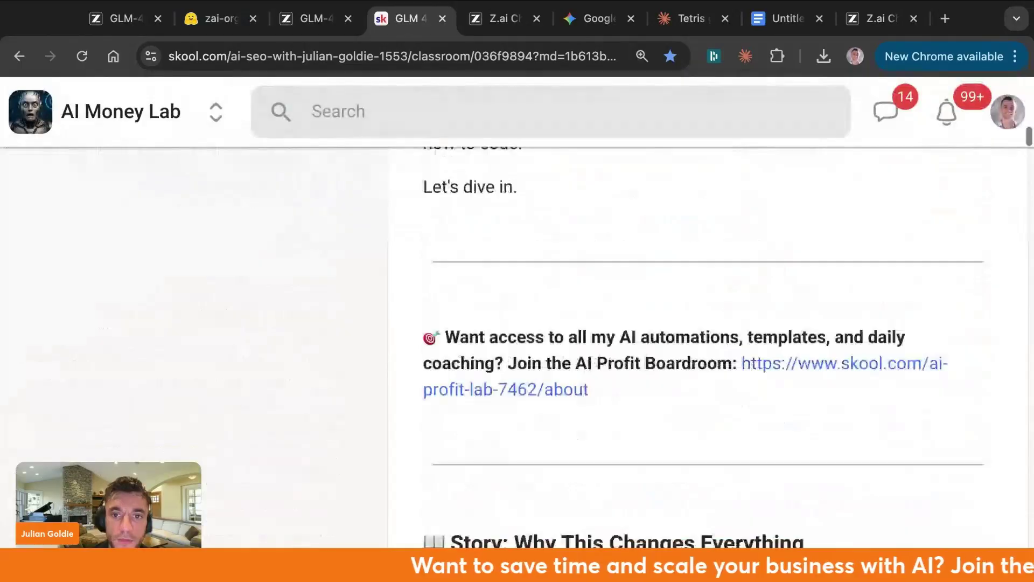
scroll(707, 345, "up", 20)
scroll(700, 345, "down", 10)
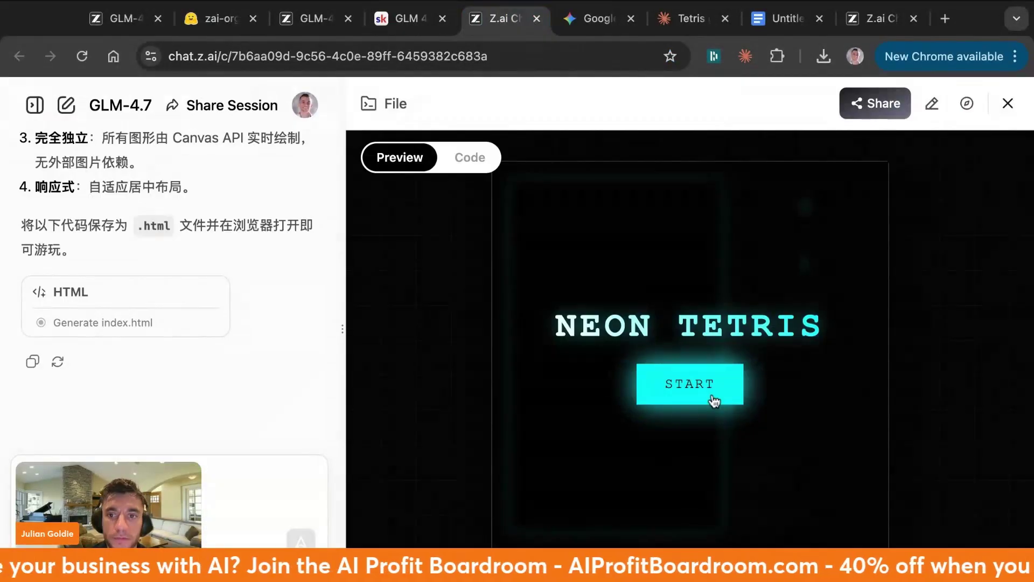
Start Gemini's Tetris game, rotate the T piece and drop the Z piece with arrow keys
left_click(722, 392)
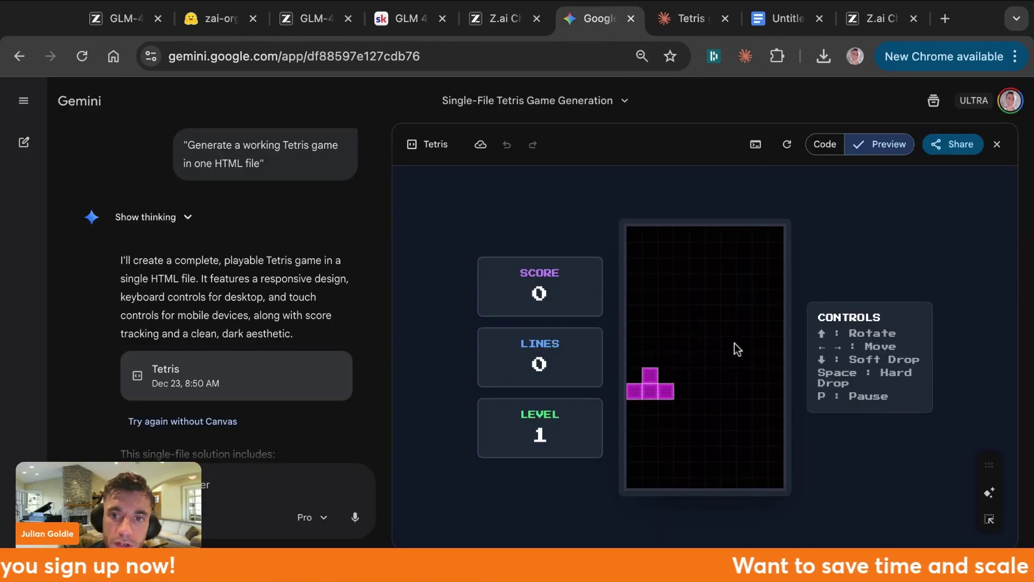
key("Up")
key("Down")
key("Down")
key("Down")
key("Down")
key("Down")
key("Down")
key("Down")
key("Down")
key("Down")
key("Down")
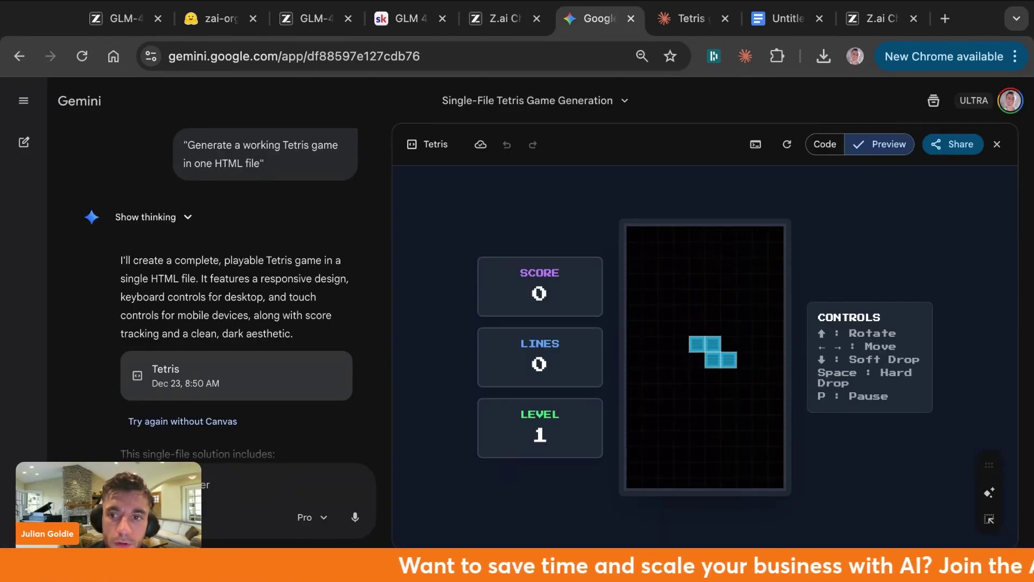
key("Down")
key("Down")
key("Down")
key("Down")
key("Down")
key("Down")
key("Down")
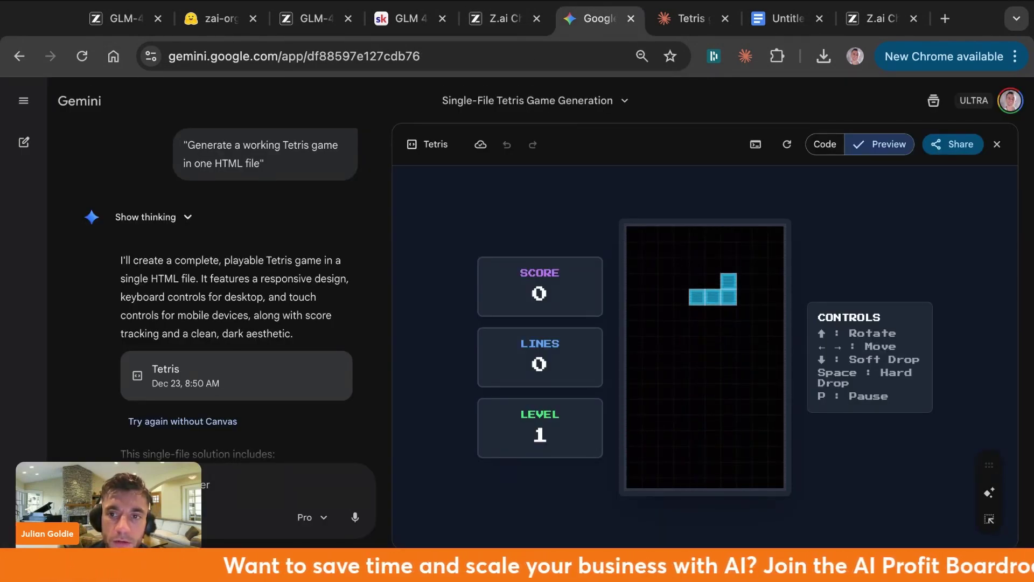
Start Claude's Tetris game and place the red Z, purple T and yellow O pieces
left_click(683, 20)
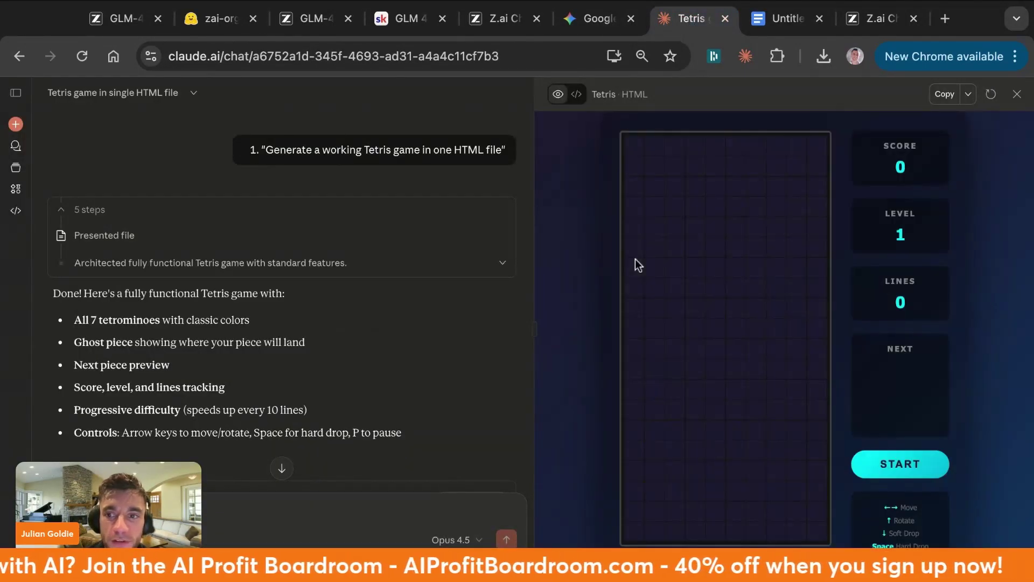
left_click(879, 469)
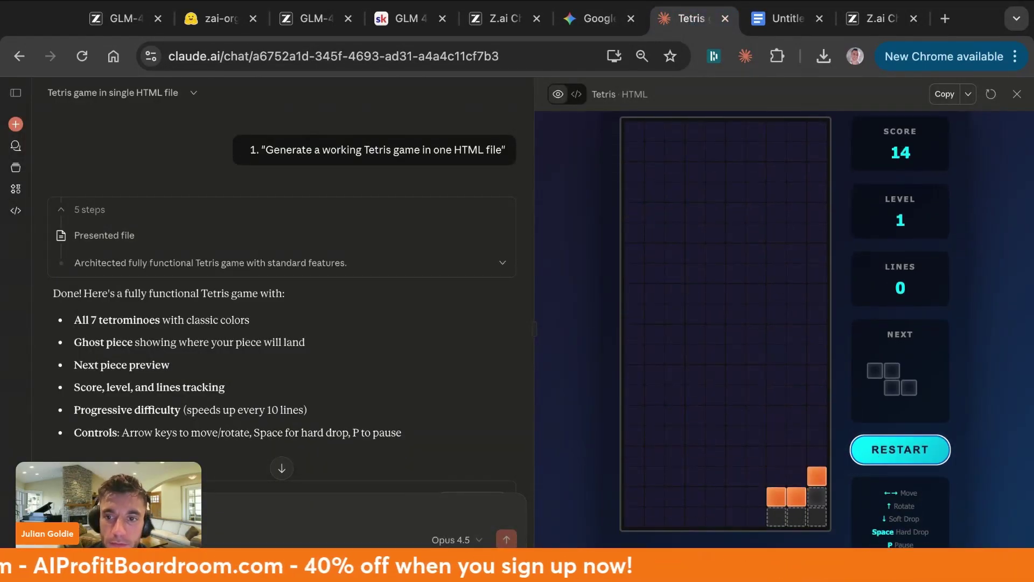
key("Up")
key("Right")
key("Right")
key("Right")
key("Right")
key("Down")
key("Down")
key("Down")
key("Down")
key("Down")
key("Down")
key("Down")
key("Down")
key("Down")
key("Down")
key("Down")
key("Down")
key("Down")
key("Left")
key("Left")
key("Left")
key("Down")
key("Down")
key("Down")
key("Down")
key("Down")
key("Down")
key("Down")
key("Down")
key("Down")
key("Down")
key("Down")
key("Down")
key("Down")
key("Down")
key("Down")
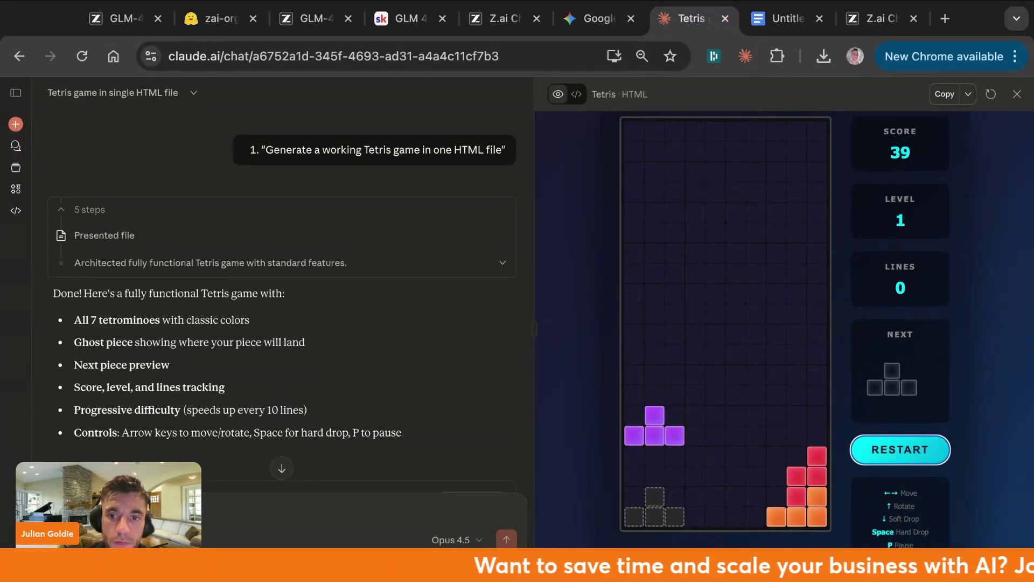
key("Down")
key("Down")
key("Down")
key("Down")
key("Down")
key("Down")
key("Down")
key("Down")
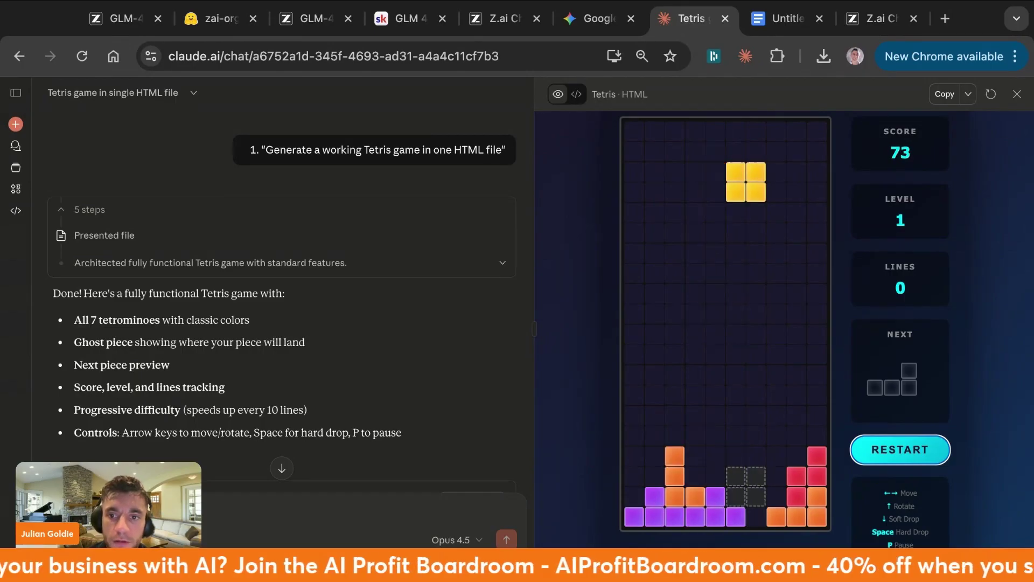
key("Down")
key("Left")
key("Left")
key("Down")
key("Down")
key("Down")
key("Down")
key("Down")
key("Down")
key("Down")
key("Down")
key("Down")
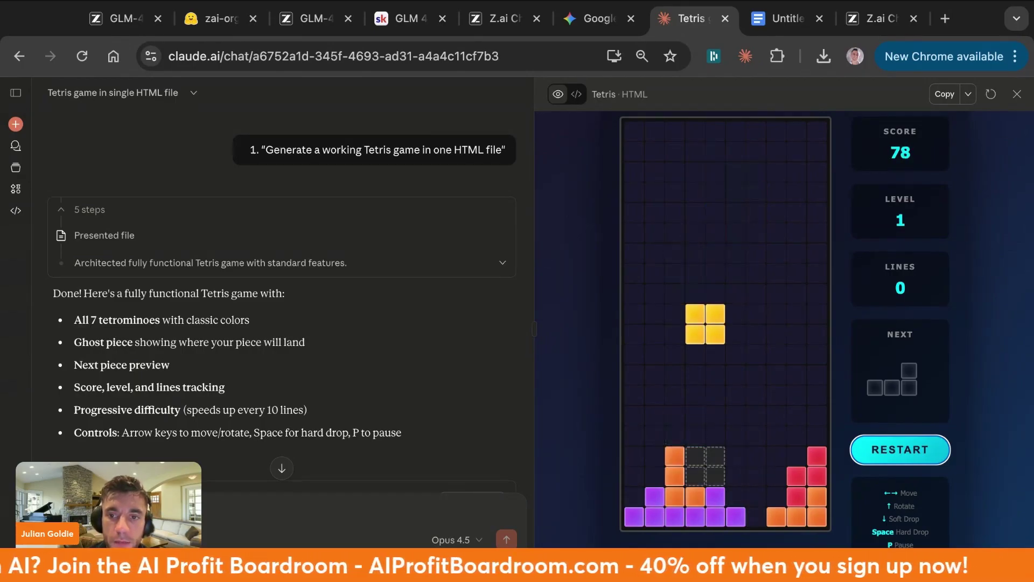
key("Down")
key("Down")
Rotate and fit the orange L and green S pieces into the stack
key("Up")
key("Right")
key("Up")
key("Right")
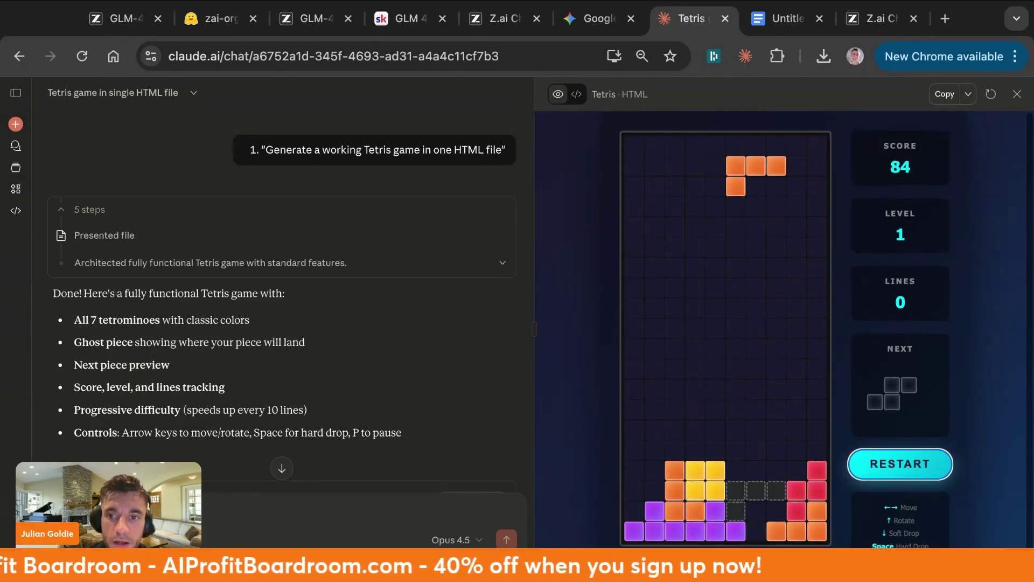
key("Up")
key("Left")
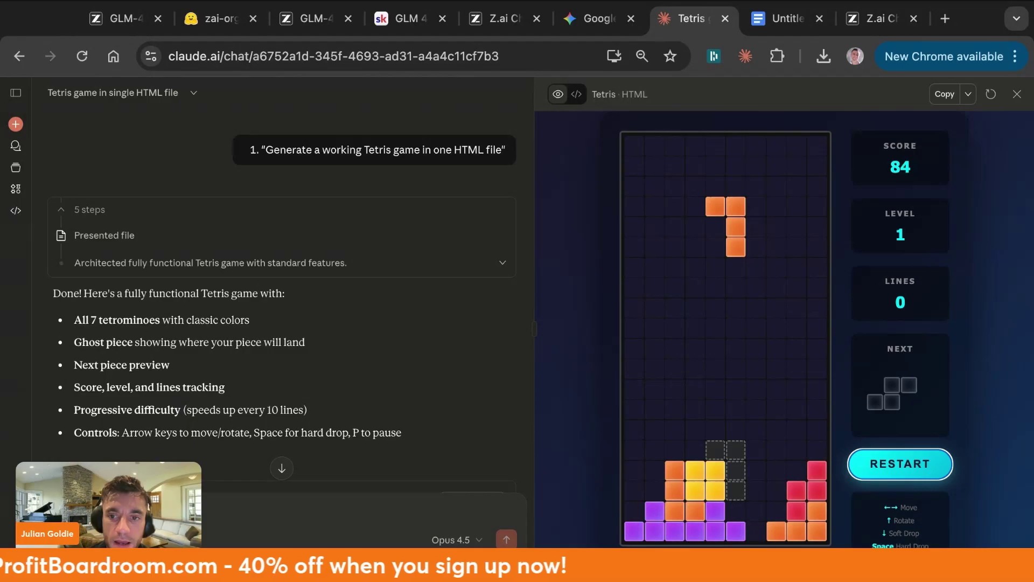
key("Right")
key("Down")
key("Down")
key("Down")
key("Down")
key("Down")
key("Down")
key("Down")
key("Down")
key("Down")
key("Down")
key("Down")
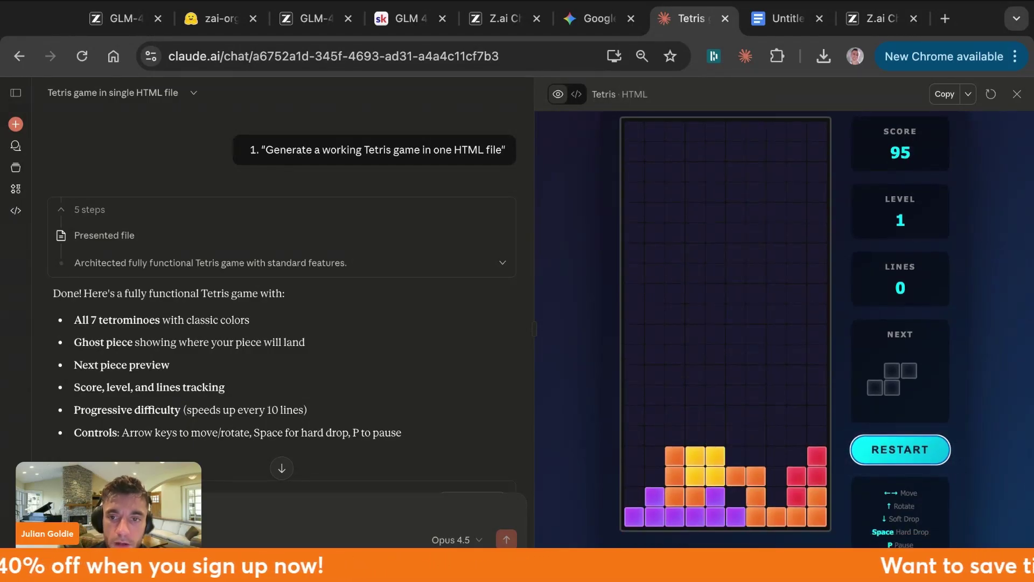
key("Up")
key("Right")
key("Right")
key("Right")
key("Down")
key("Down")
key("Down")
key("Down")
key("Down")
key("Down")
key("Down")
key("Down")
key("Left")
key("Down")
key("Down")
key("Down")
key("Down")
key("Down")
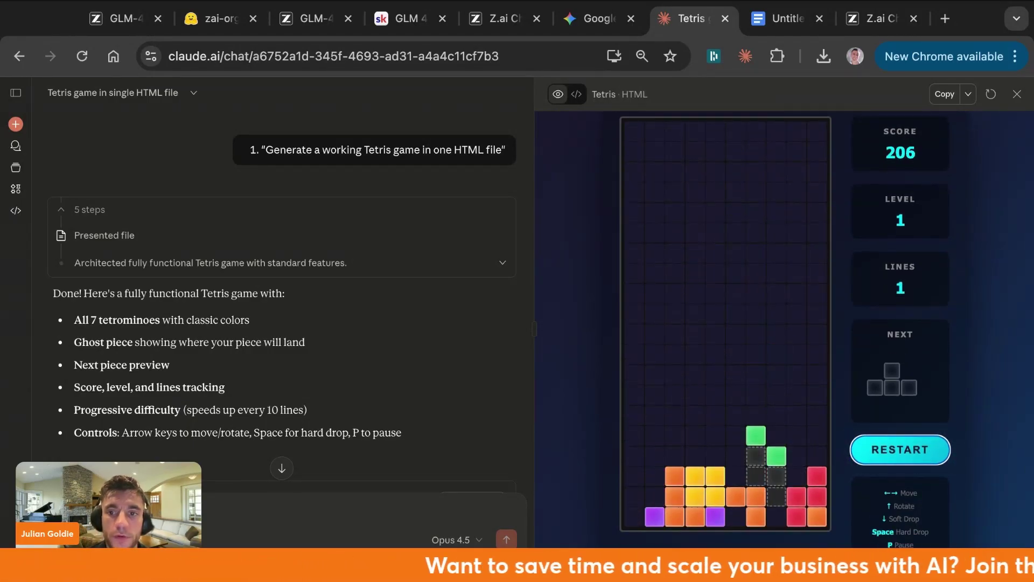
Drop the T and Z pieces to reach 333 points and 2 lines, then view GLM-4.7's Tetris preview
key("Up")
key("Left")
key("Left")
key("Left")
key("Left")
key("Down")
key("Down")
key("Down")
key("Down")
key("Down")
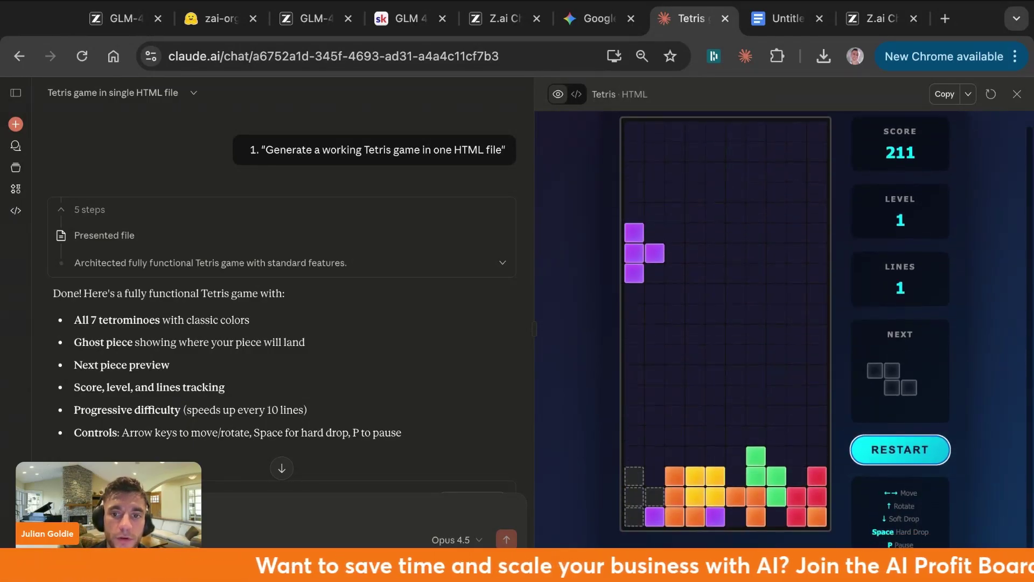
key("Down")
key("Down")
key("Down")
key("Down")
key("Down")
key("Down")
key("Down")
key("Down")
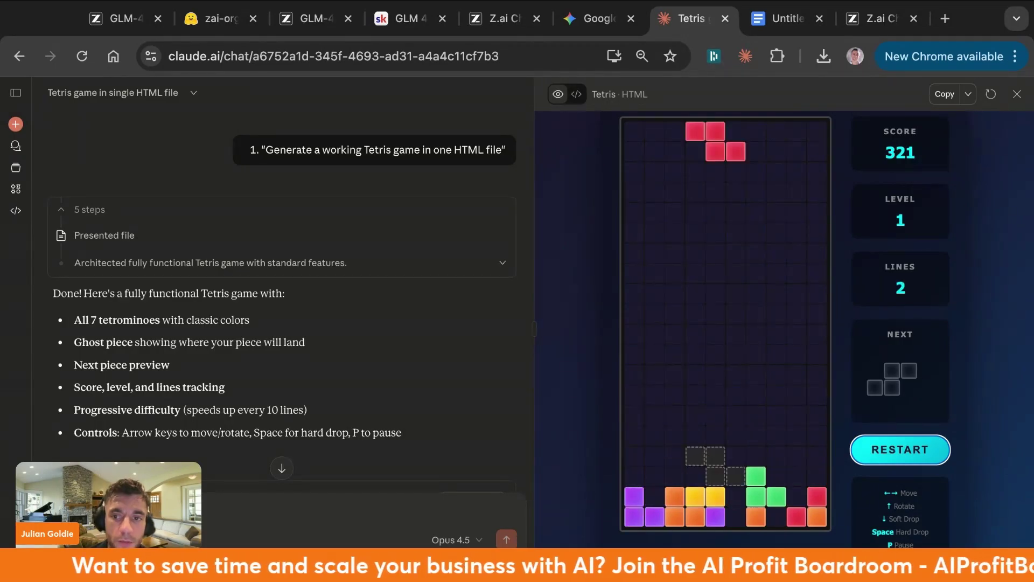
key("Up")
key("Right")
key("Right")
key("Right")
key("Right")
key("Right")
key("Down")
key("Down")
key("Down")
key("Down")
key("Down")
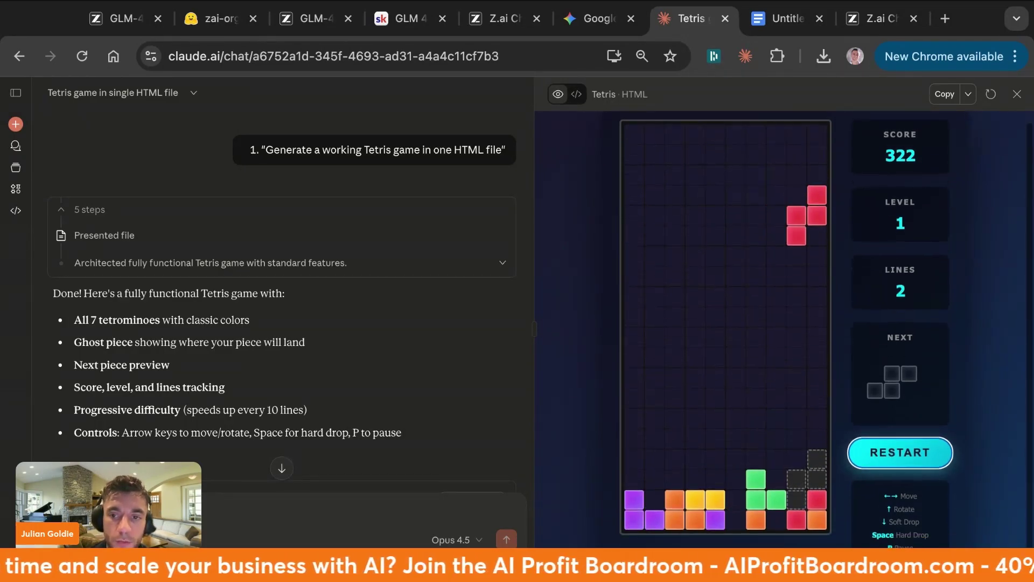
key("Down")
key("Down")
key("Down")
key("Down")
key("Down")
key("Down")
key("Down")
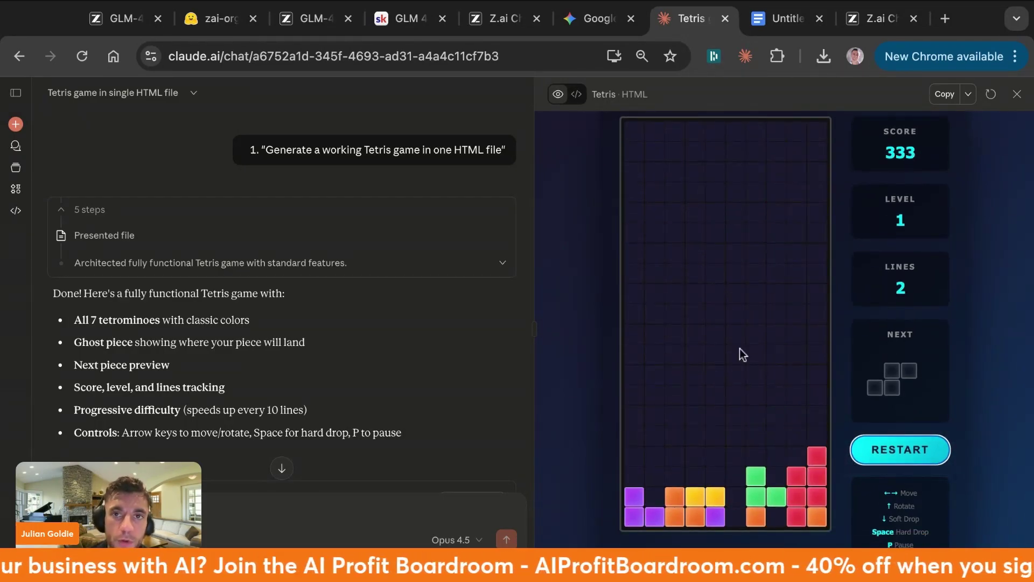
left_click(503, 24)
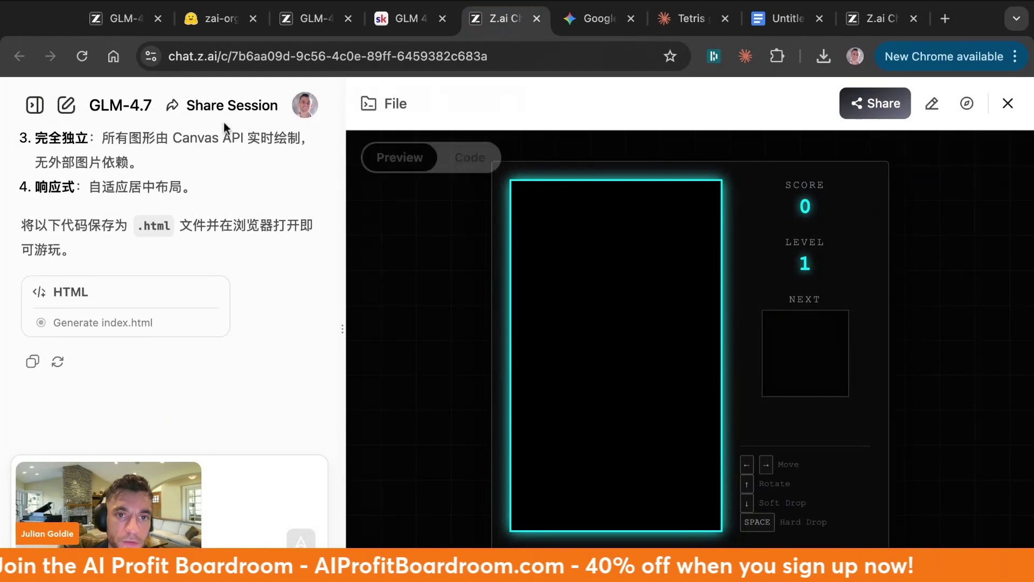
Scroll through the Skool post with the bonus offer
left_click(405, 18)
scroll(648, 480, "down", 5)
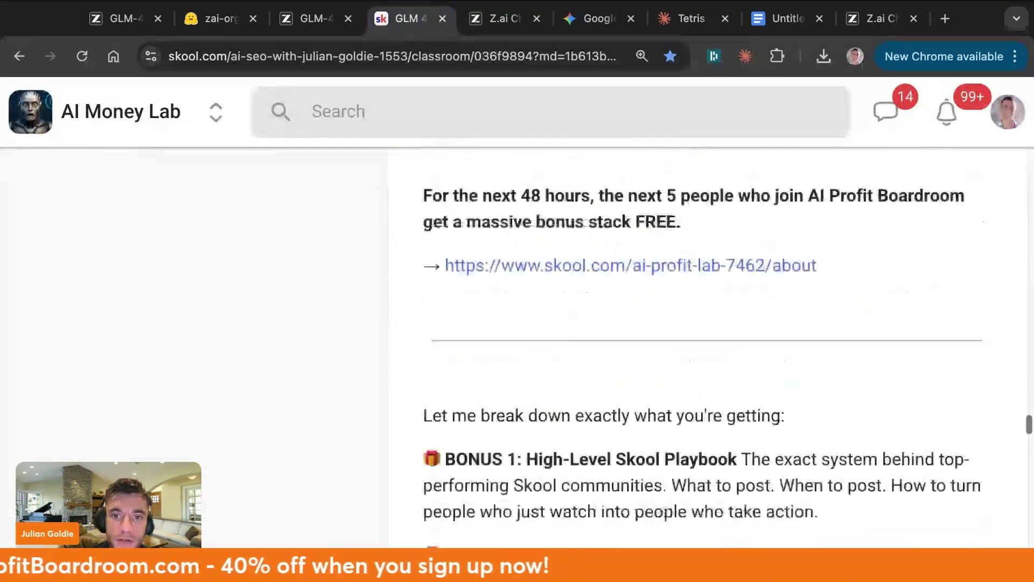
scroll(700, 351, "down", 10)
Load the AI Profit Boardroom About page and zoom the page out two steps
key("super+l")
type("ai p")
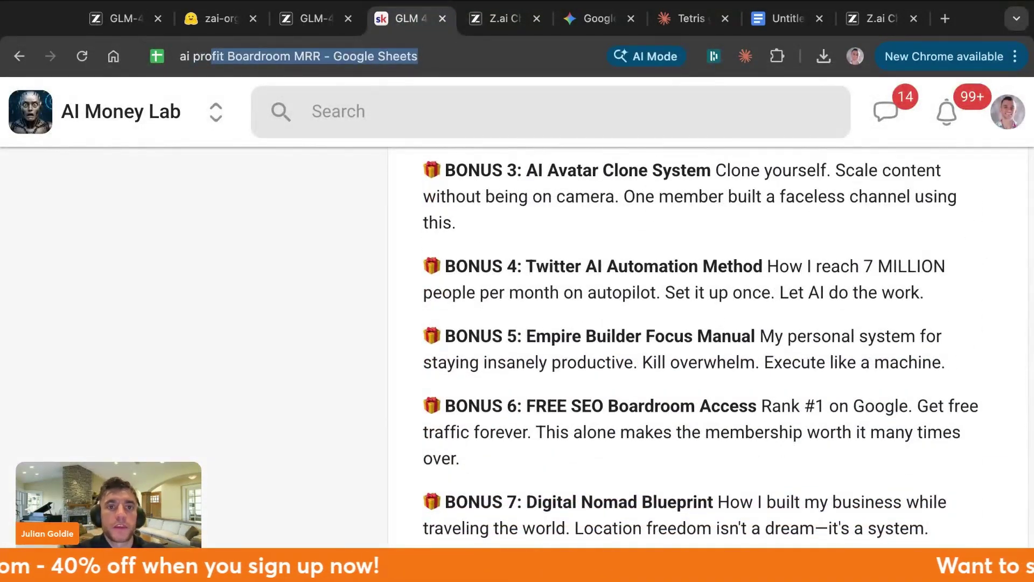
type("ro")
key("Down")
key("Return")
scroll(323, 315, "down", 5)
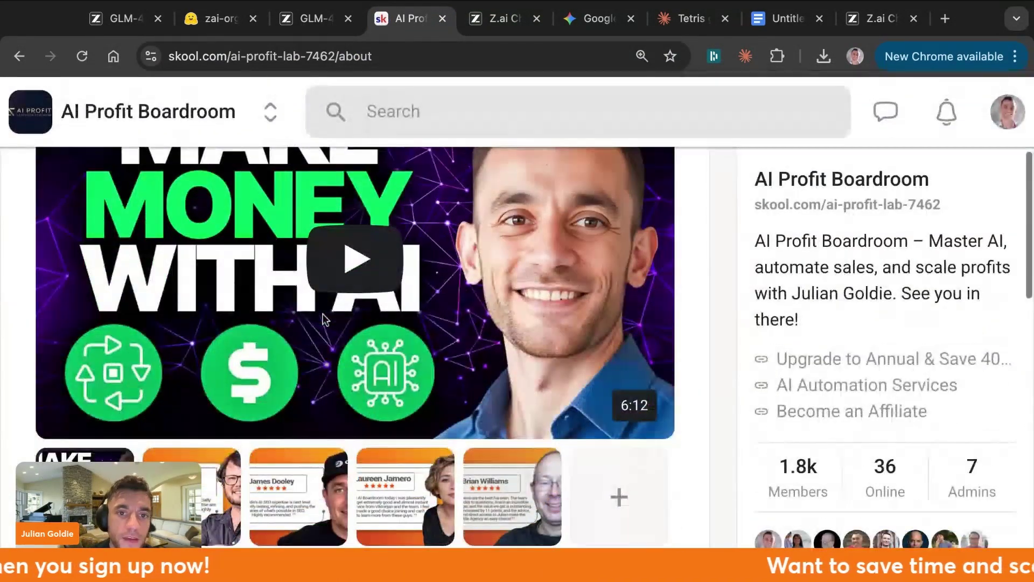
key("super+minus")
key("super+minus")
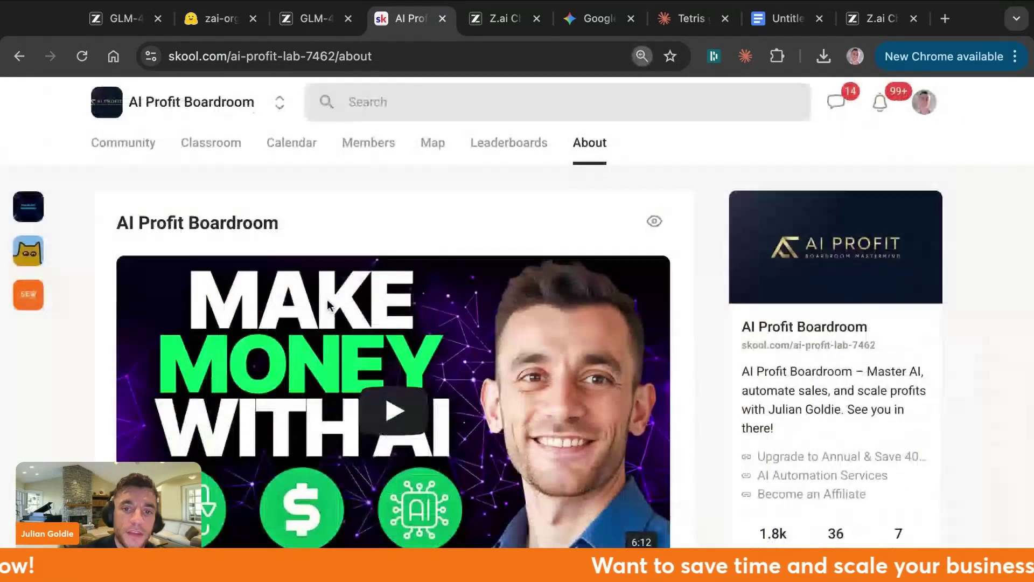
key("super+minus")
key("super+minus")
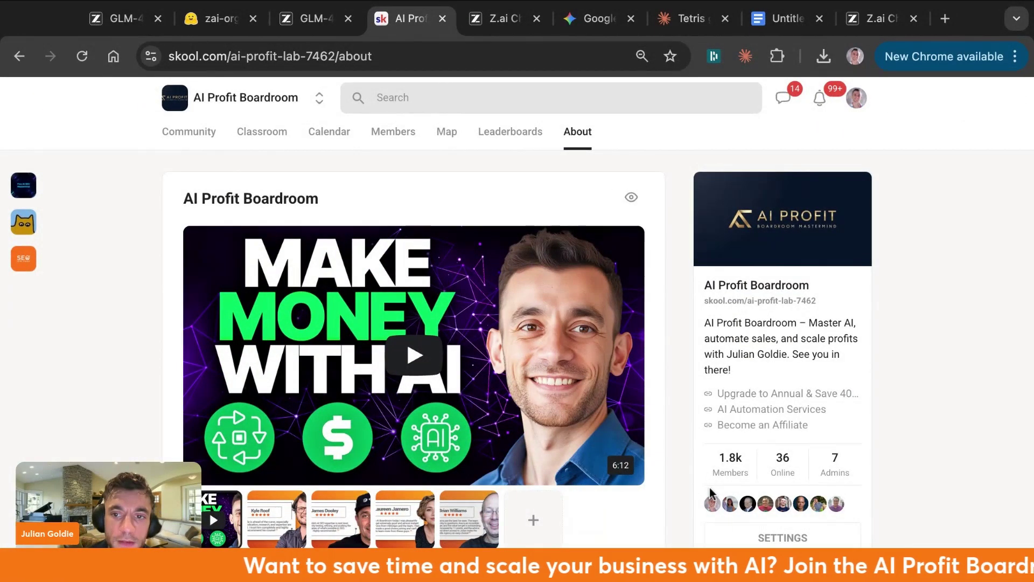
Browse the community feed, discard a new post draft, and open the member Map
scroll(640, 474, "down", 2)
scroll(676, 461, "up", 3)
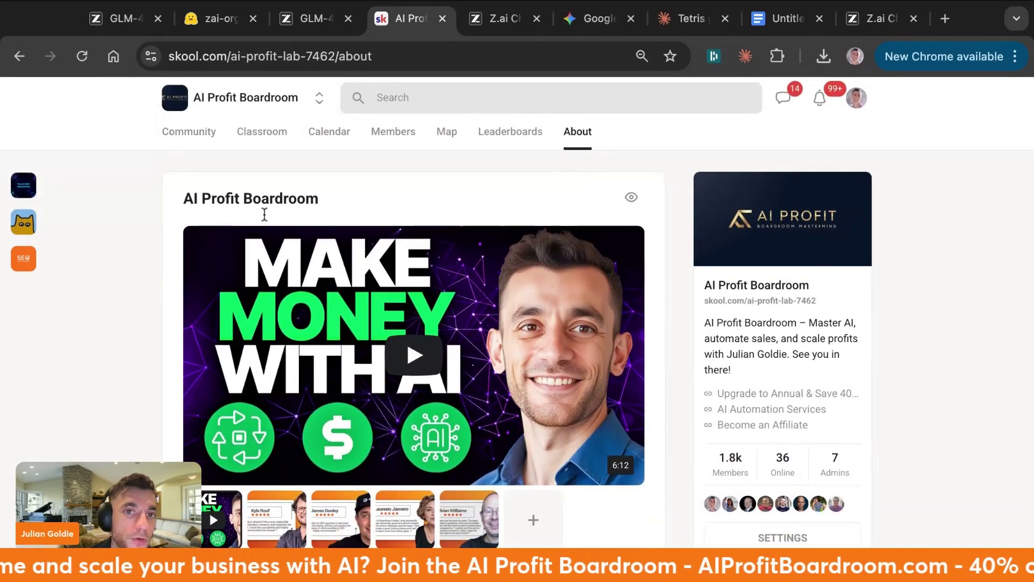
scroll(266, 315, "down", 4)
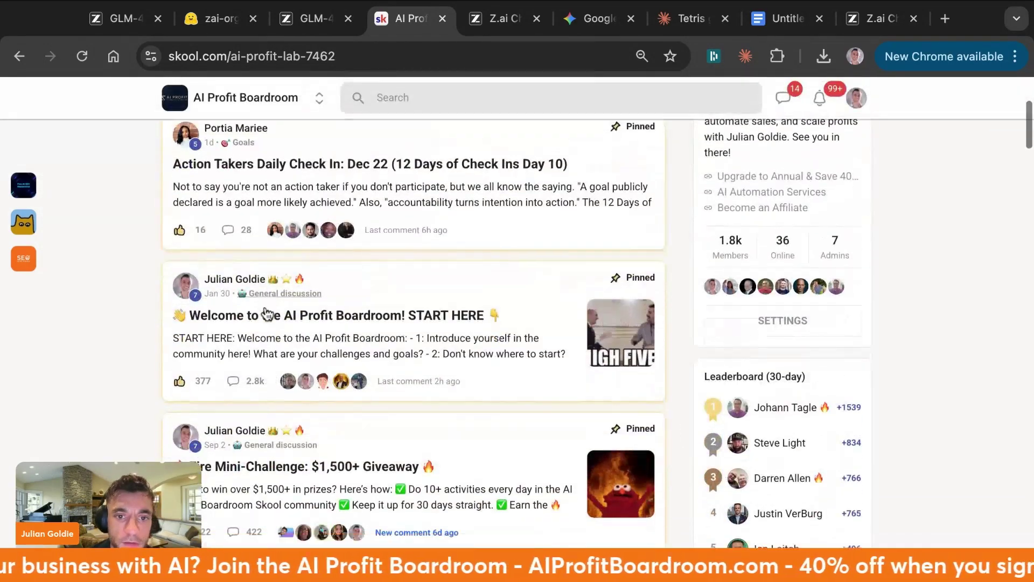
scroll(268, 315, "down", 14)
scroll(268, 314, "up", 16)
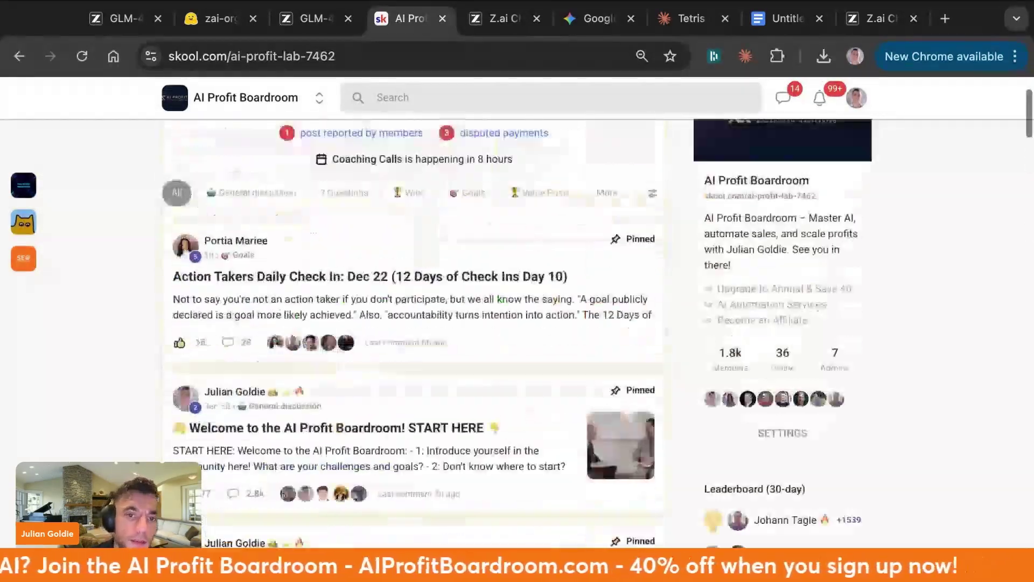
scroll(264, 264, "up", 3)
left_click(259, 192)
left_click(124, 417)
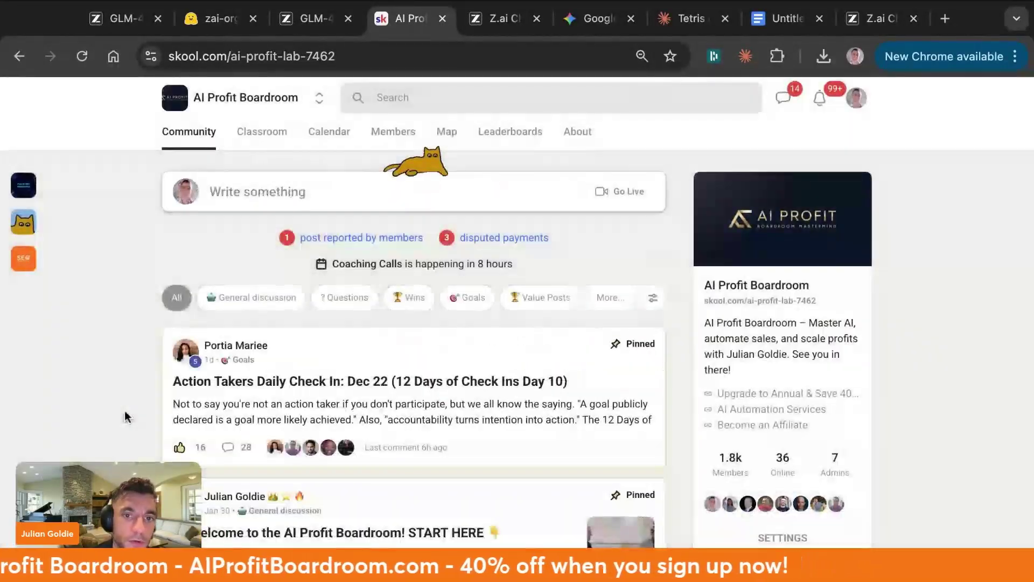
scroll(125, 415, "down", 20)
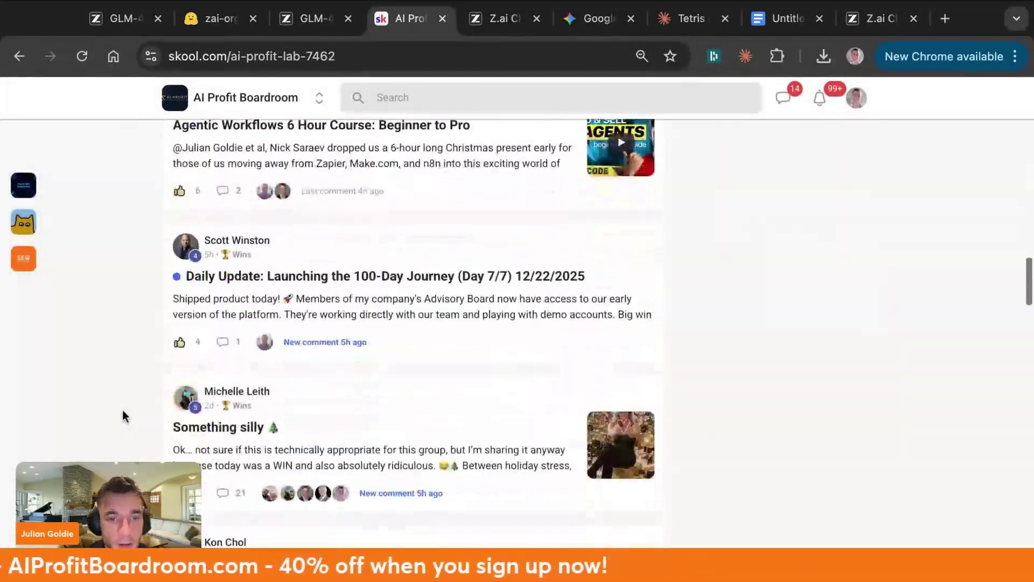
scroll(124, 415, "down", 10)
scroll(125, 416, "up", 20)
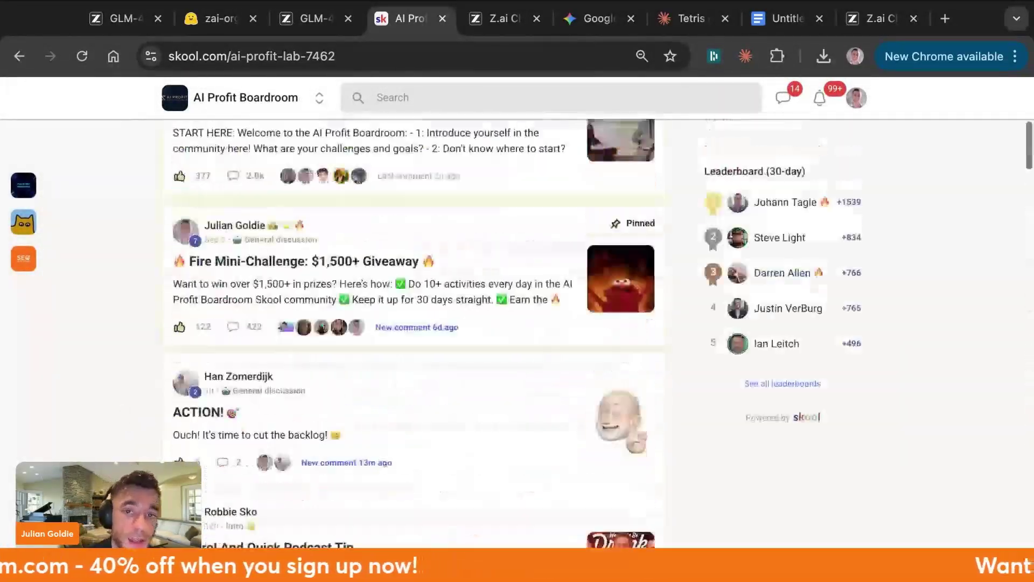
scroll(430, 278, "up", 8)
left_click(445, 129)
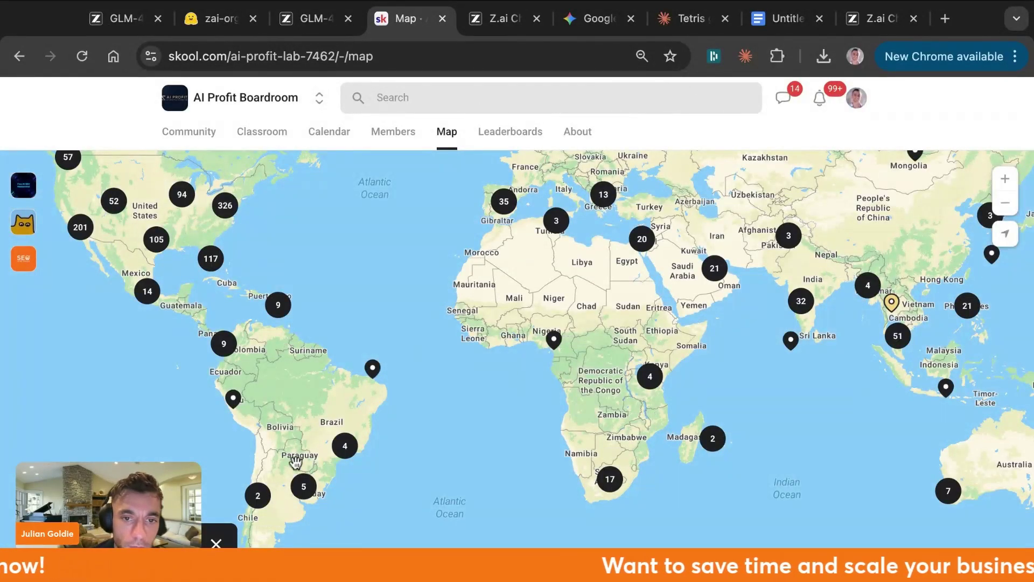
Zoom into Chile and Argentina, view the Santiago member's profile, and pan to Uruguay
left_click(258, 495)
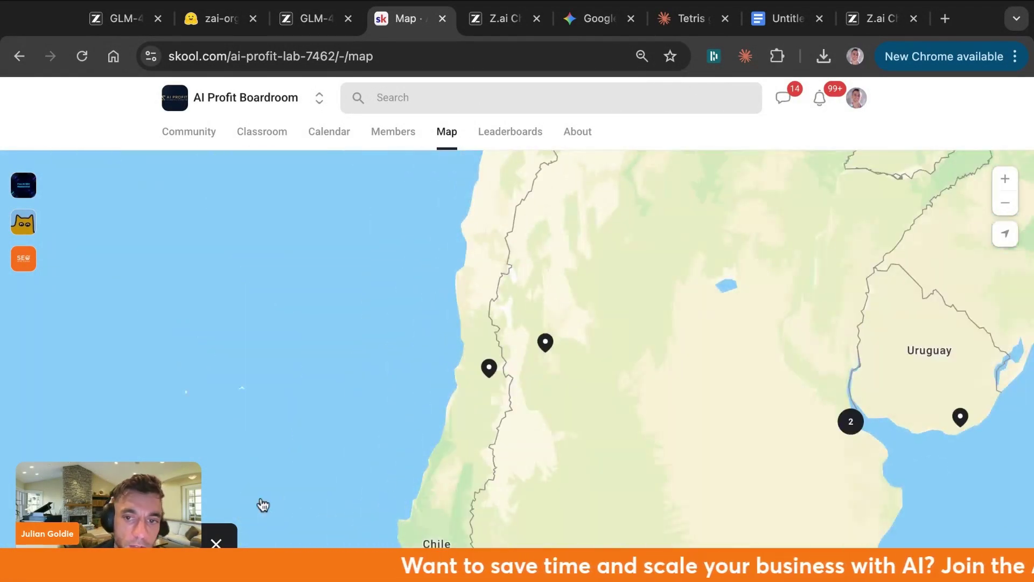
left_click(490, 383)
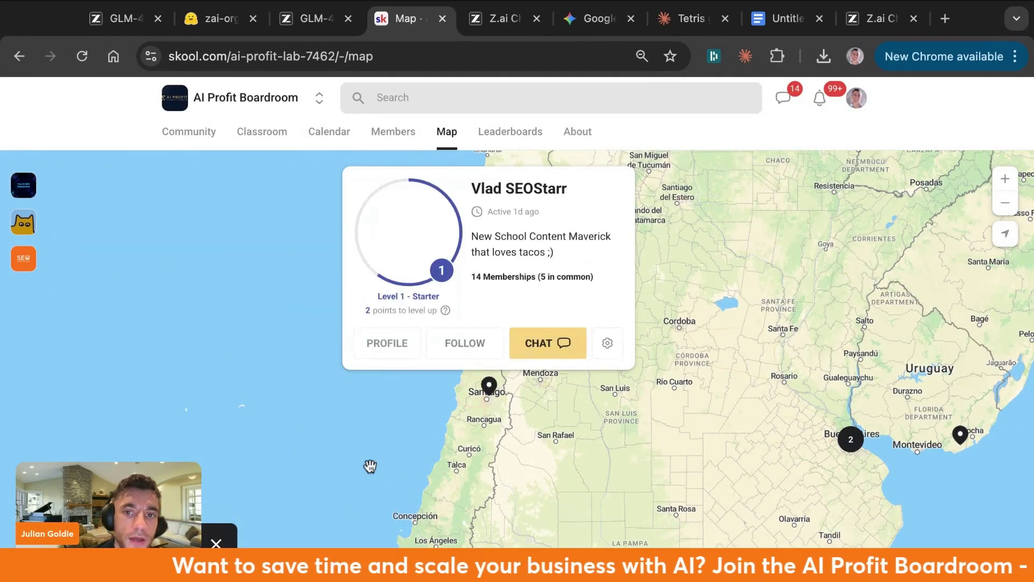
left_click(370, 466)
left_click_drag(916, 359, 666, 377)
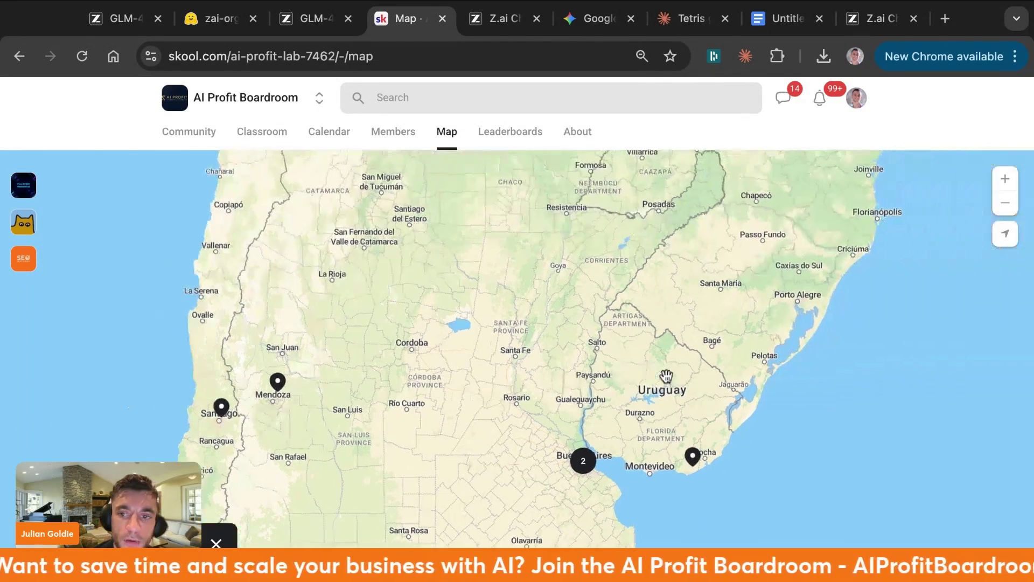
scroll(649, 421, "up", 2)
scroll(651, 413, "down", 2)
scroll(651, 412, "down", 5)
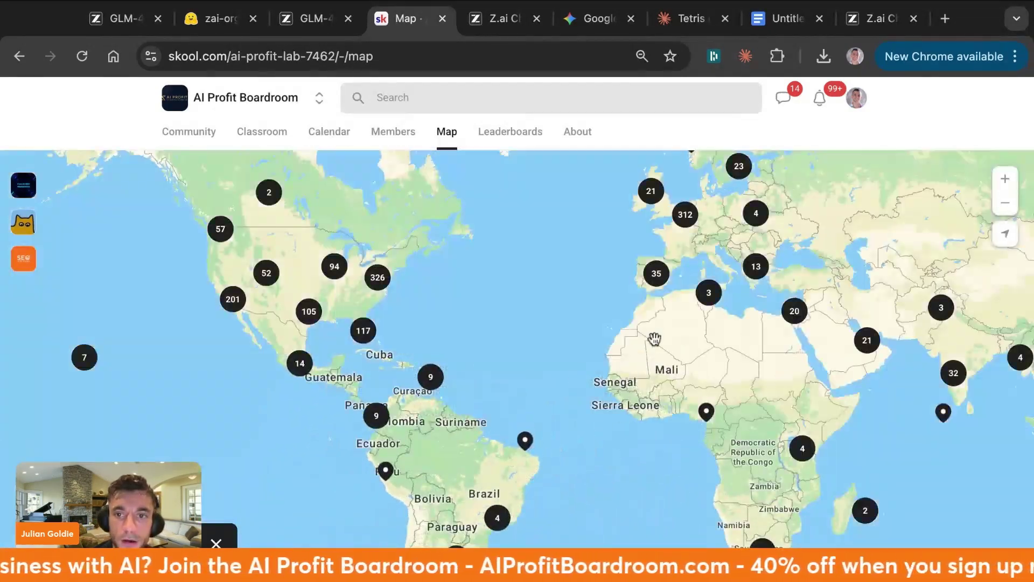
Pan to the United Kingdom and view the Hale and Altrincham members' profile cards
left_click_drag(654, 337, 537, 565)
scroll(535, 422, "up", 10)
left_click_drag(537, 421, 545, 173)
scroll(546, 377, "down", 5)
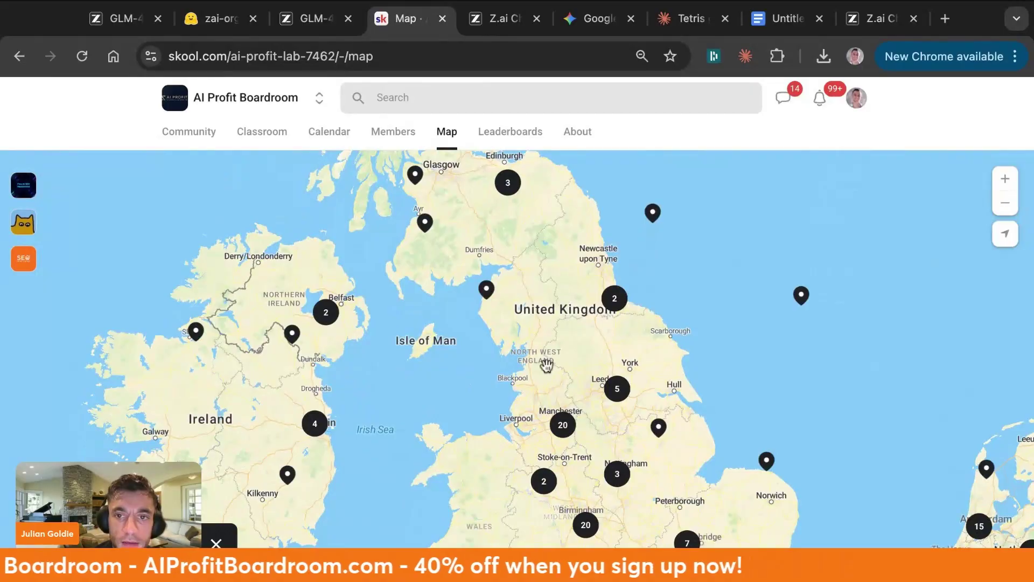
scroll(547, 395, "up", 4)
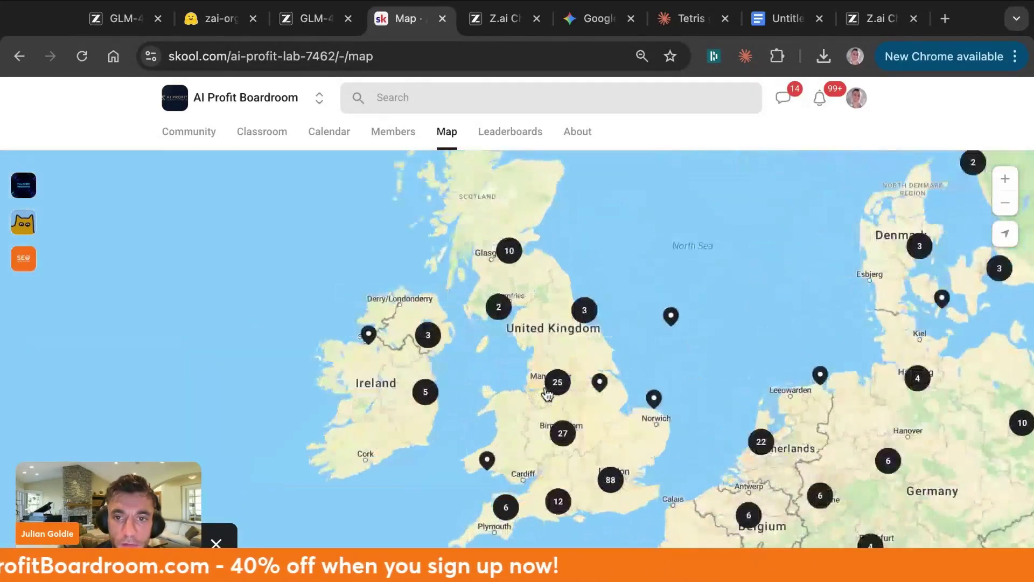
scroll(563, 380, "up", 1)
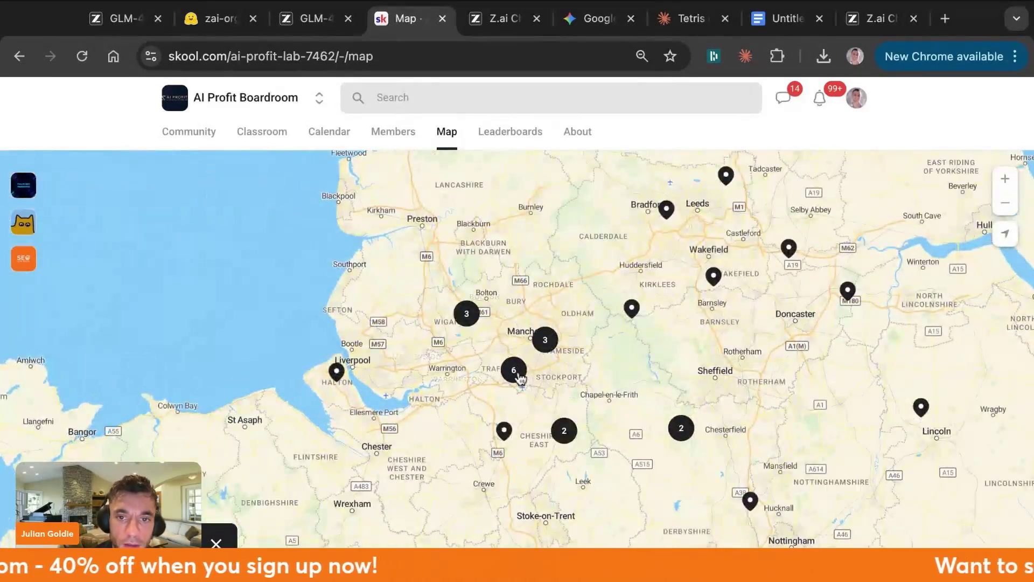
scroll(560, 391, "up", 5)
left_click(555, 385)
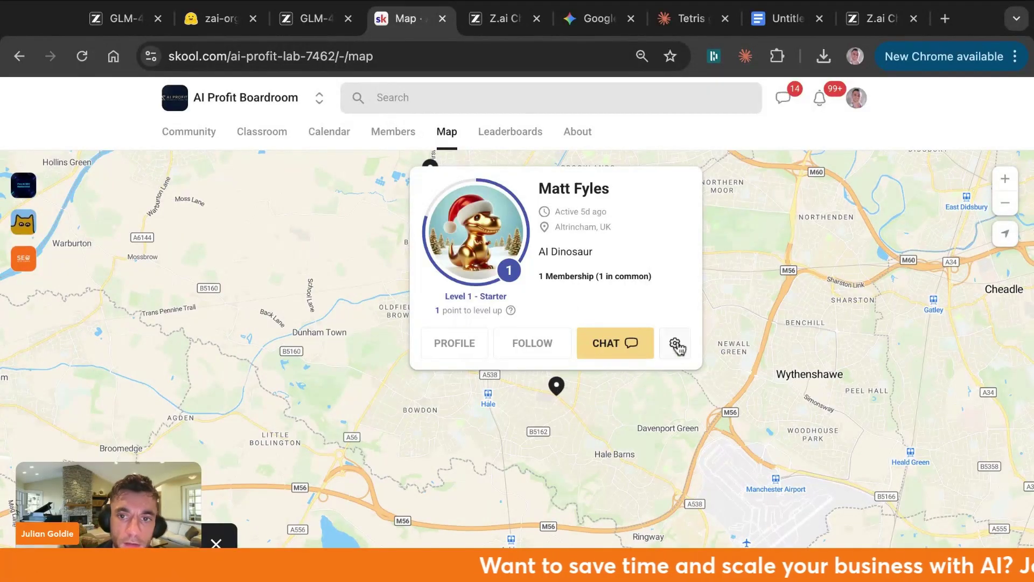
left_click(510, 450)
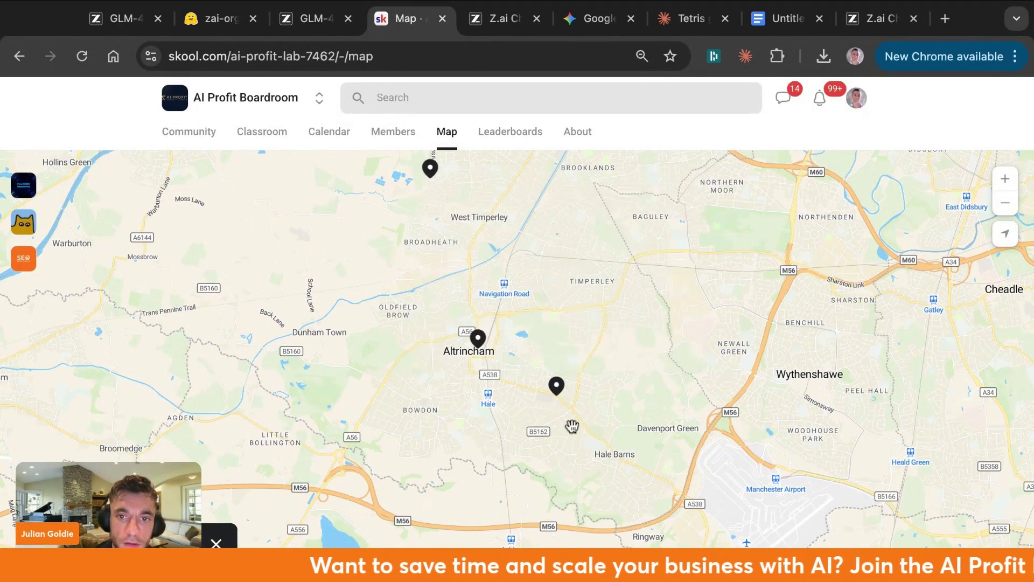
left_click(477, 339)
left_click(688, 335)
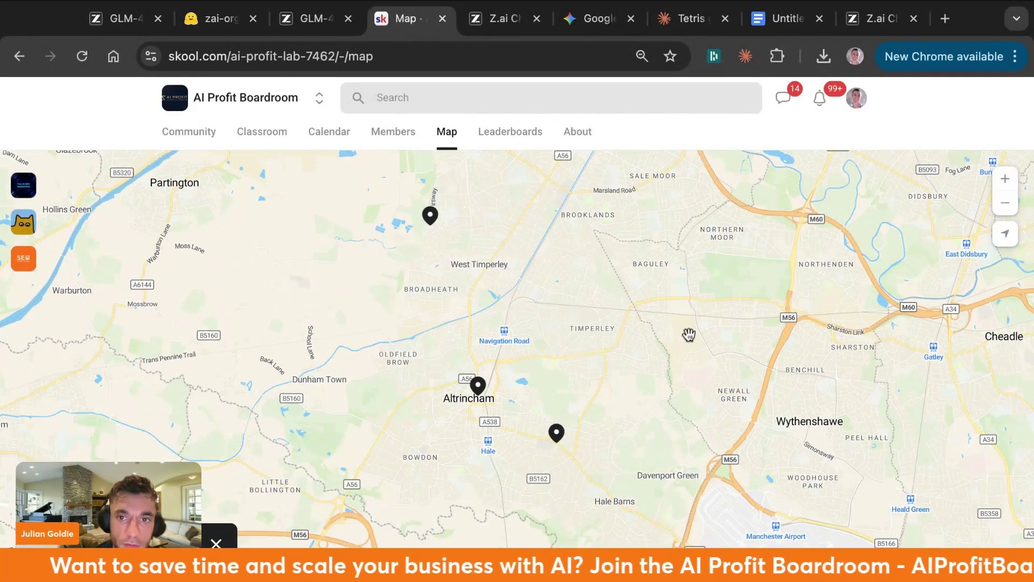
Pan across northern England past Preston, Manchester, Sheffield, Blackpool and Leeds
scroll(699, 290, "down", 3)
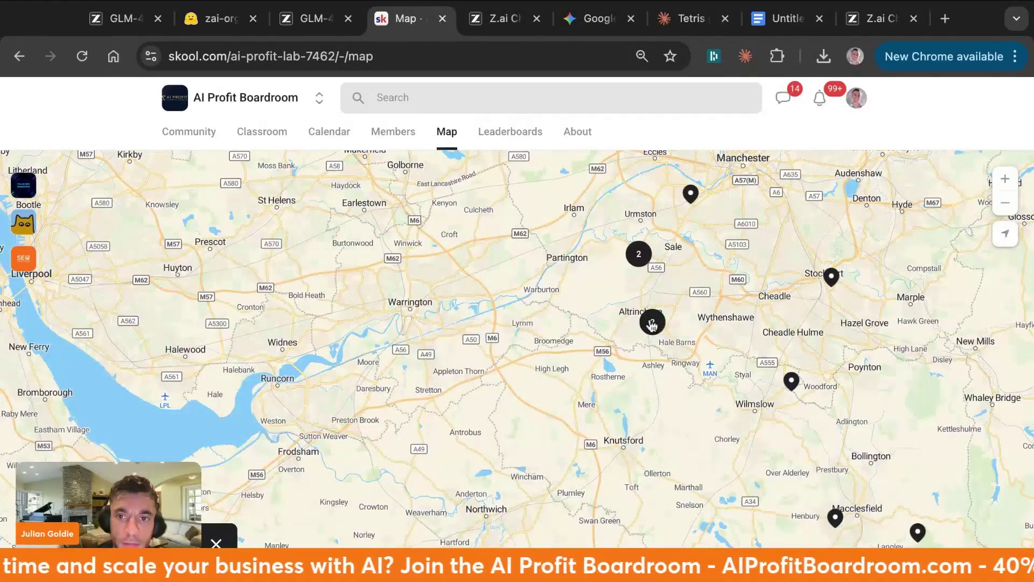
scroll(651, 323, "down", 2)
left_click_drag(590, 253, 526, 408)
left_click_drag(615, 294, 575, 454)
scroll(580, 415, "down", 5)
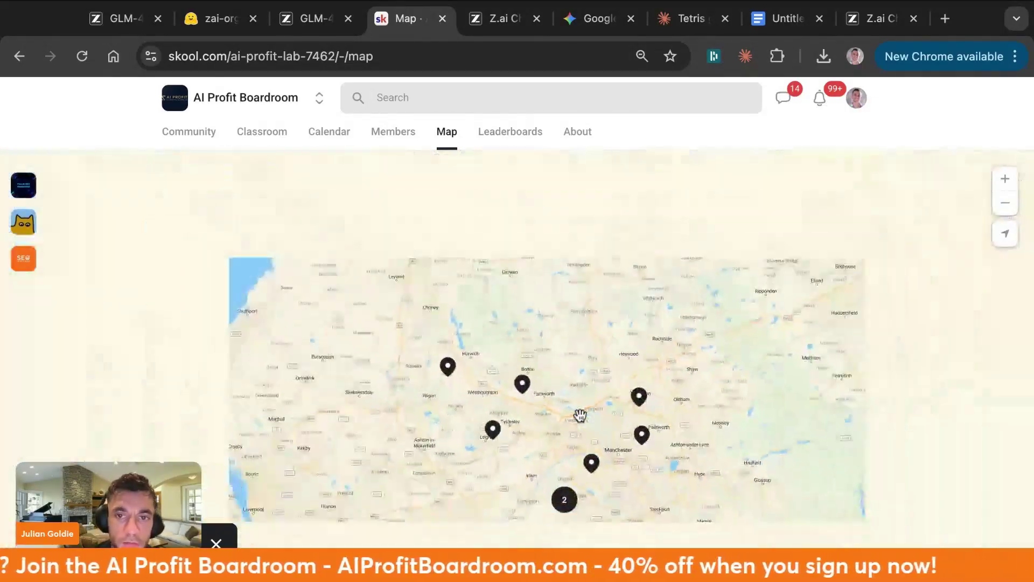
left_click_drag(595, 356, 339, 418)
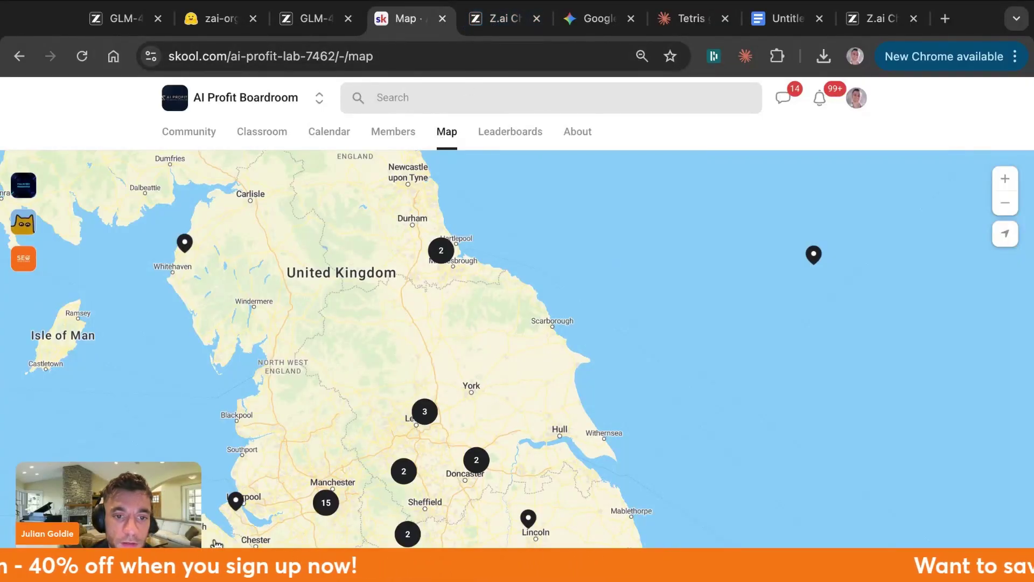
left_click(241, 139)
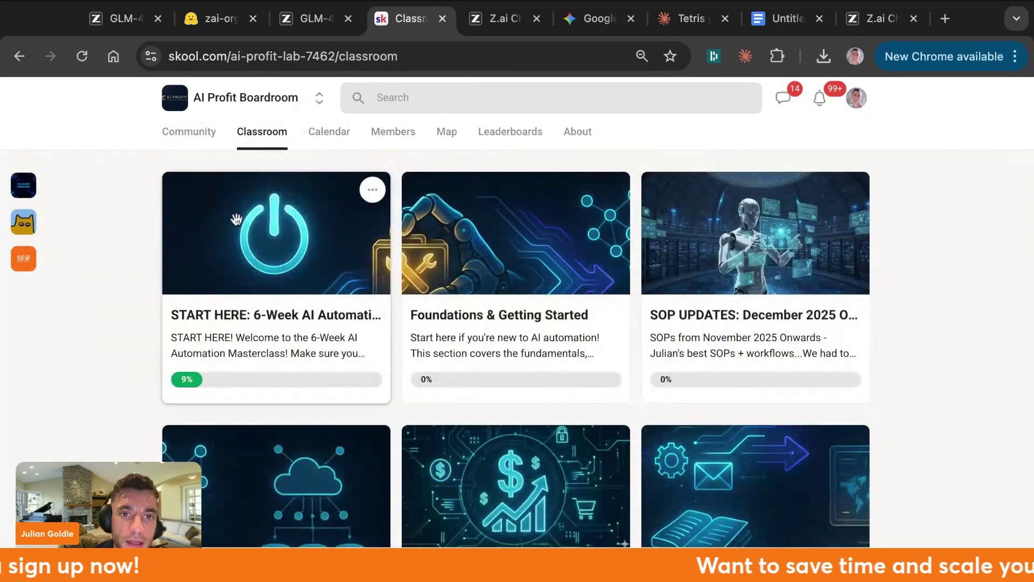
left_click(287, 303)
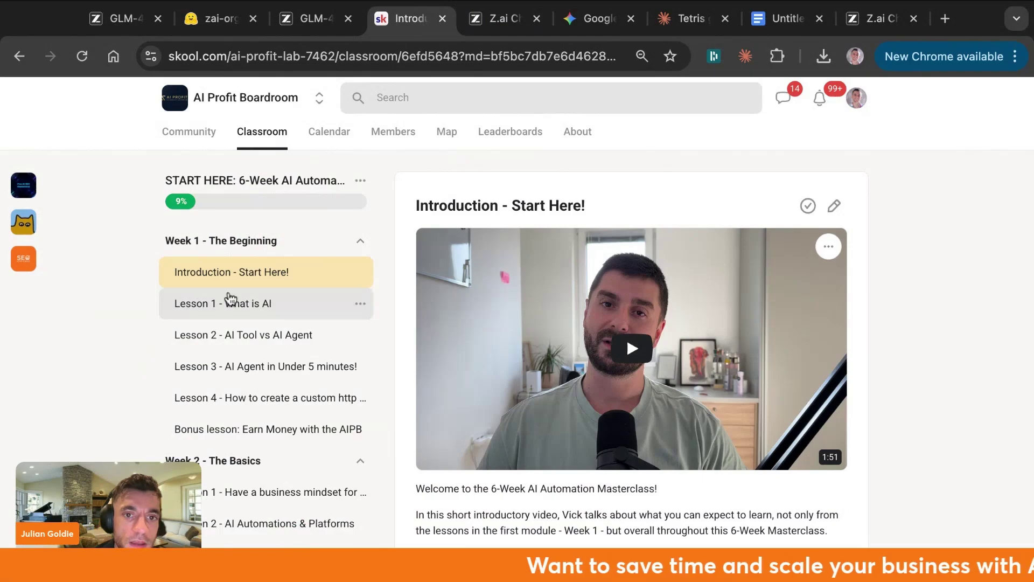
left_click(245, 371)
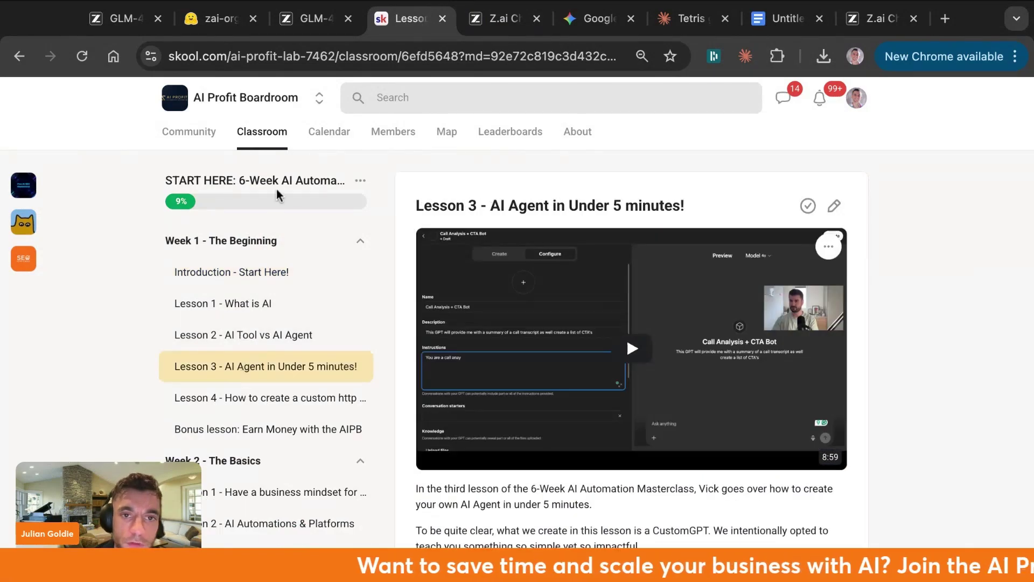
scroll(301, 321, "down", 8)
scroll(304, 322, "up", 15)
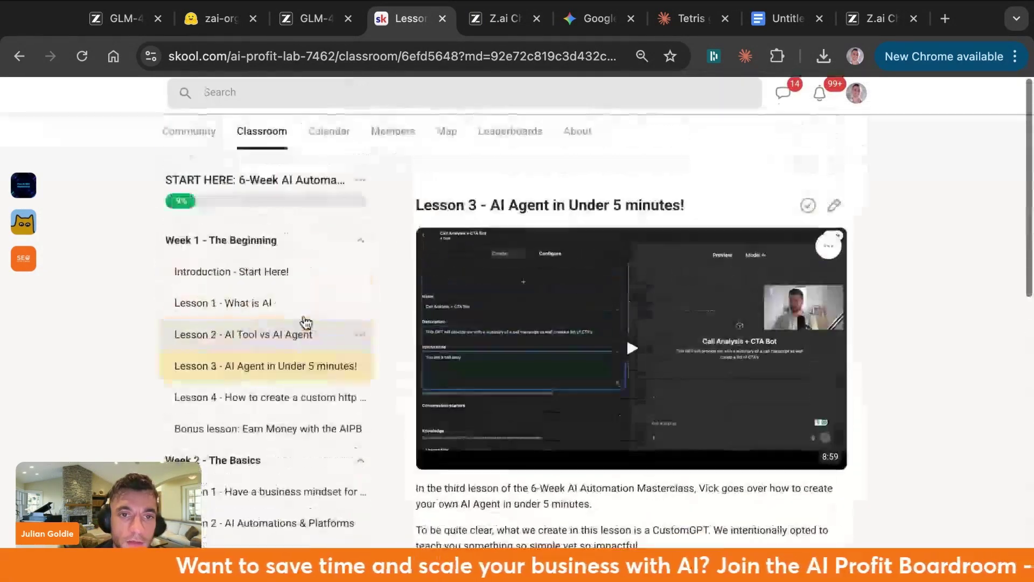
scroll(188, 425, "down", 4)
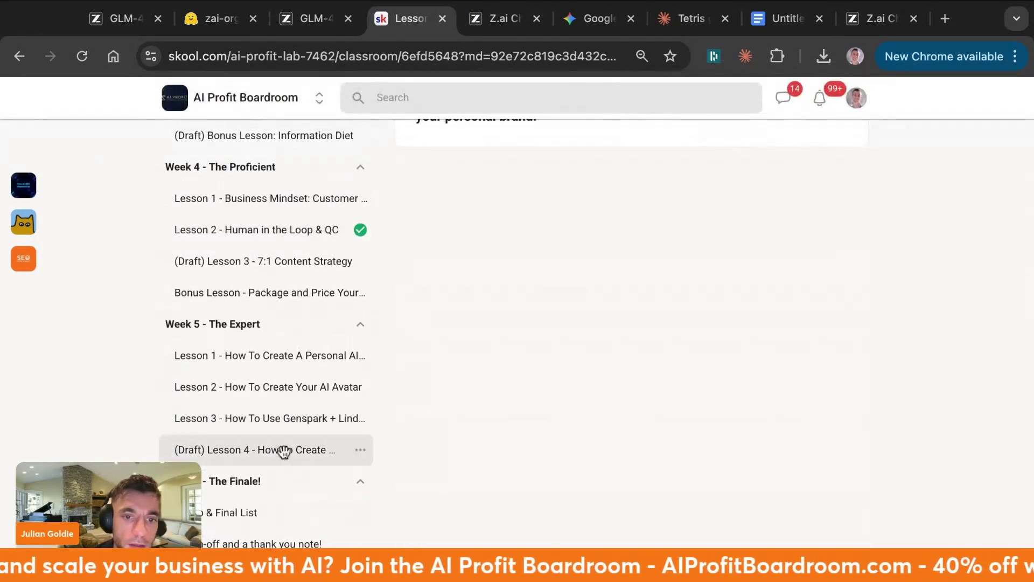
scroll(285, 442, "up", 15)
left_click(262, 132)
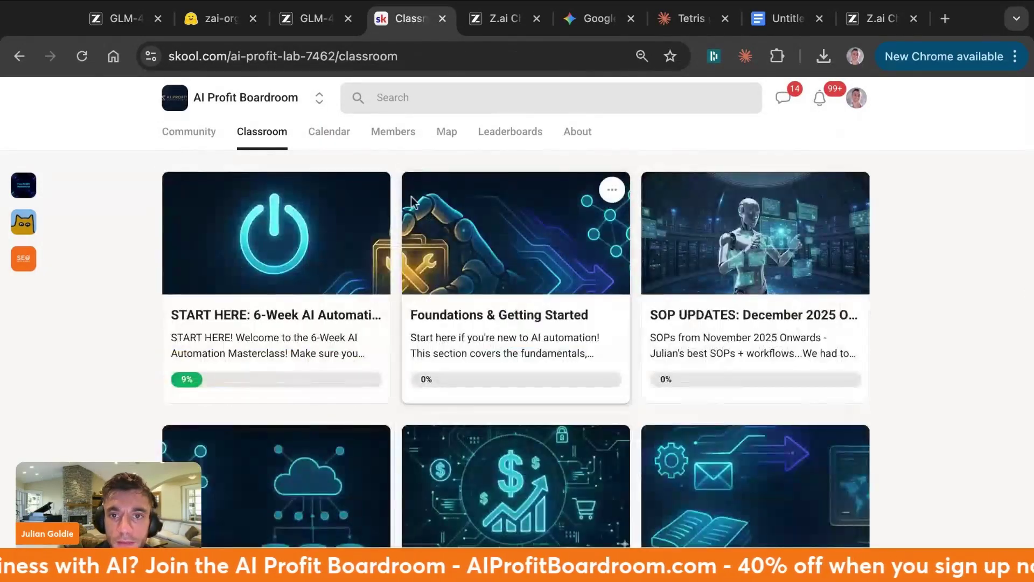
left_click(716, 272)
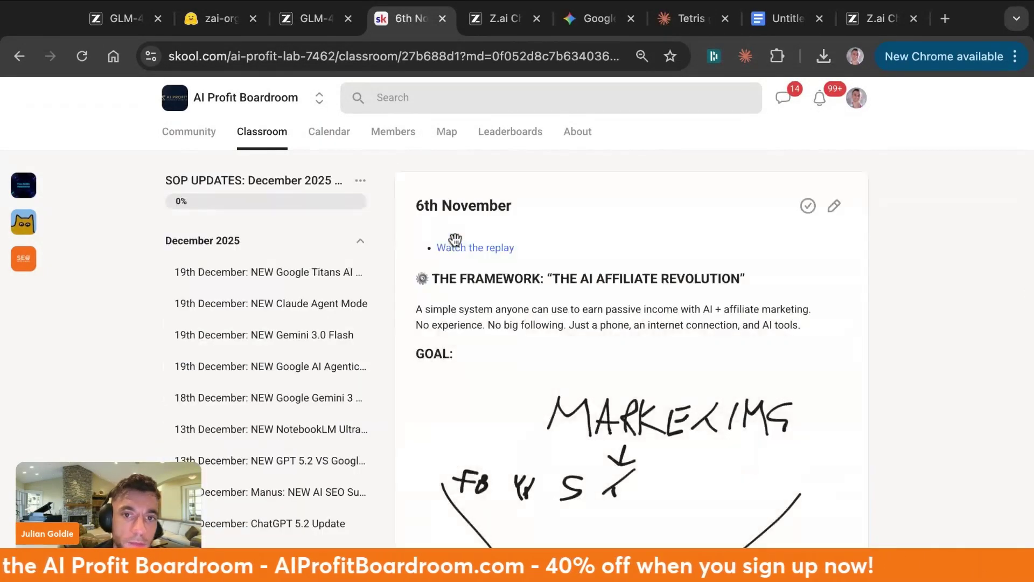
left_click(271, 279)
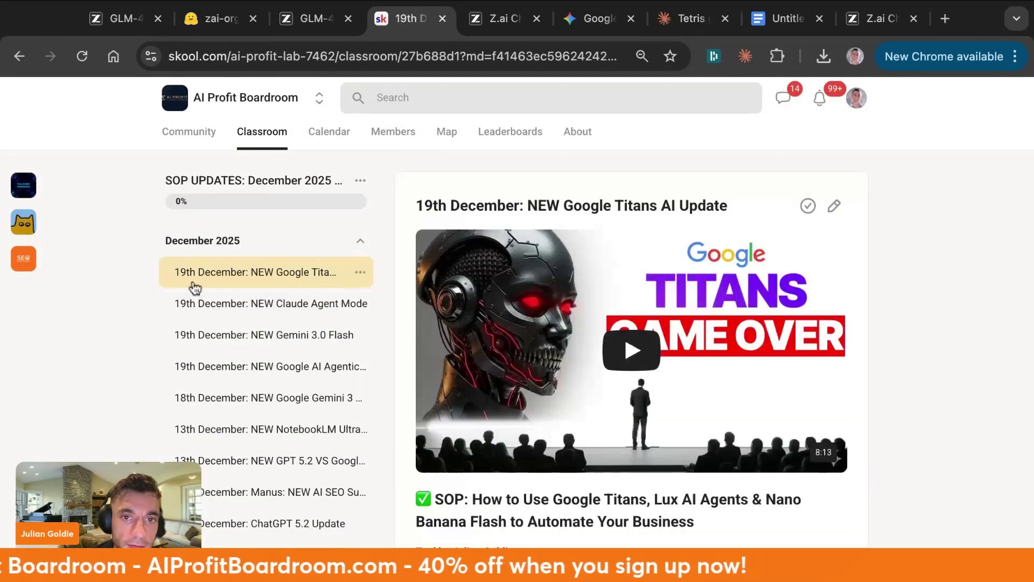
left_click(311, 301)
left_click(278, 361)
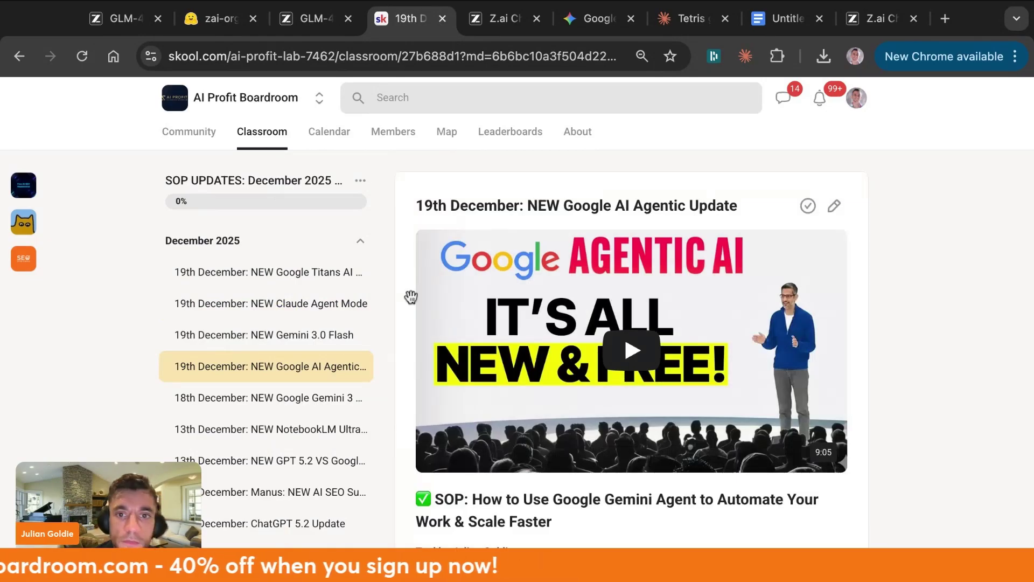
key("alt+Left")
left_click(306, 361)
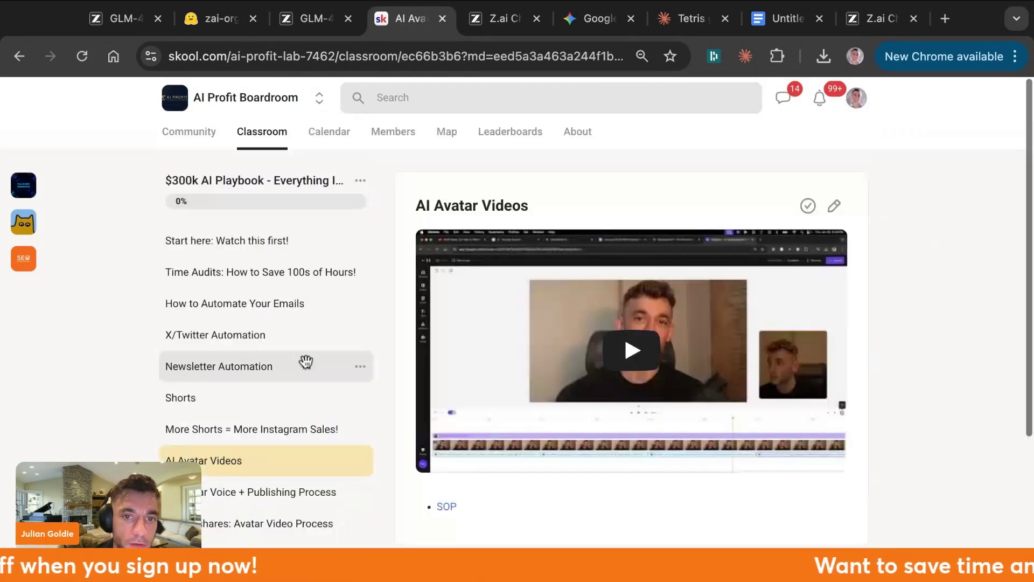
left_click(240, 315)
left_click(236, 336)
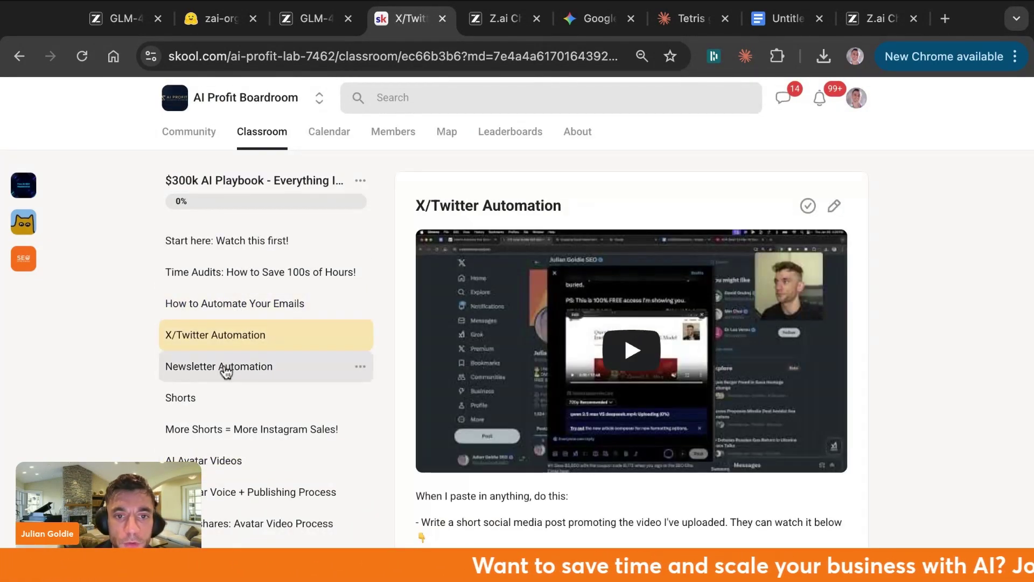
left_click(222, 365)
left_click(212, 404)
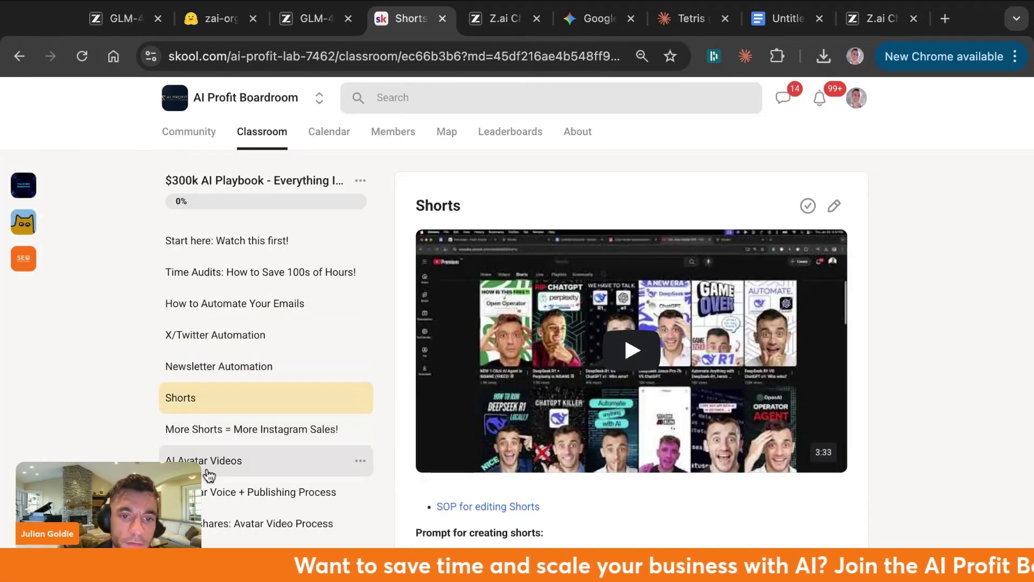
left_click(205, 456)
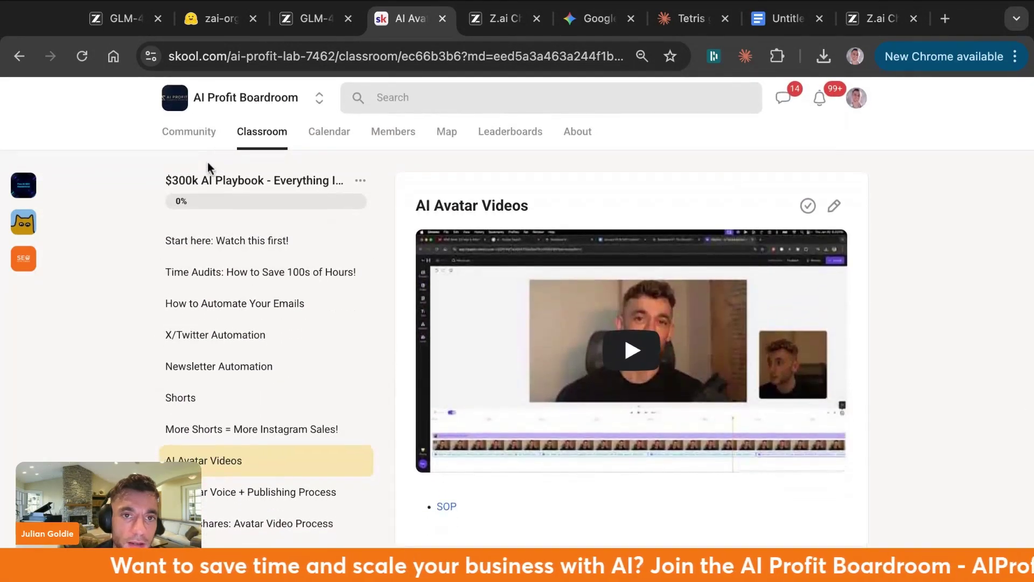
left_click(249, 143)
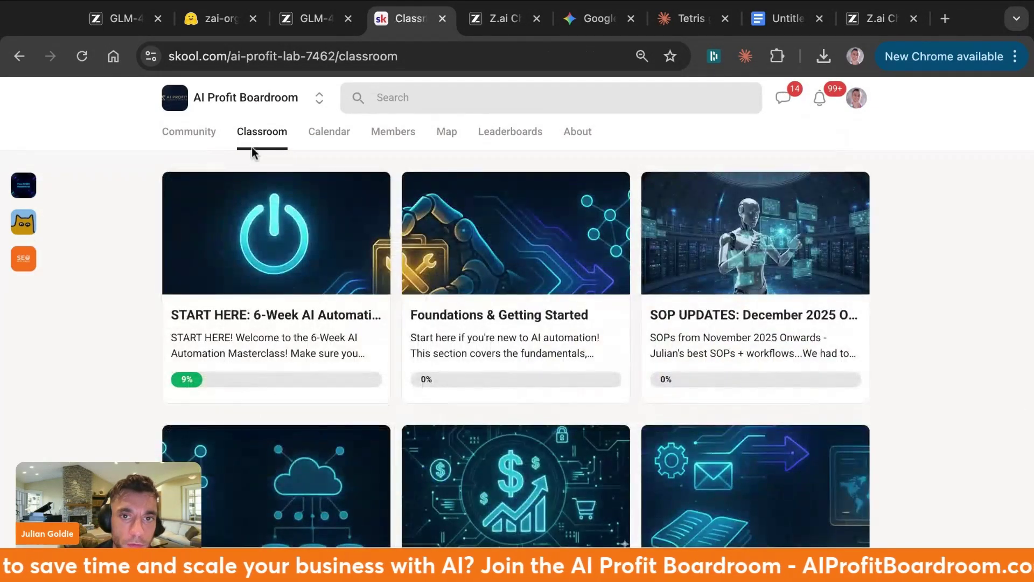
left_click(328, 130)
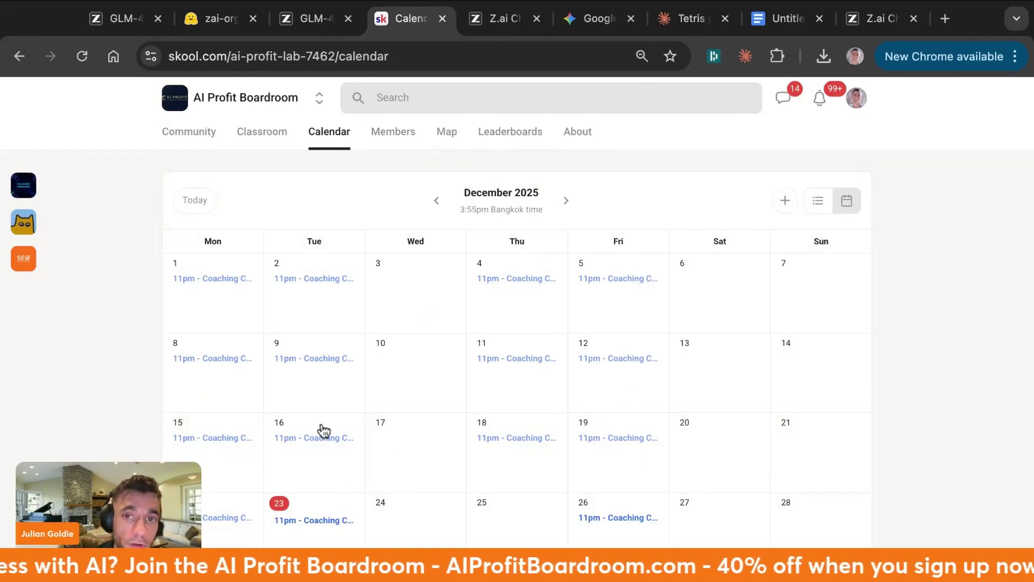
left_click(252, 145)
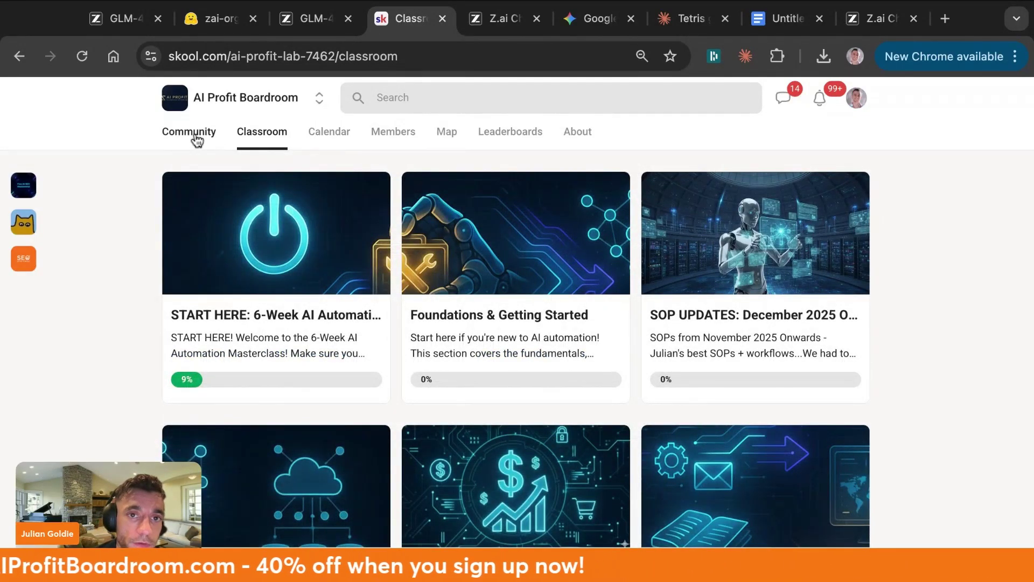
left_click(197, 139)
left_click(248, 135)
scroll(428, 303, "down", 6)
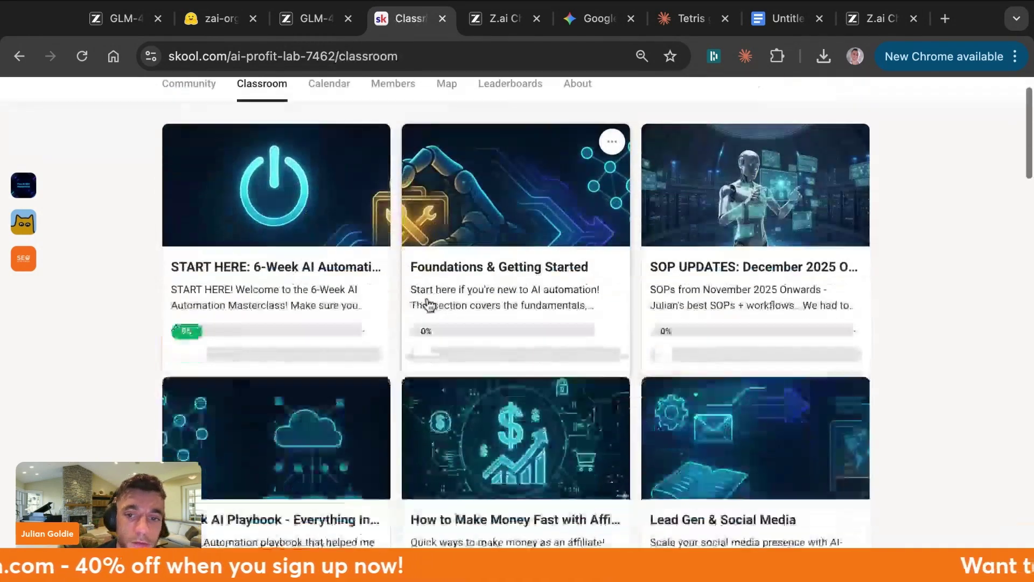
scroll(428, 303, "down", 8)
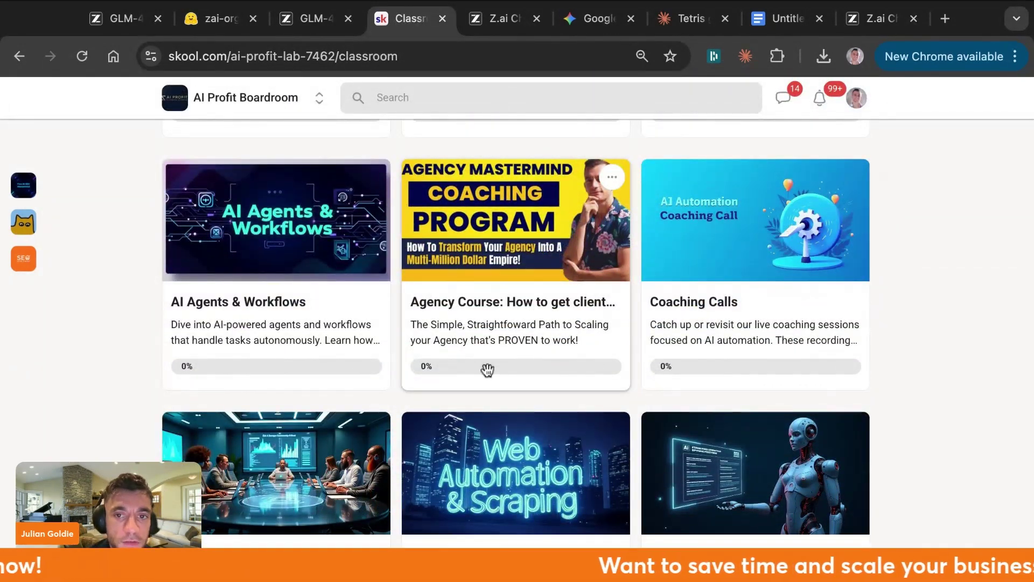
scroll(487, 370, "up", 1)
scroll(478, 386, "down", 4)
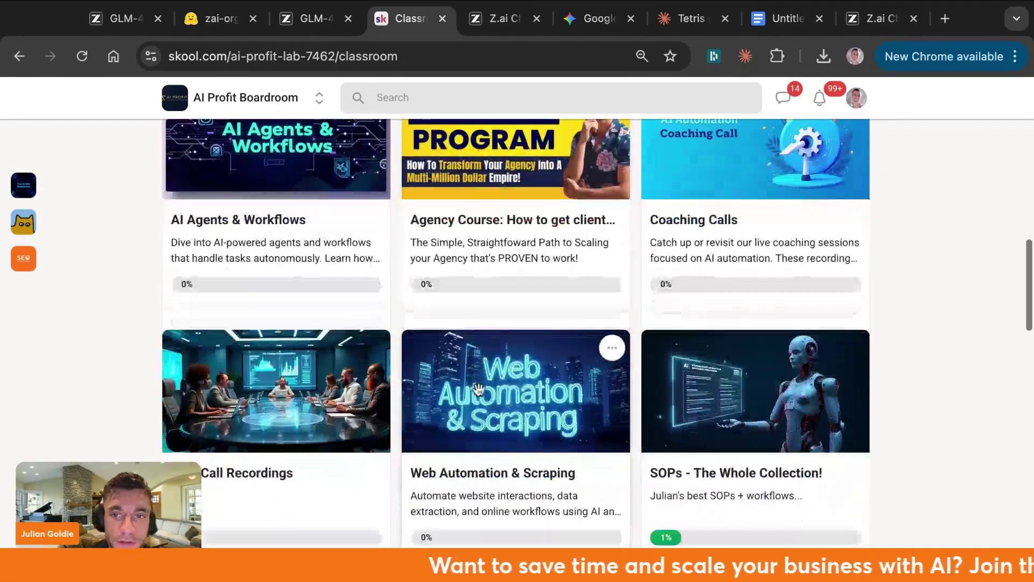
scroll(383, 270, "down", 3)
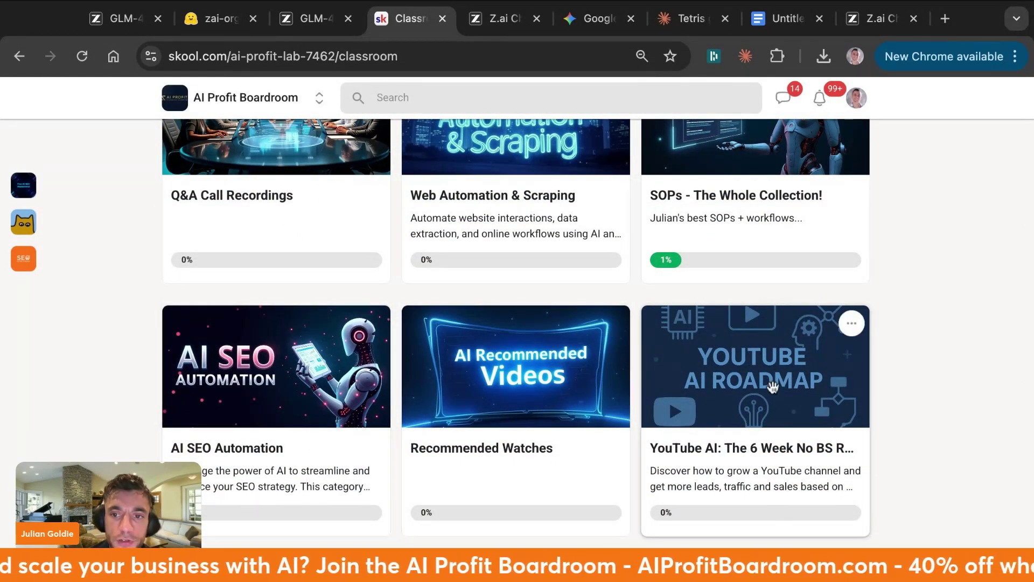
left_click(765, 431)
scroll(345, 376, "down", 2)
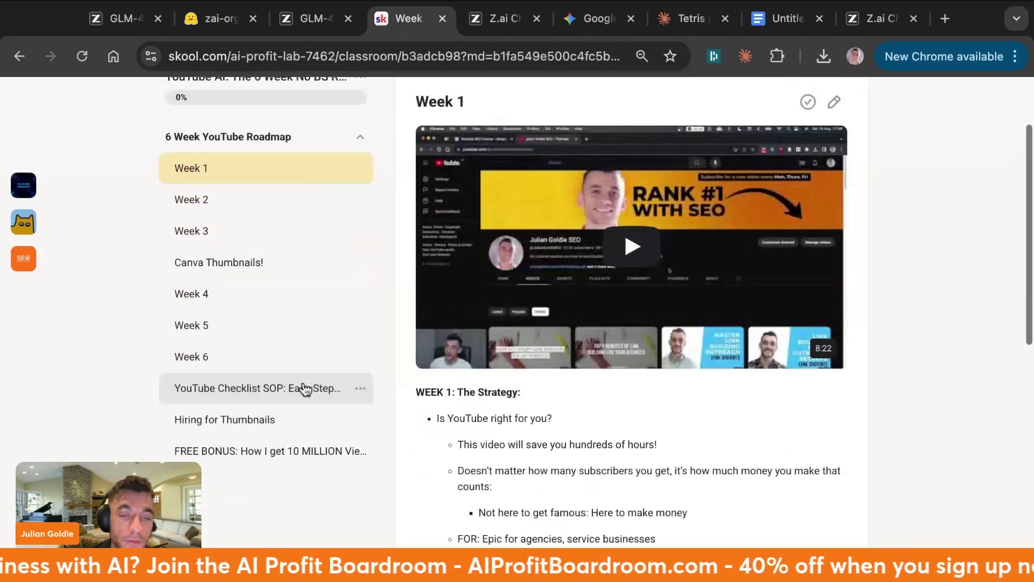
scroll(305, 389, "up", 3)
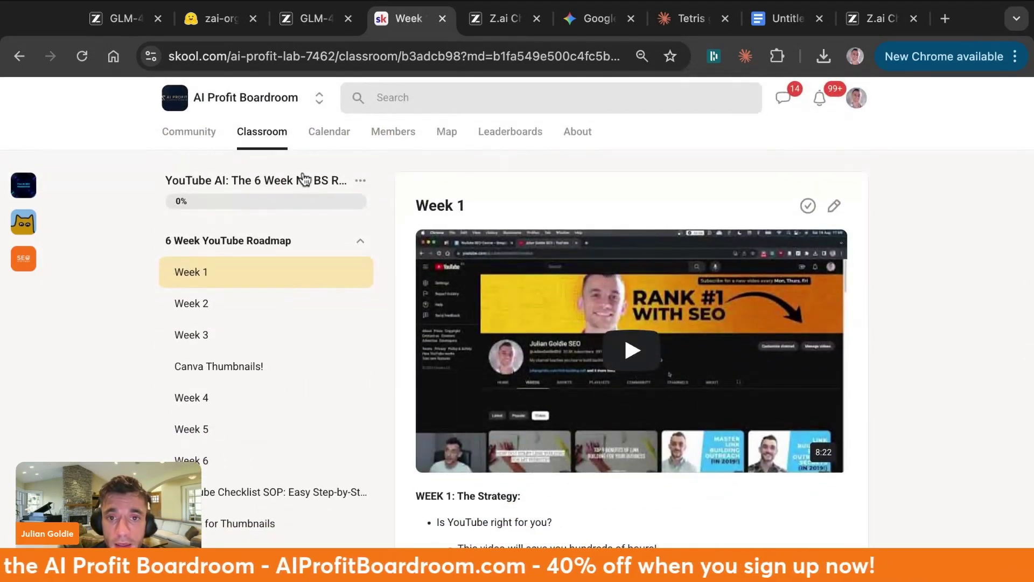
left_click(304, 179)
scroll(415, 321, "down", 5)
scroll(415, 321, "up", 6)
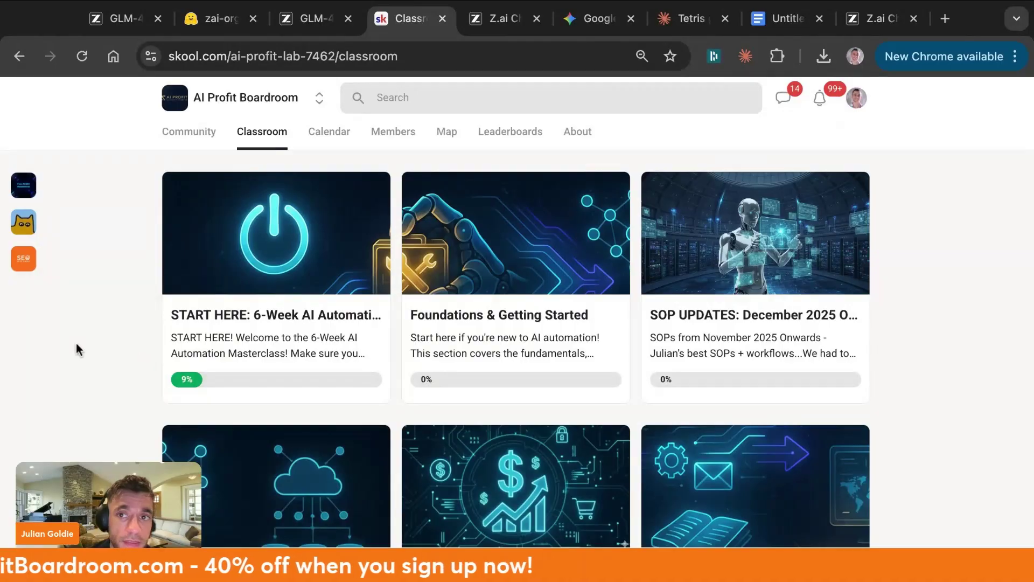
left_click(0, 366)
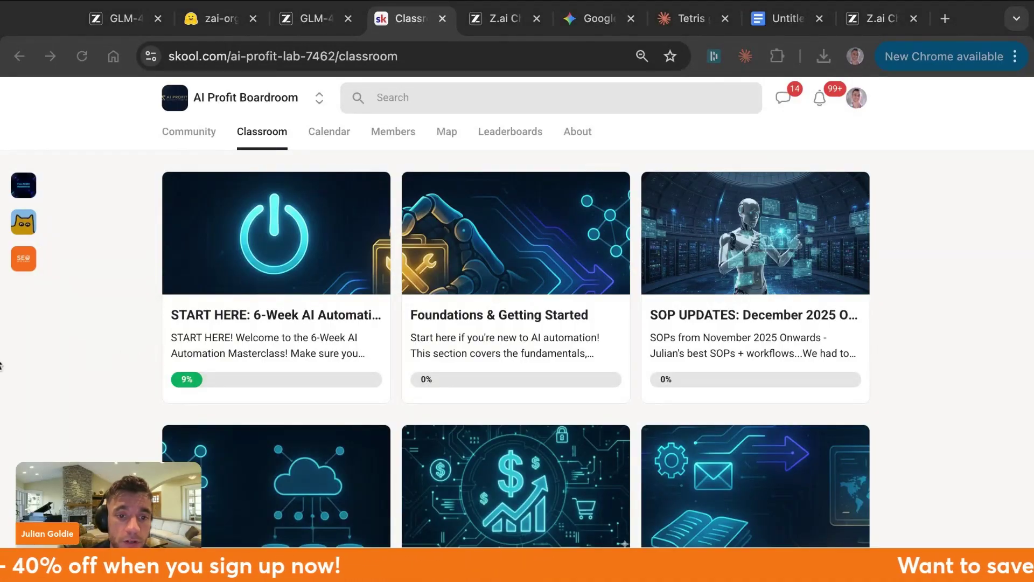